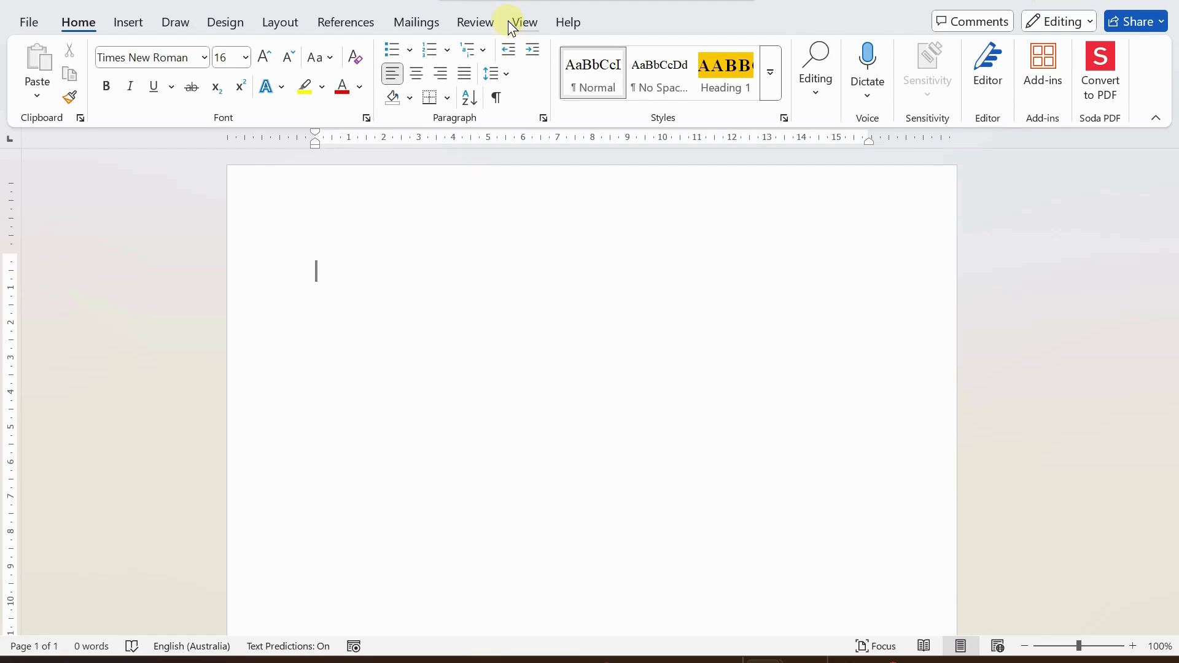
- Write the line SMART ART followed by a numbered list with INSERT SMARTART, EDIT IT and POSITION IT
type("SMART ART")
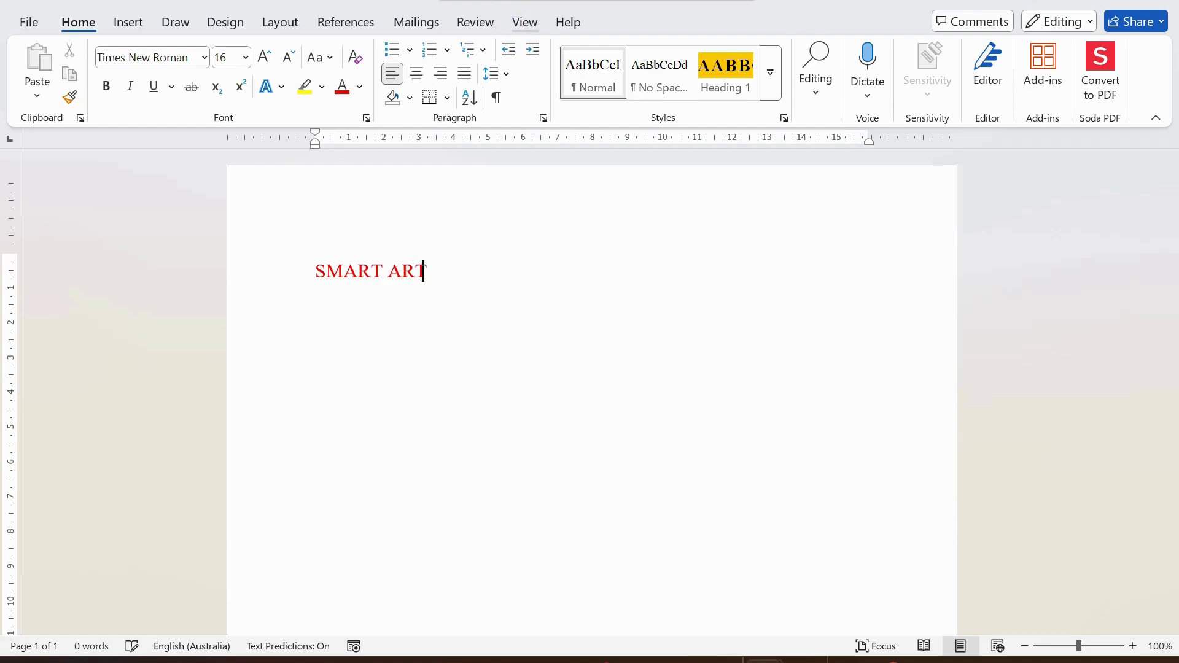
key("Return")
type("1")
key("BackSpace")
left_click(524, 23)
type("1. I")
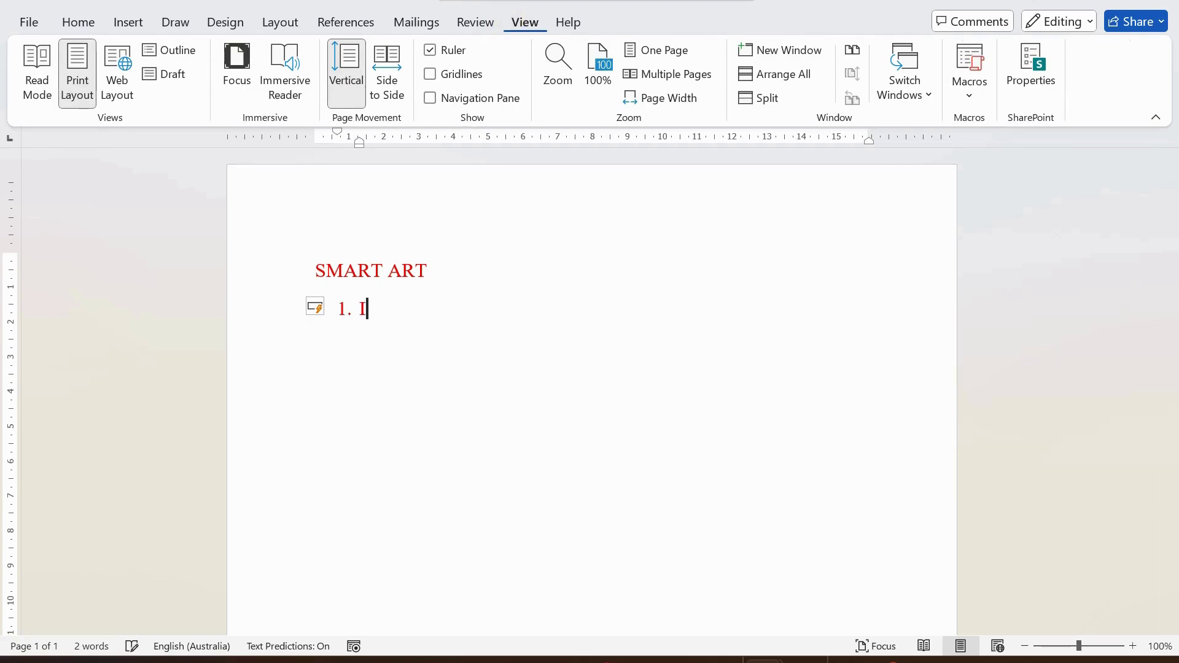
type("NSERT SMARTART")
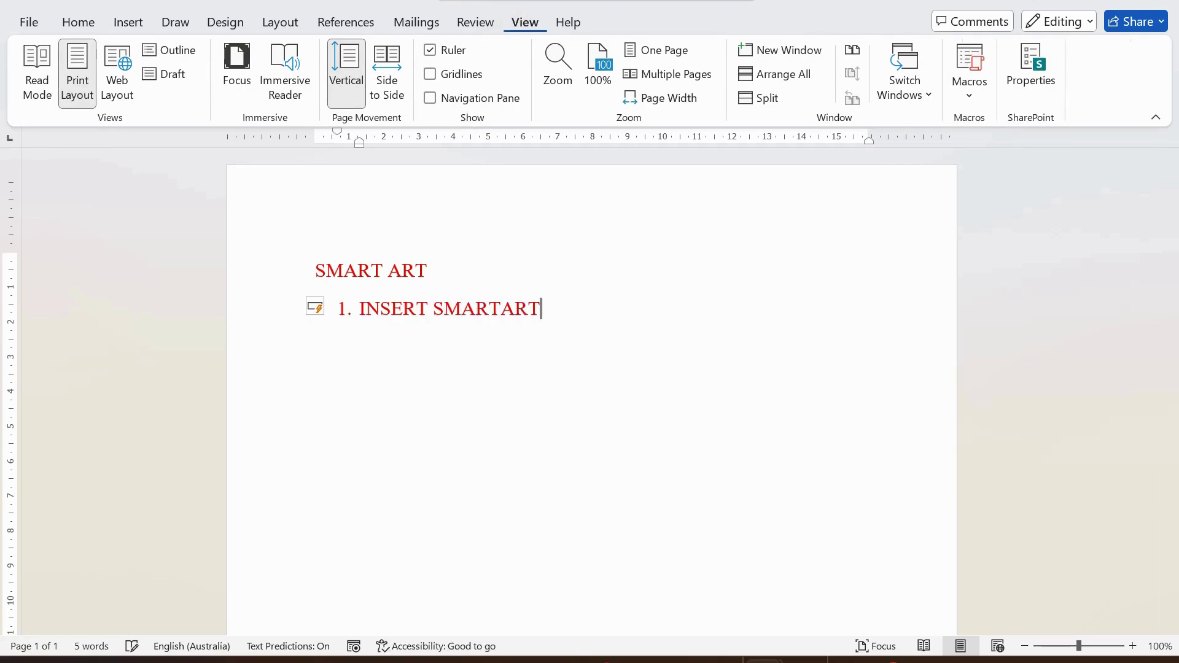
key("Return")
type("EDIT IT")
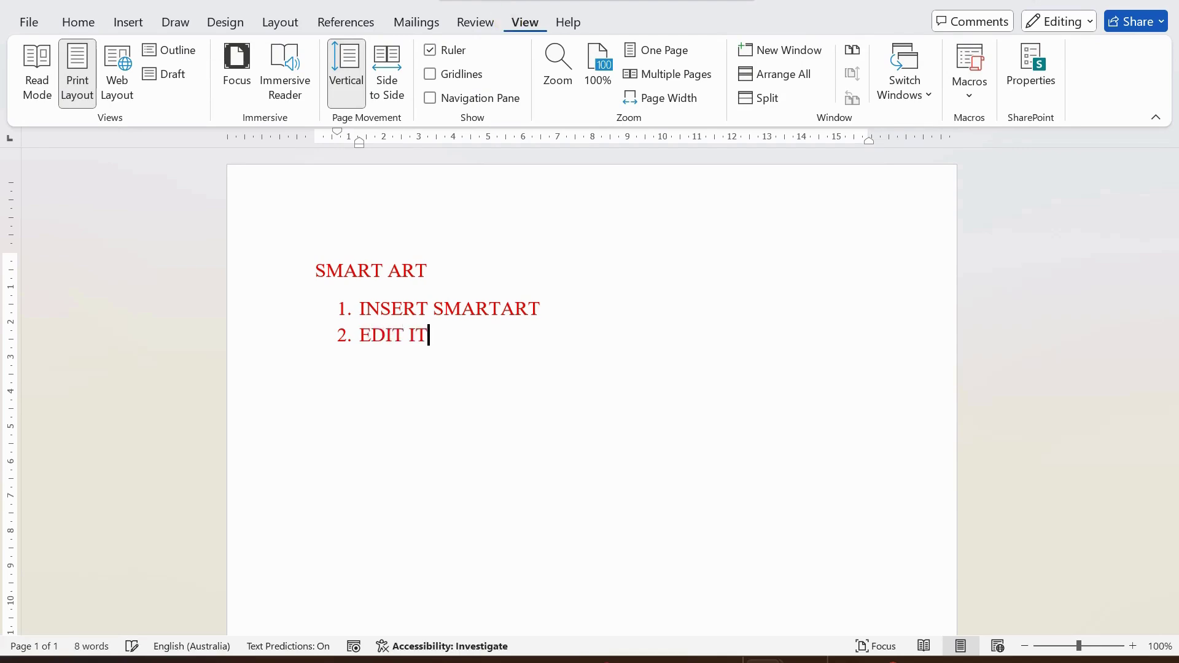
key("Return")
type("POSITION IT")
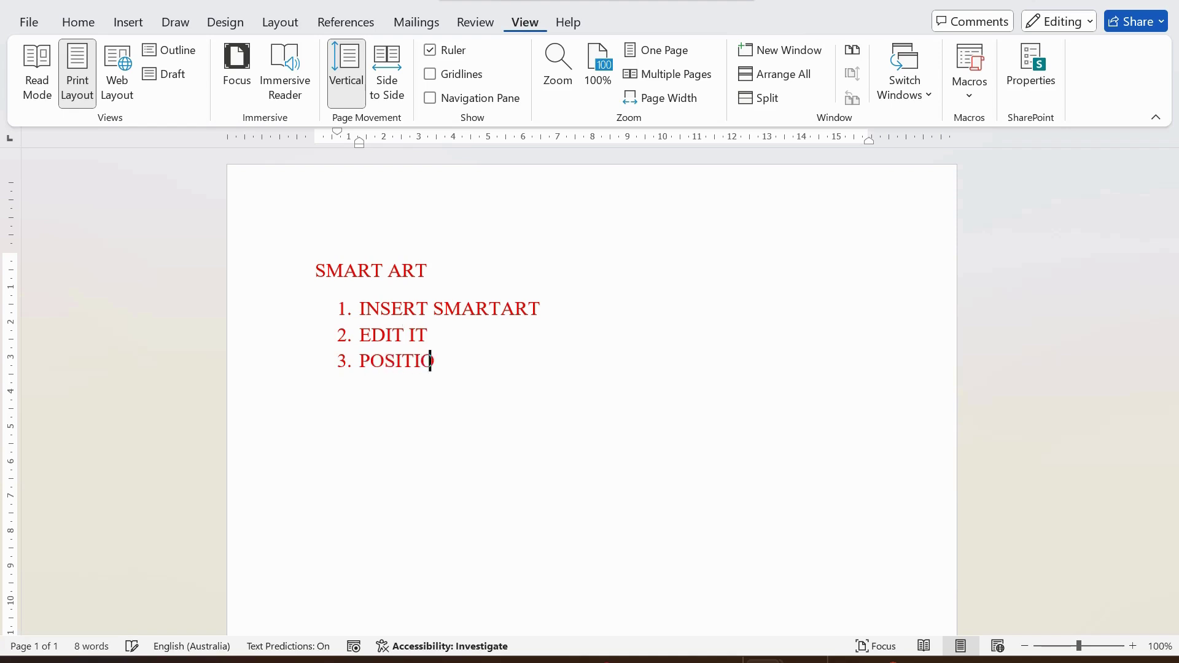
key("Return")
key("Return")
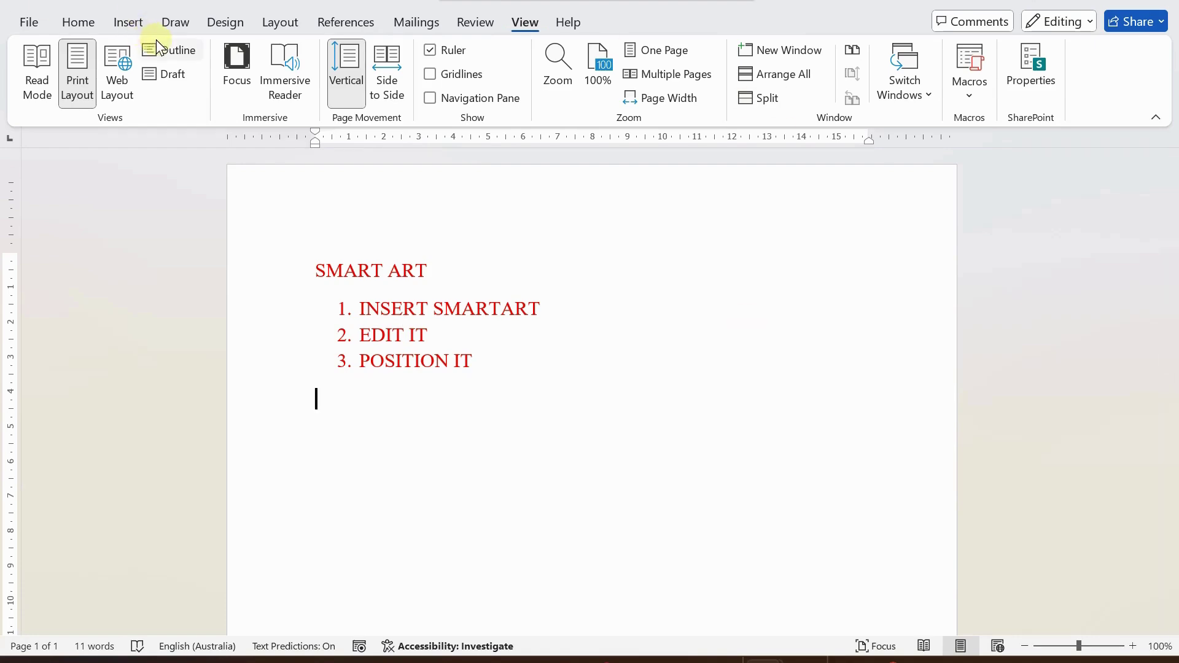
- Clear the SMART ART line and its numbered list so the page is empty
left_click_drag(297, 278, 467, 375)
key("Delete")
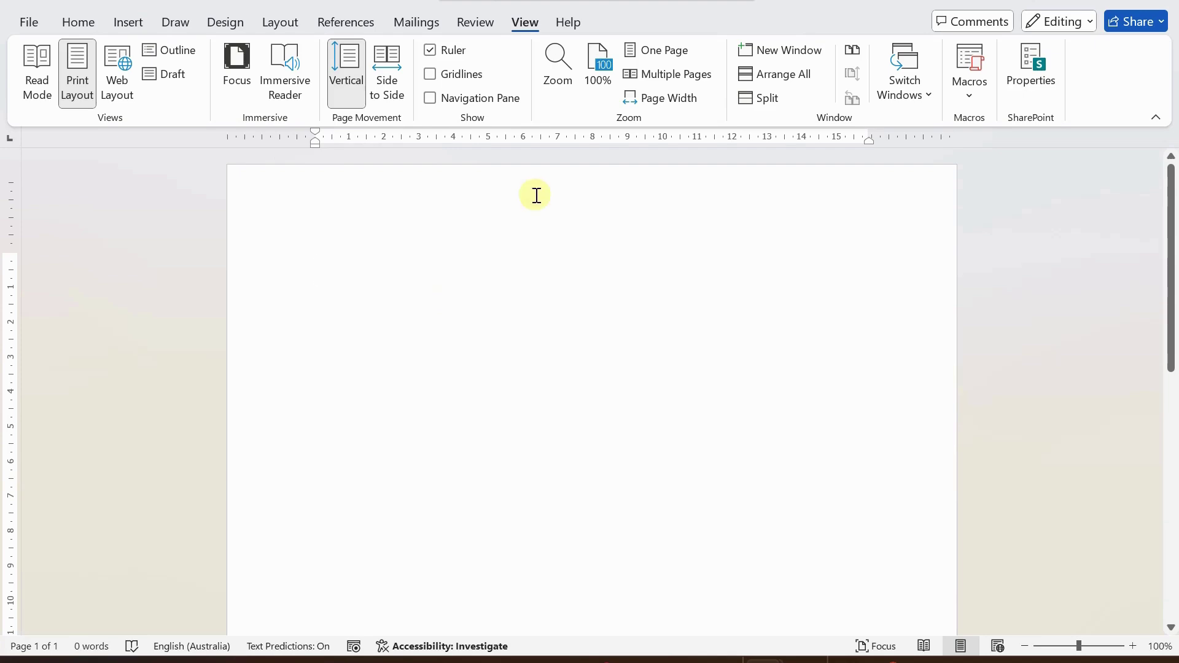
type("=R")
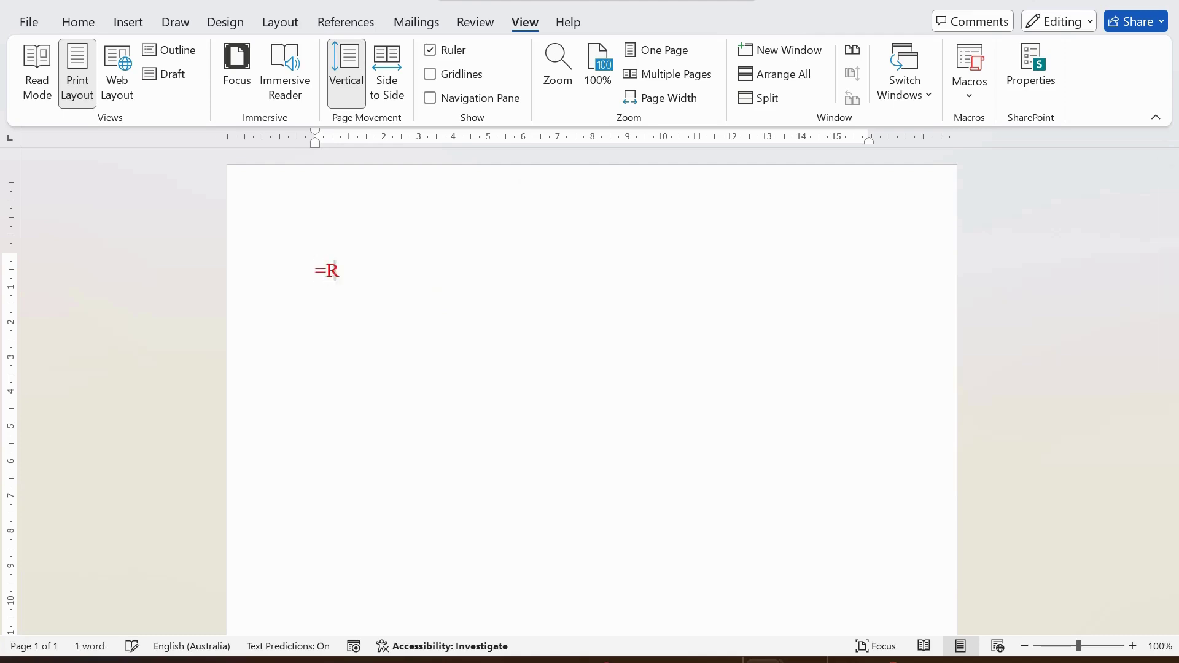
key("BackSpace")
key("BackSpace")
- Set the font colour for new text to Automatic
left_click(78, 22)
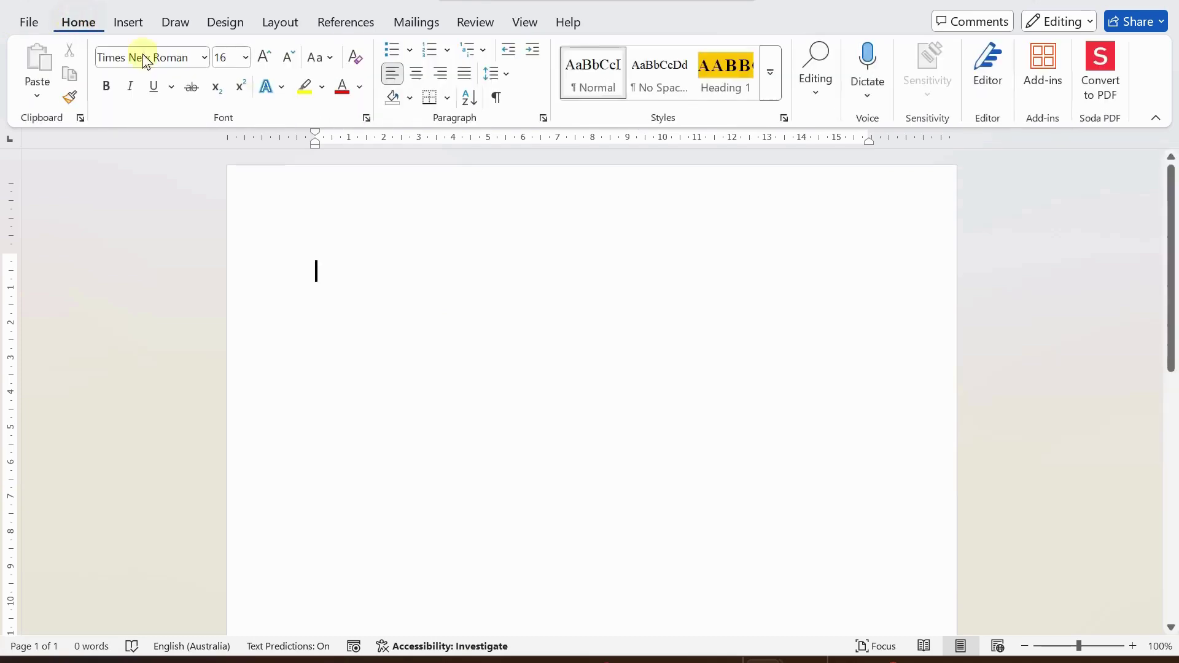
left_click(359, 87)
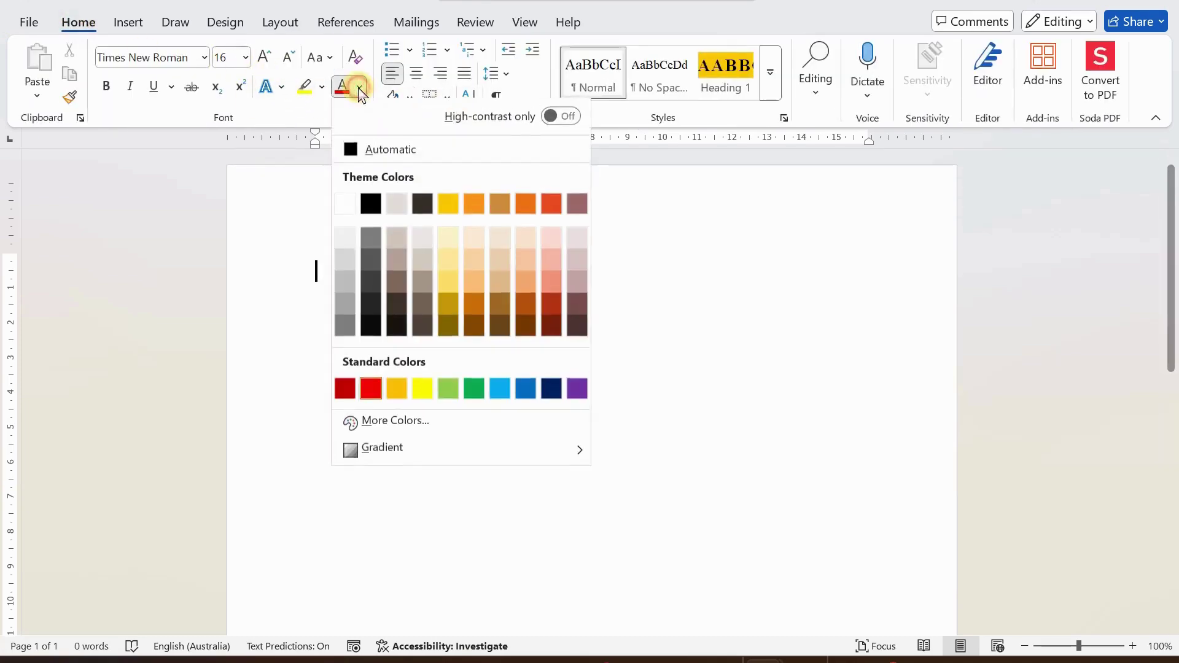
left_click(362, 149)
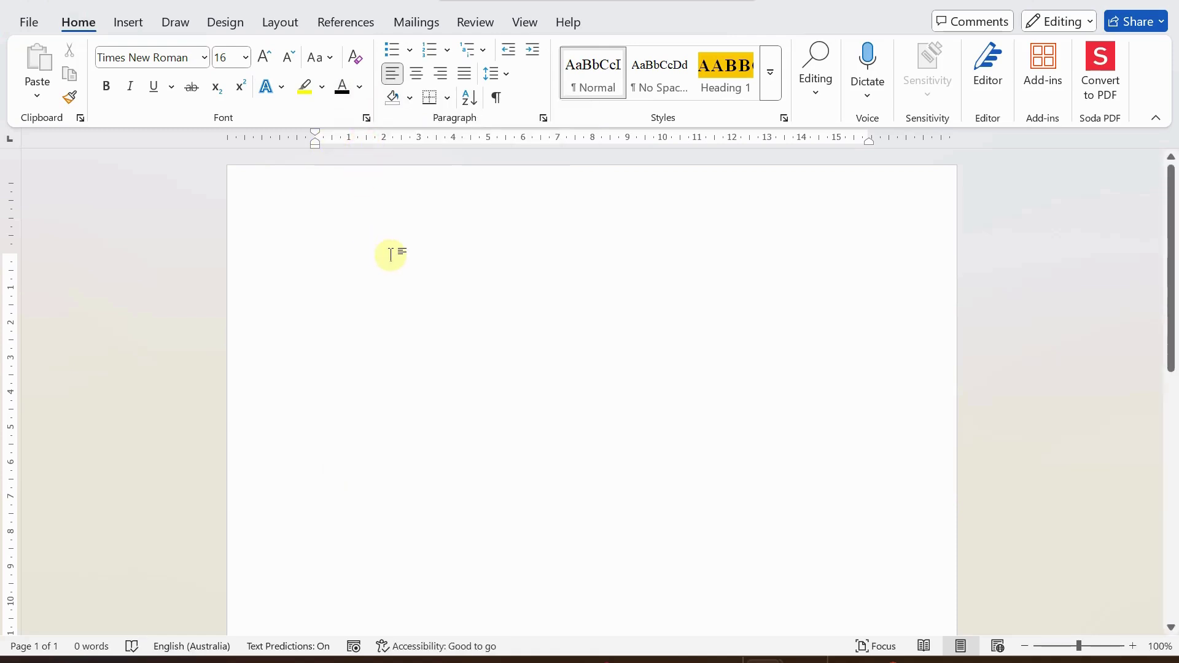
- Fill the empty page with placeholder paragraphs generated by the formula =RAND(50)
left_click(391, 254)
type("=RAND")
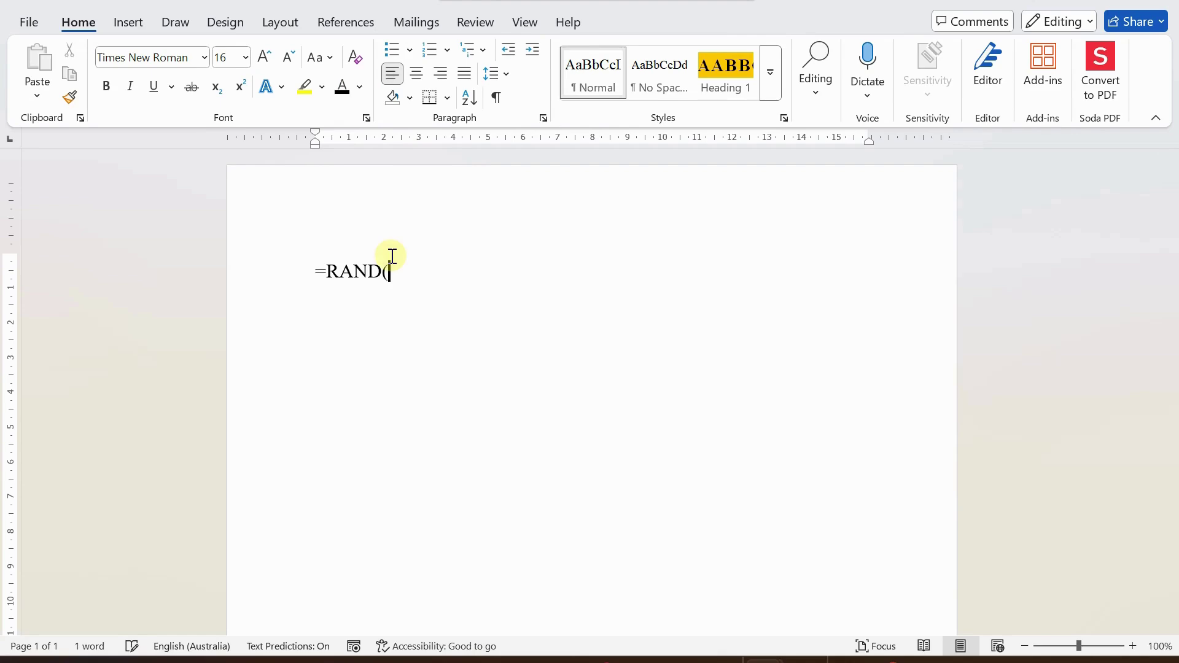
type("(50)")
key("Return")
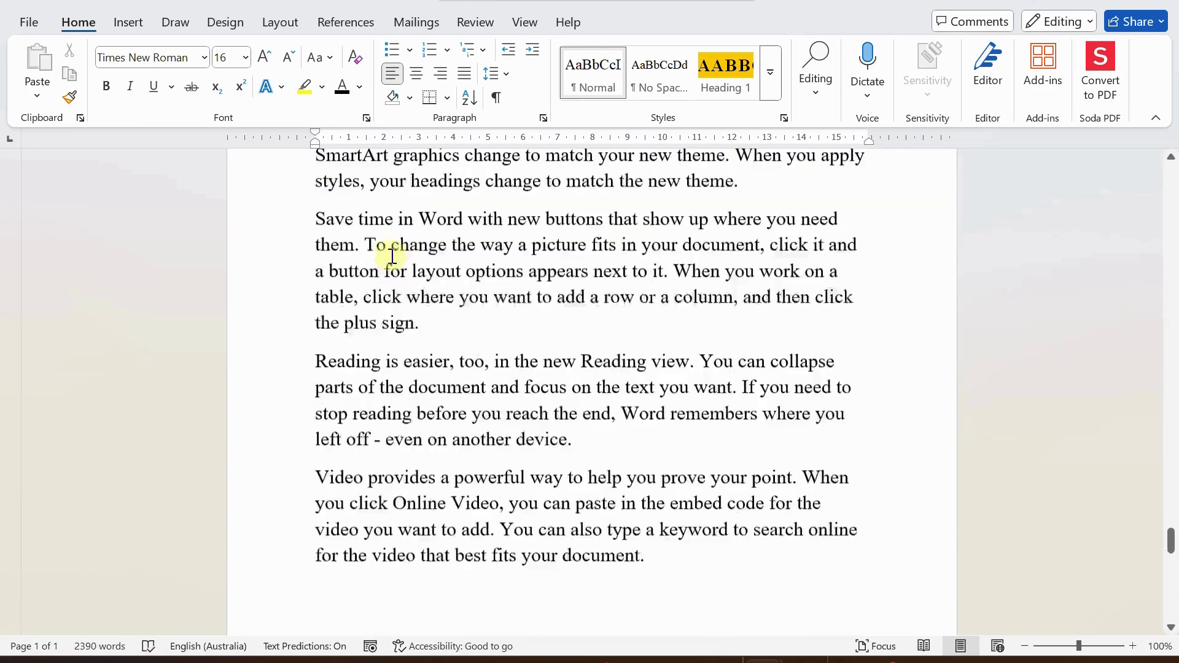
- Add two new lines below the document's first paragraph, with "in" on the second, and remove the paragraph's final period
scroll(392, 256, "up", 15)
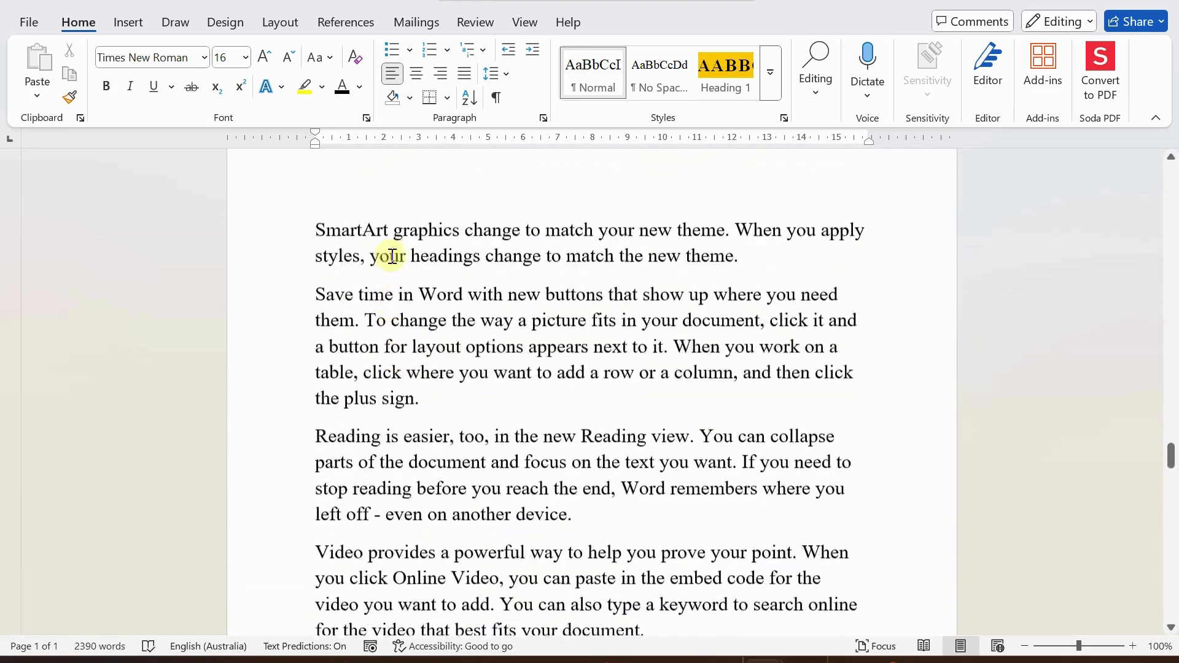
scroll(392, 256, "up", 15)
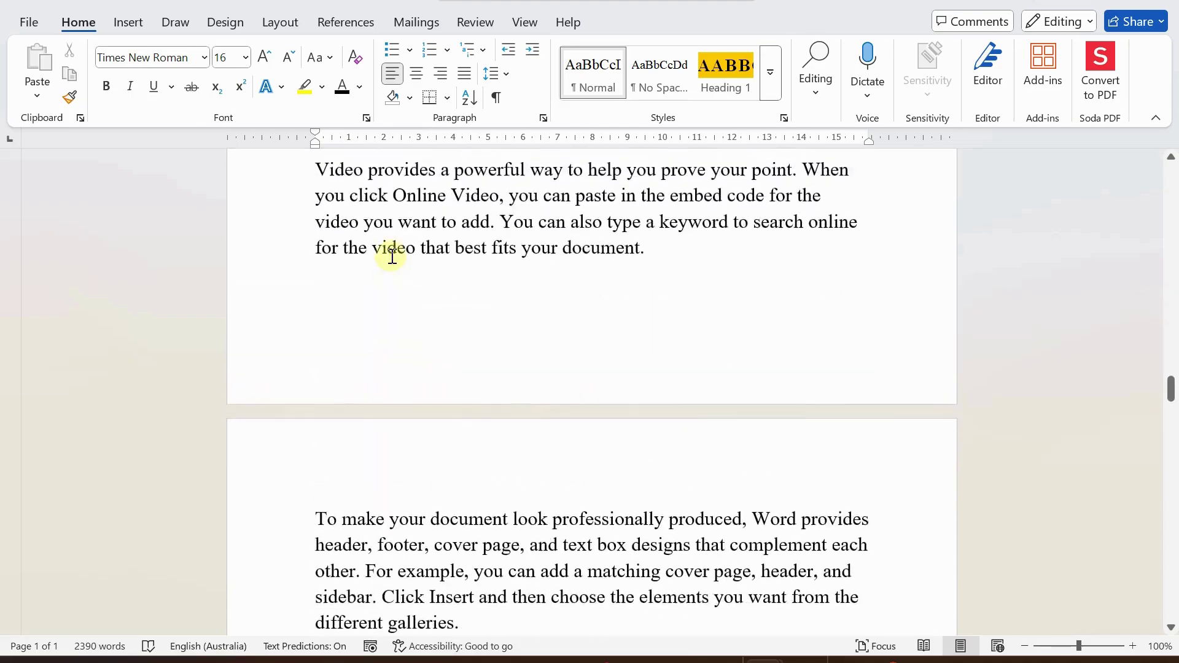
scroll(392, 256, "up", 12)
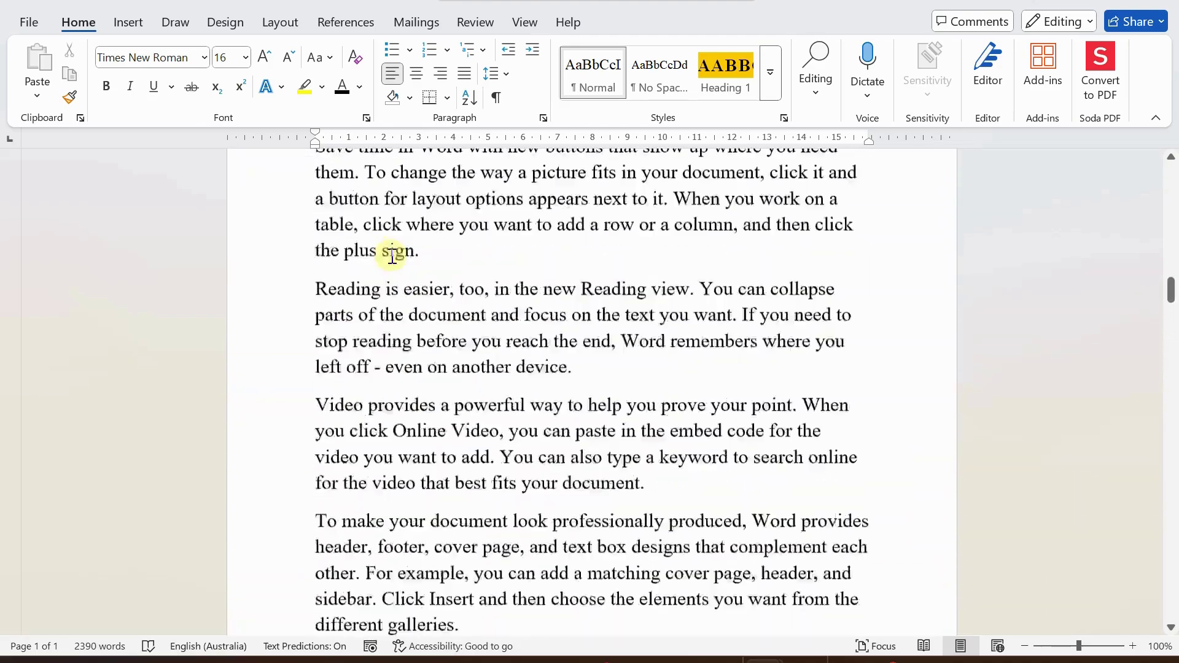
scroll(391, 256, "up", 14)
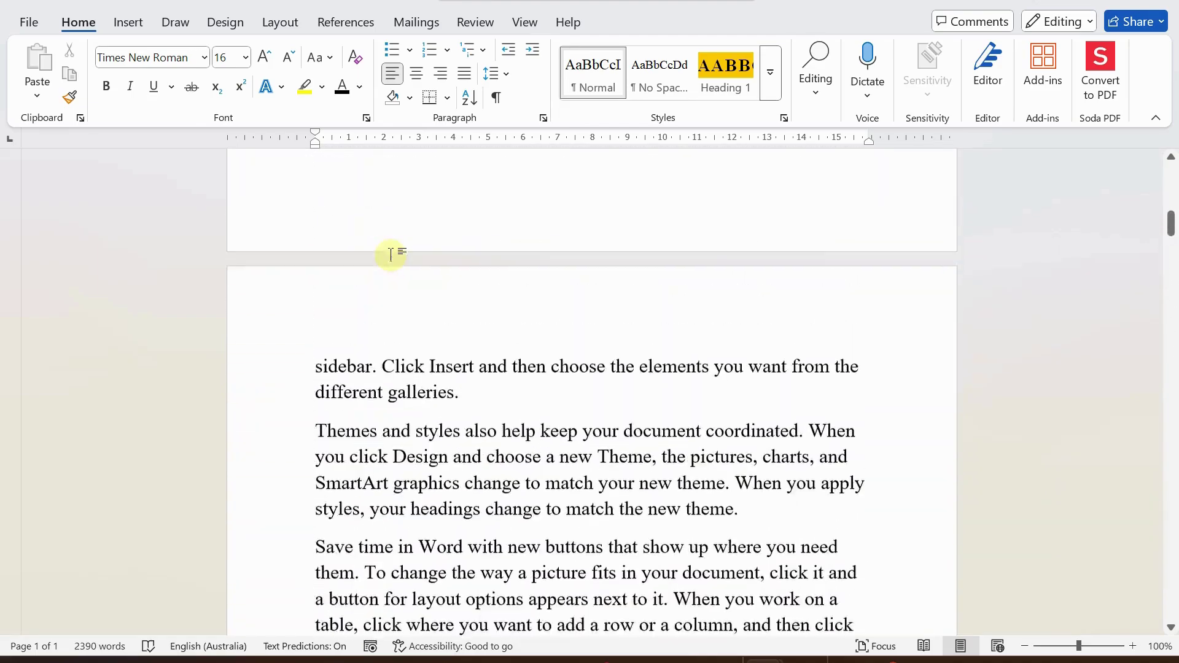
scroll(392, 256, "up", 5)
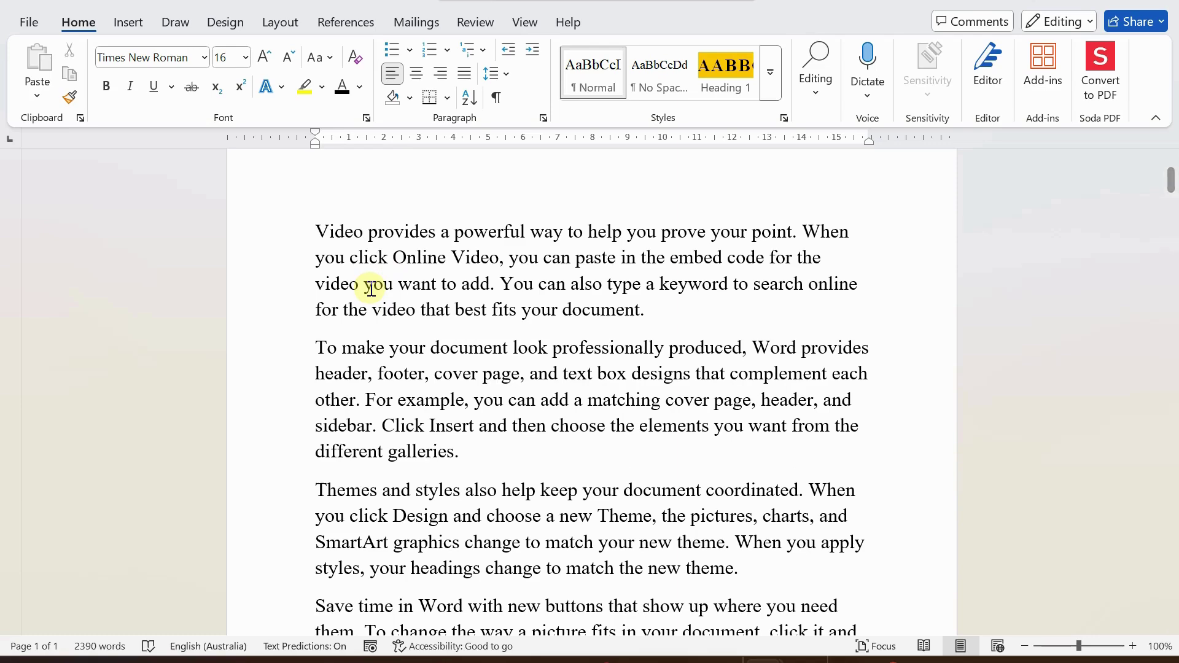
left_click(679, 312)
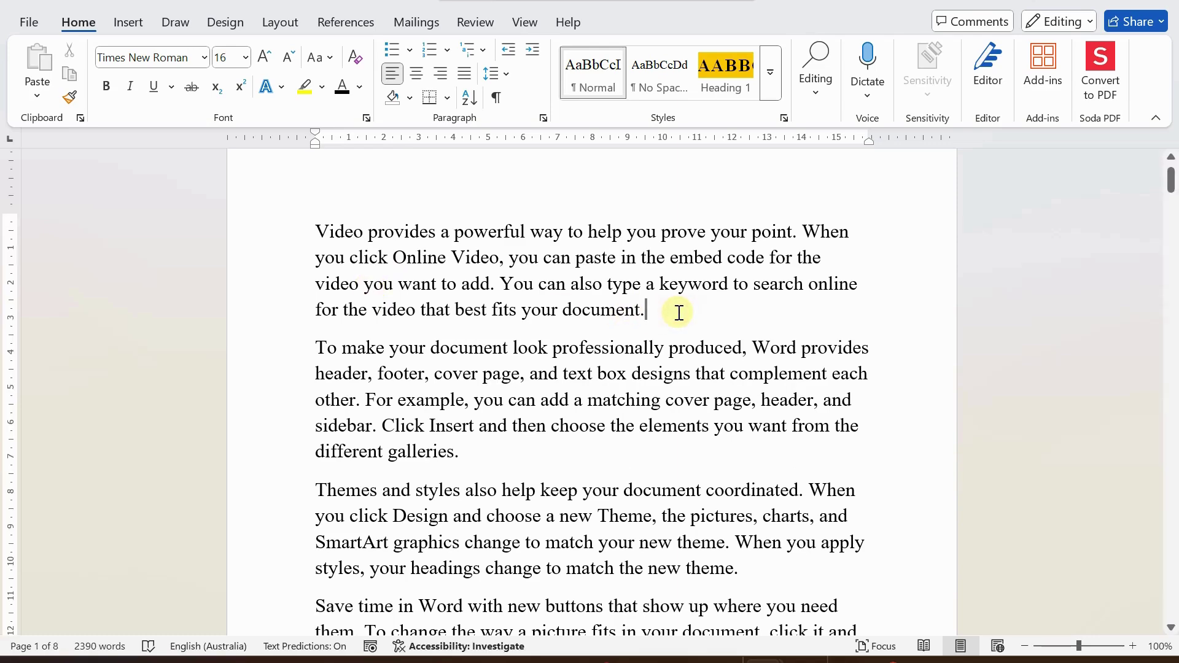
key("Return")
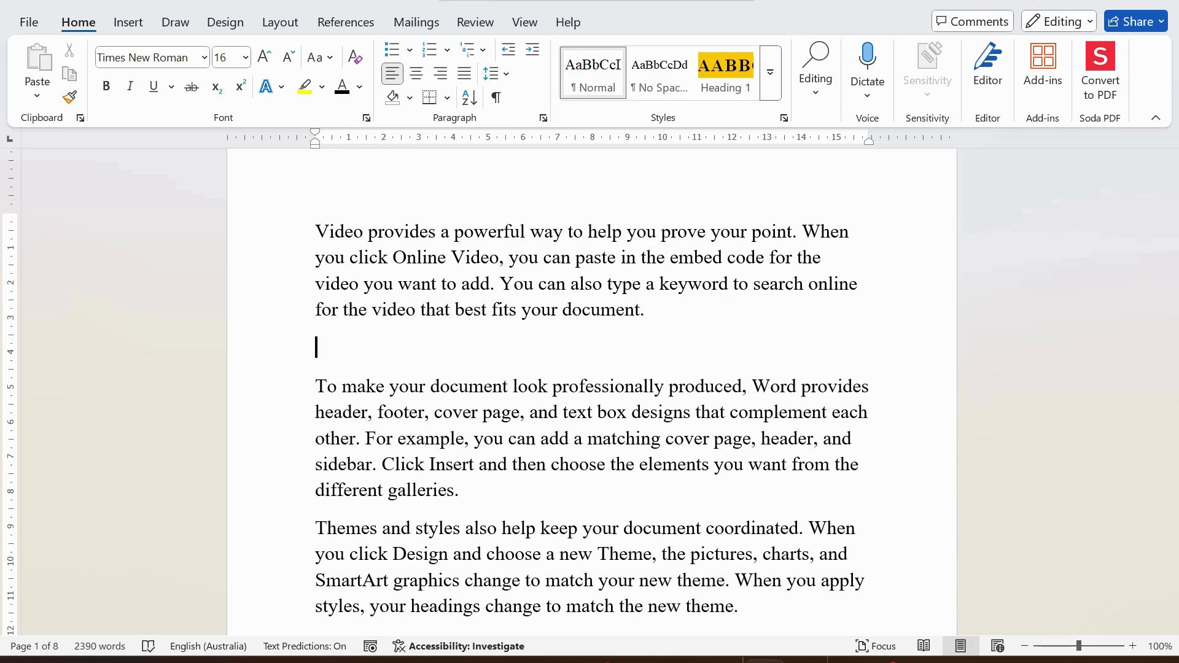
type("in")
left_click(676, 311)
type("s")
key("BackSpace")
key("BackSpace")
key("Return")
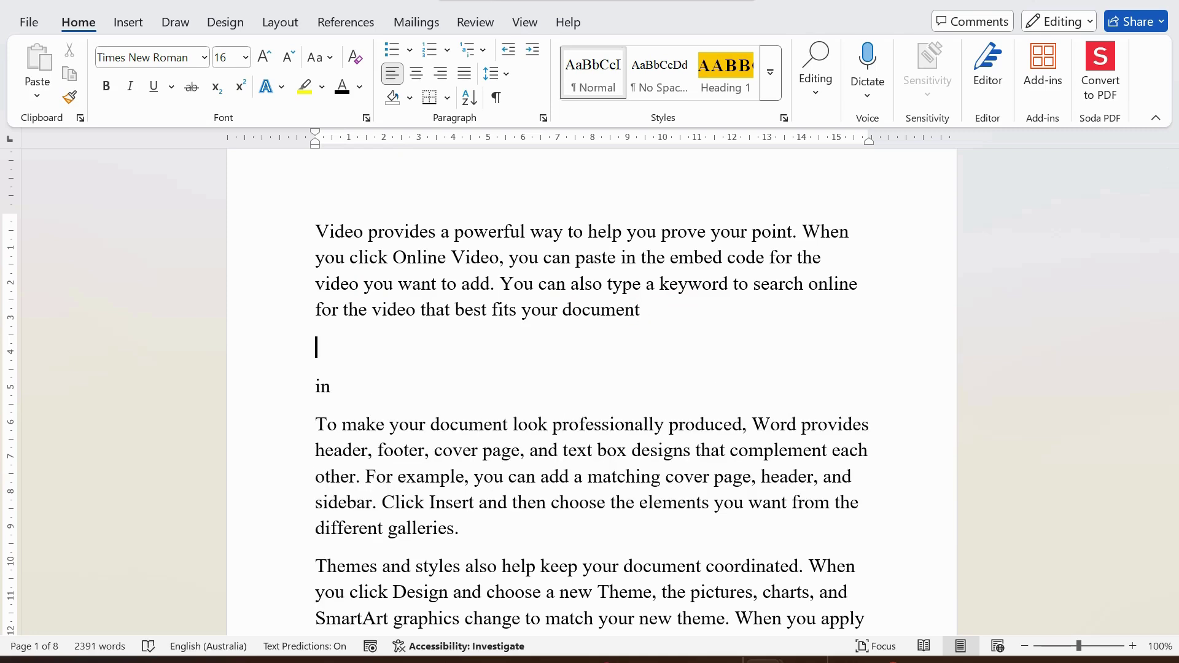
- Replace the text "in" with "Organizational chart" and add an empty line below it
key("Up")
key("Down")
key("Down")
key("Delete")
key("Delete")
type("organization")
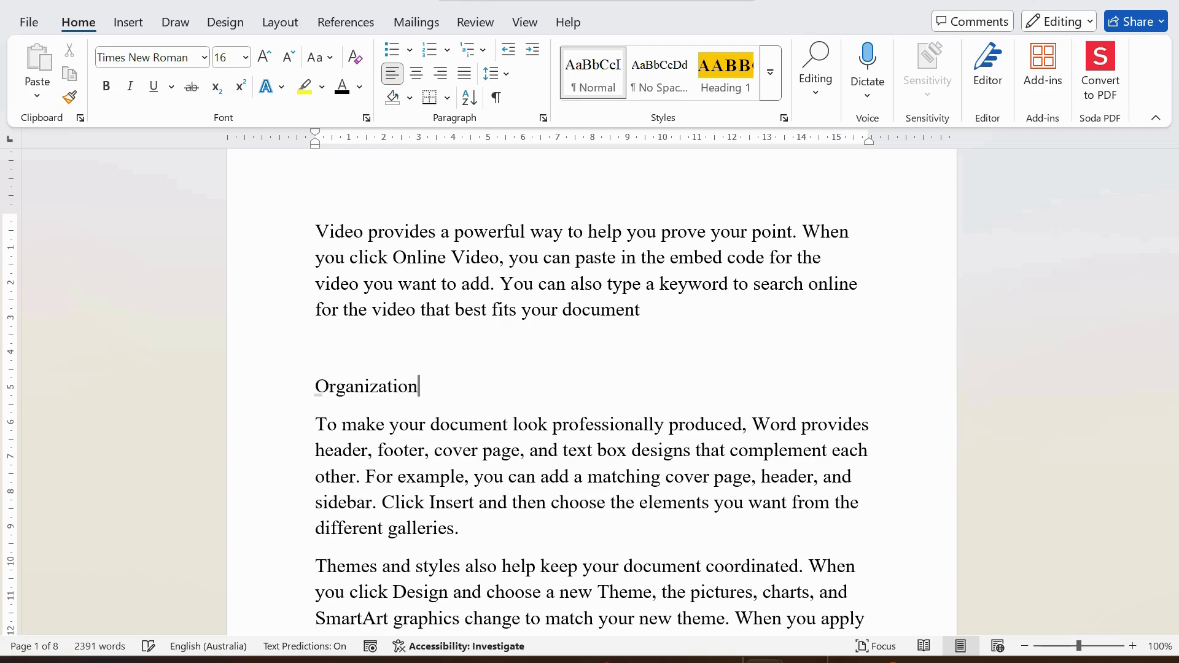
type(" al chart")
key("Return")
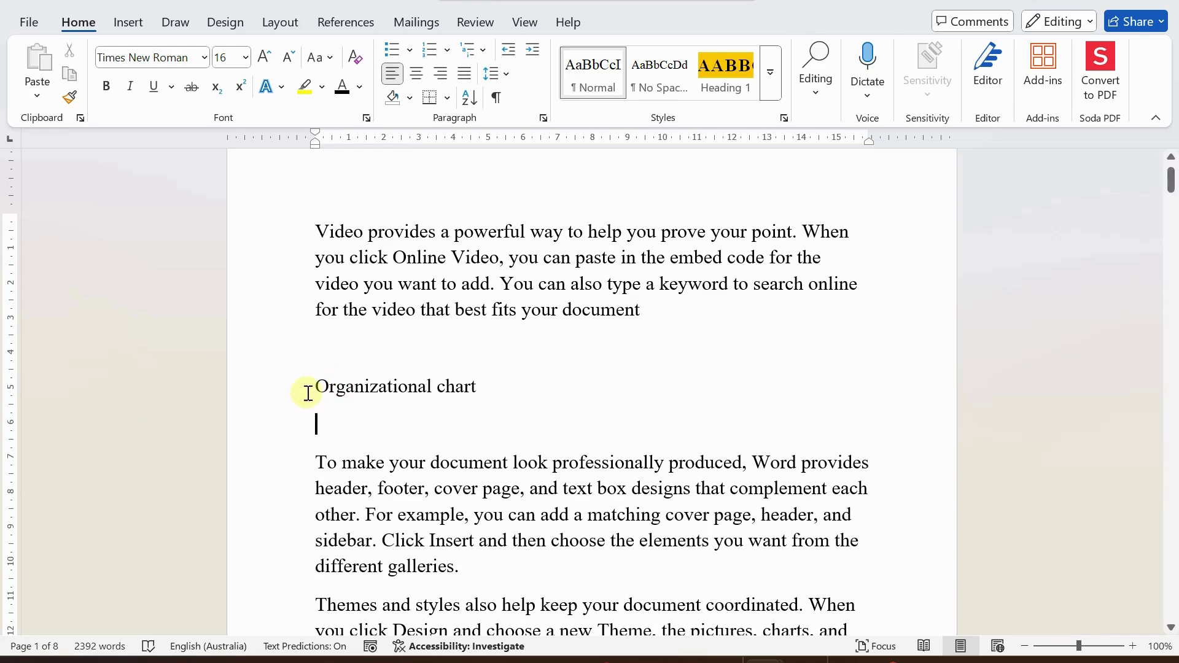
- Apply the Heading 1 style to the "Organizational chart" line, leaving the cursor on the empty line below it
left_click(310, 385)
left_click_drag(326, 386, 526, 392)
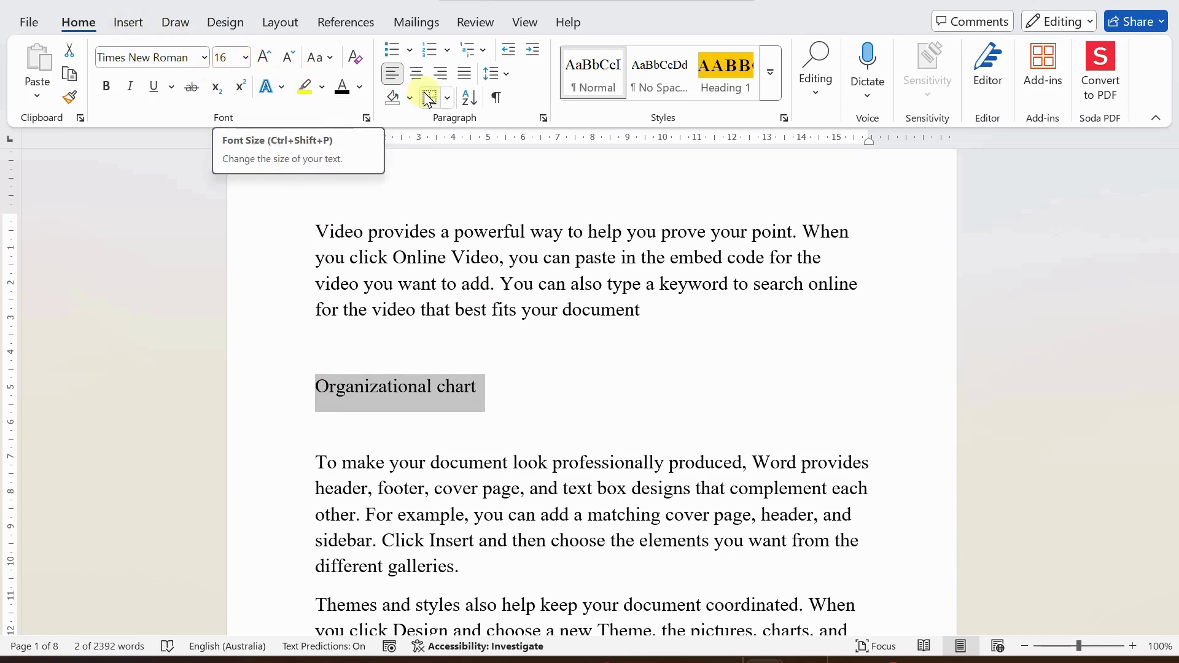
left_click(770, 73)
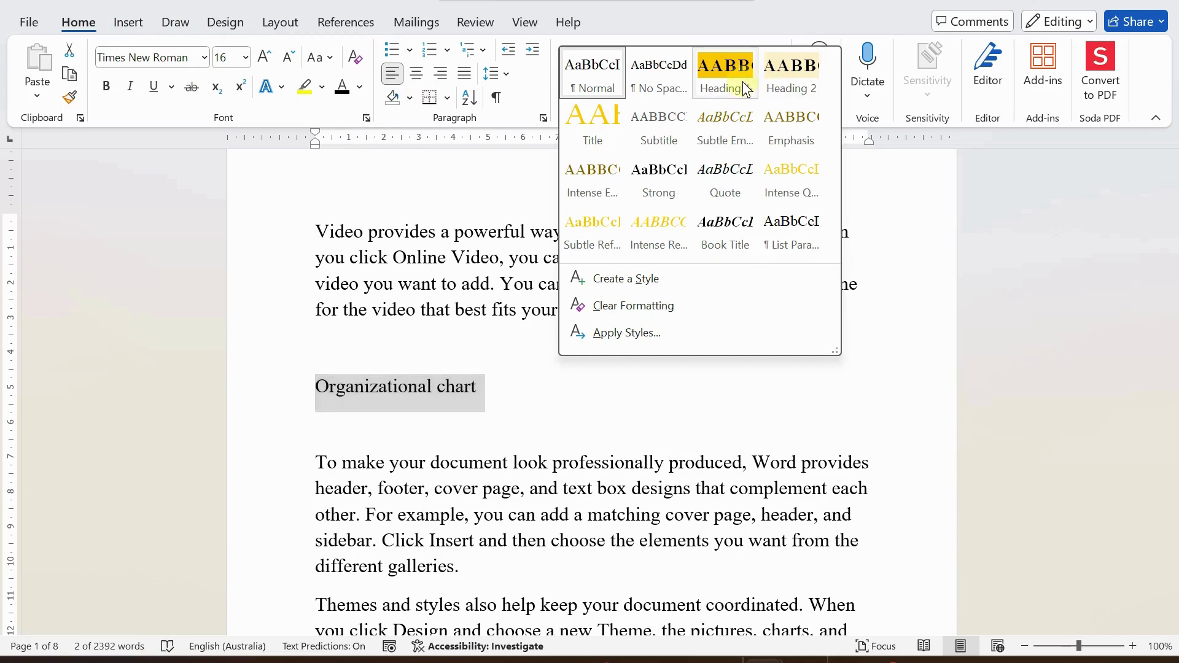
left_click(725, 72)
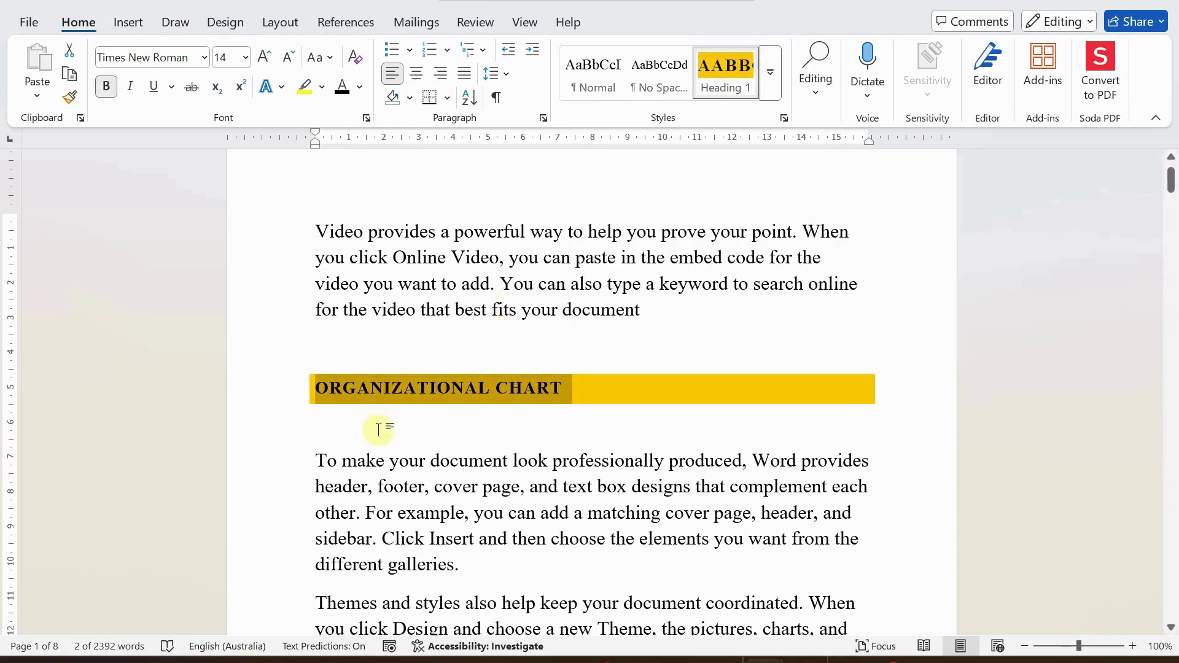
left_click(352, 423)
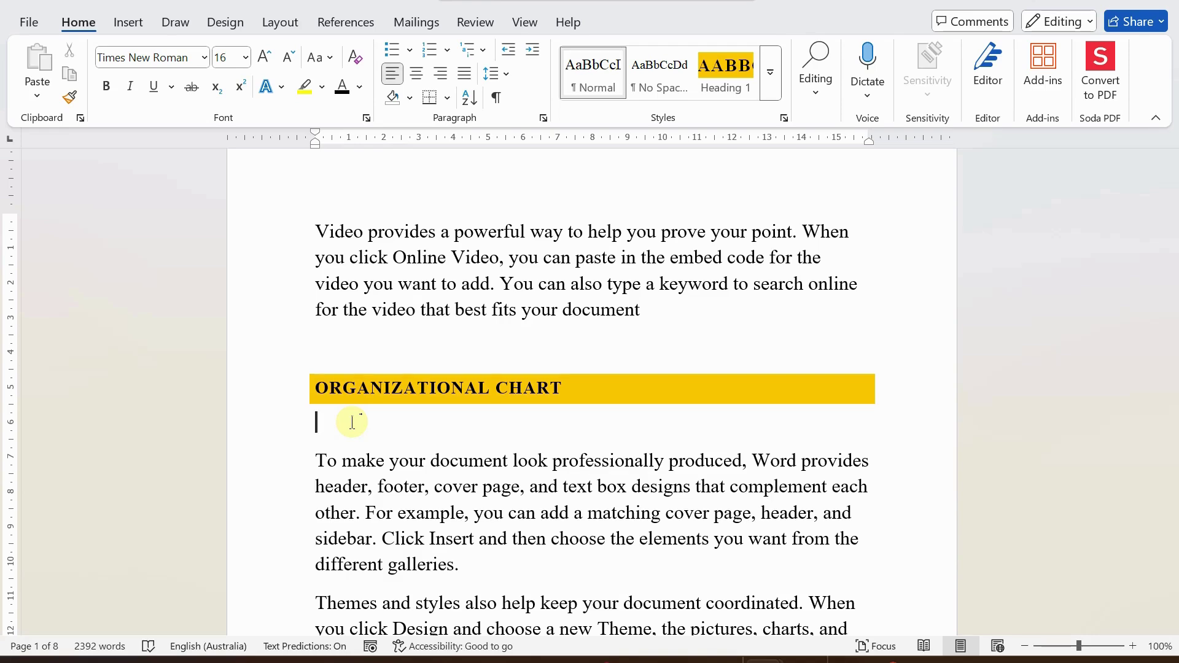
left_click(127, 23)
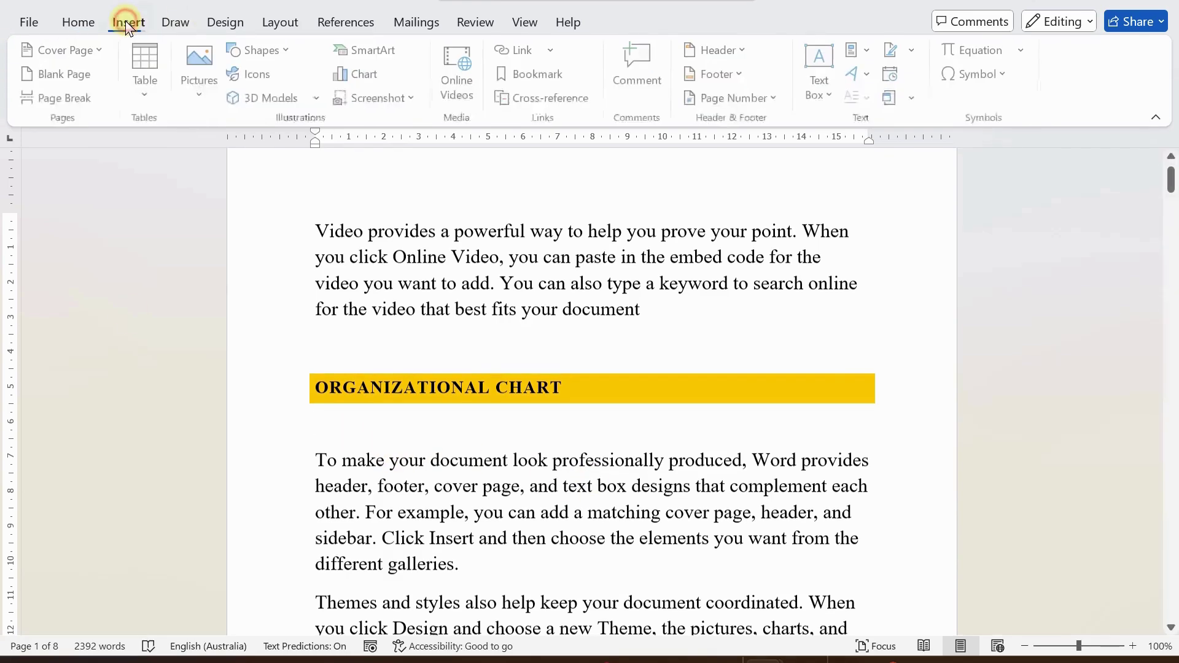
left_click(196, 60)
left_click(197, 102)
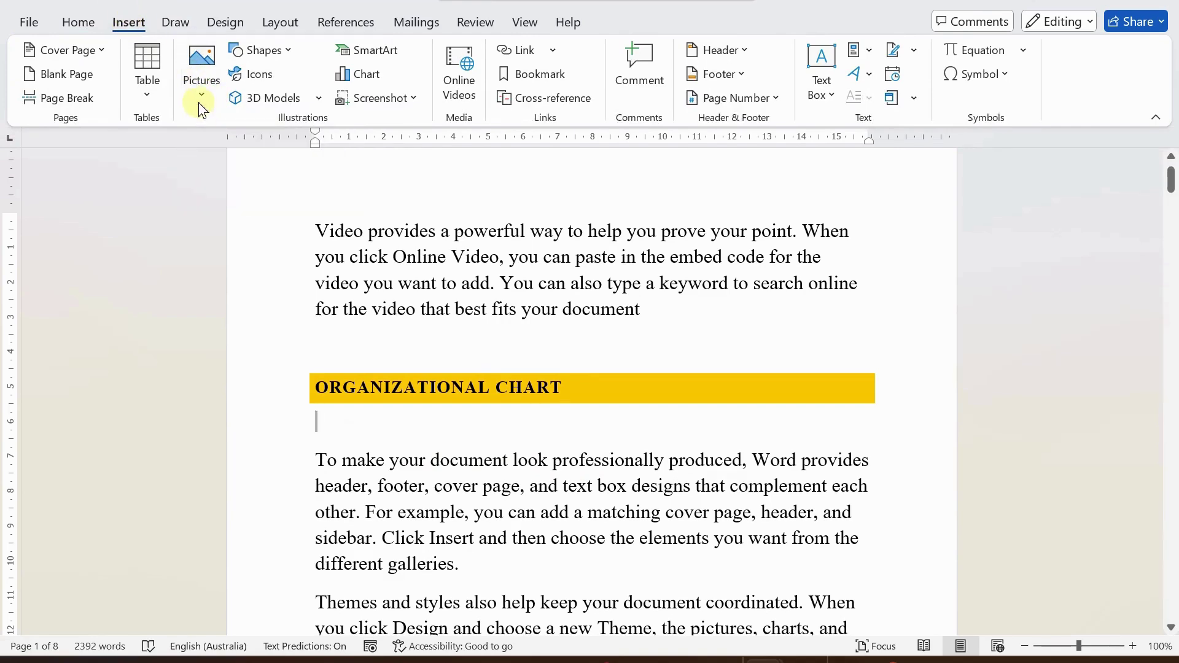
left_click(284, 54)
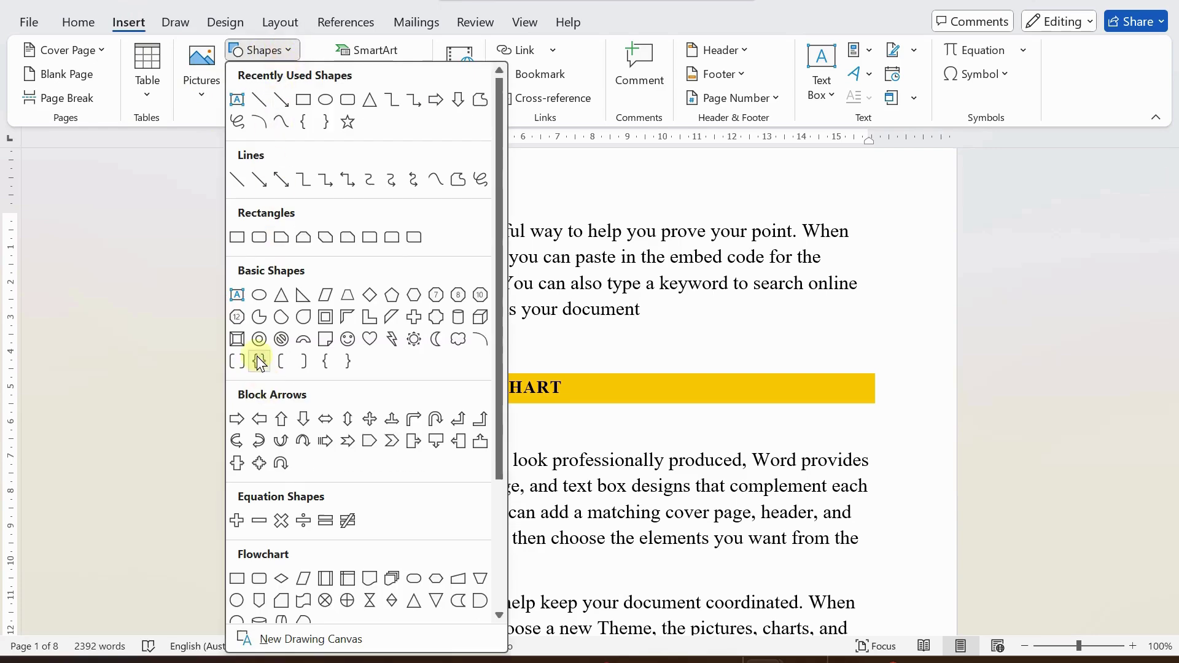
left_click(239, 48)
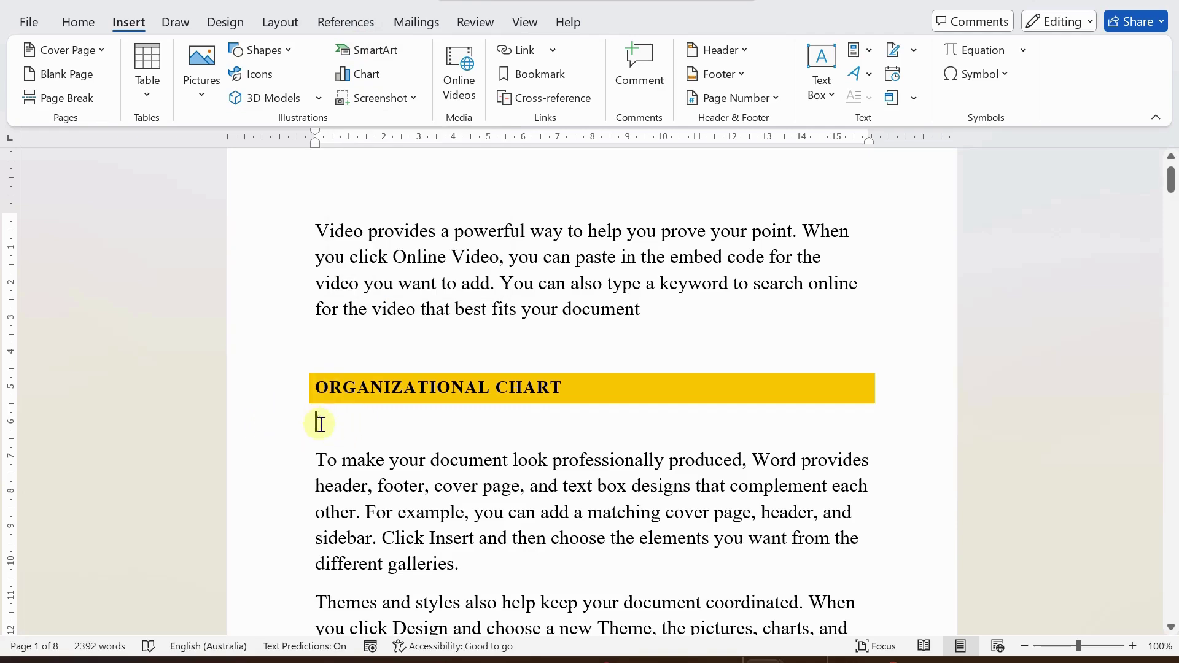
- Open the SmartArt graphic gallery for the empty line below the heading and examine the layouts in the List through Office.com categories
left_click(453, 411)
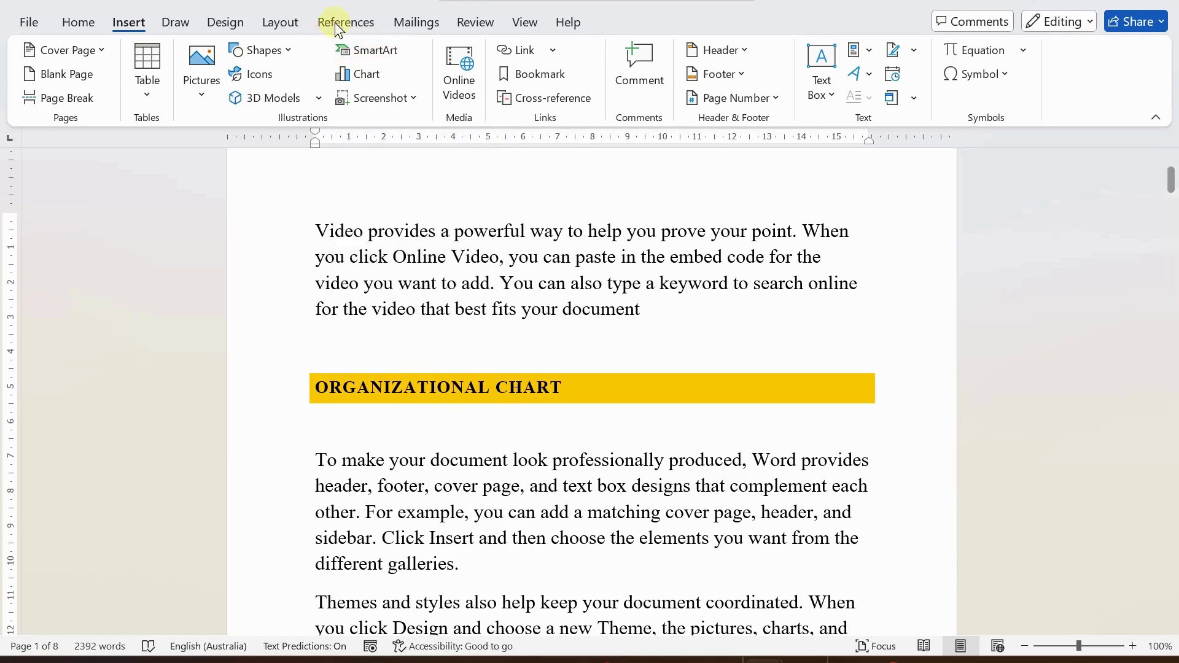
left_click(372, 53)
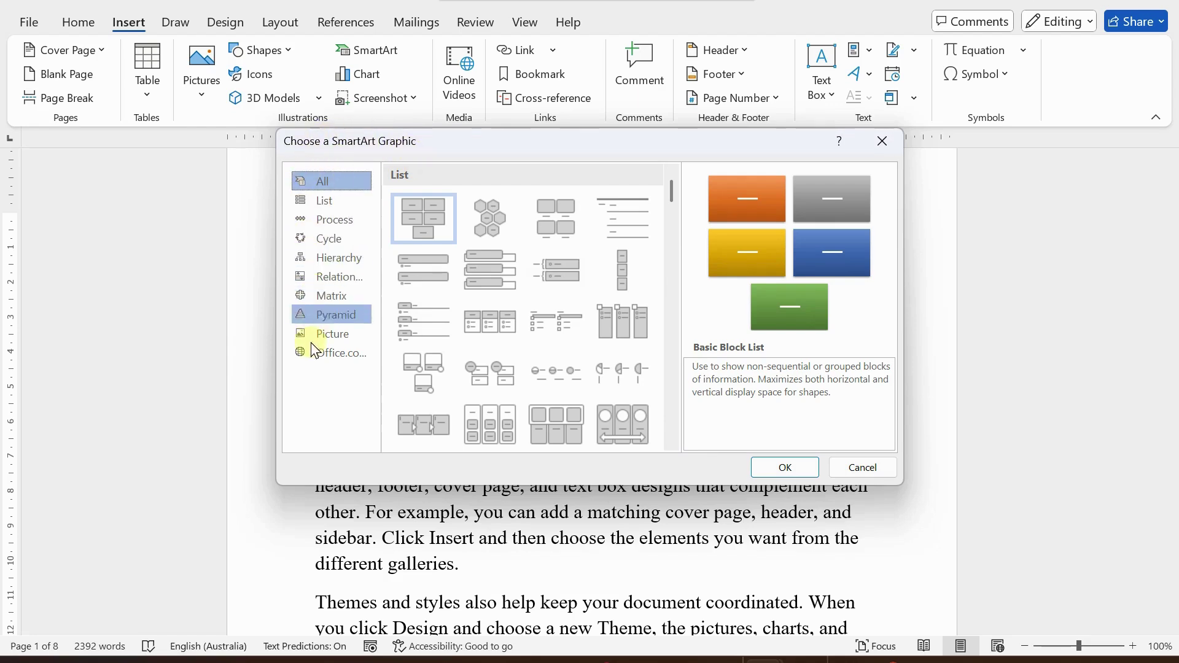
left_click(328, 203)
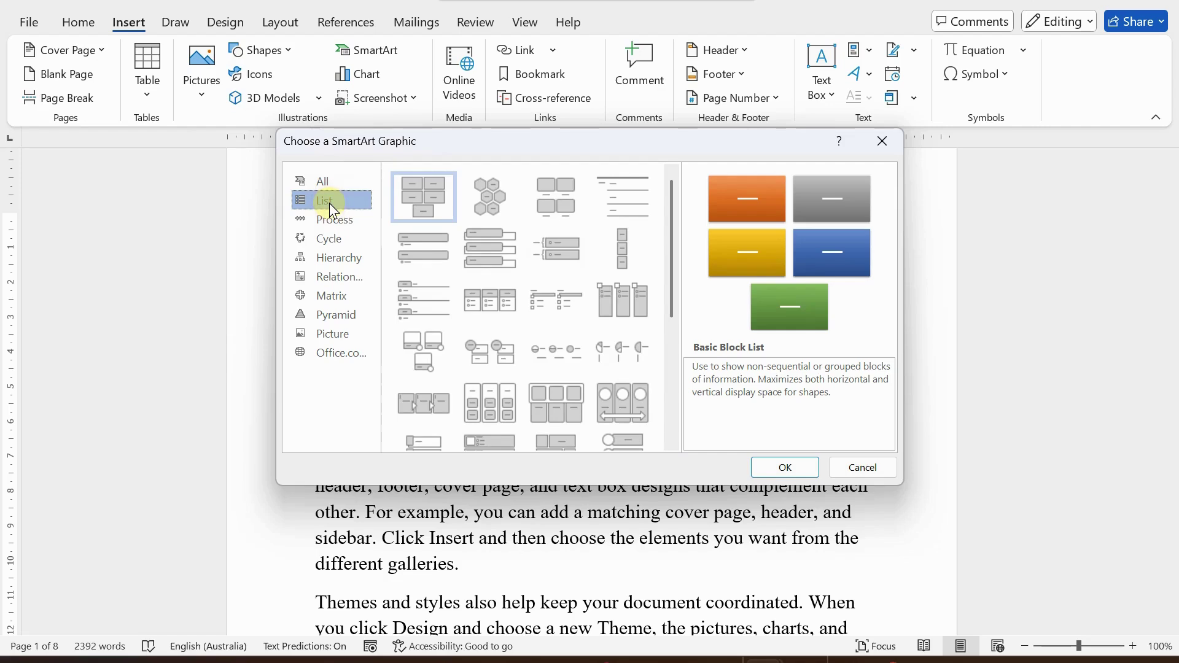
left_click(329, 219)
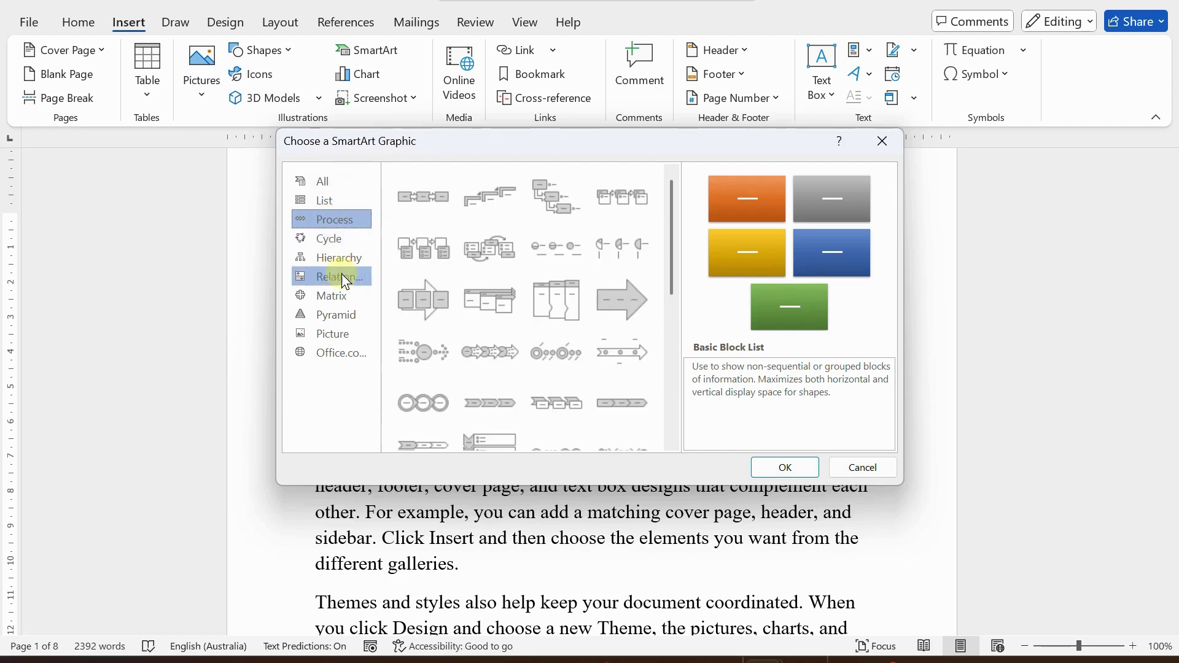
left_click(325, 243)
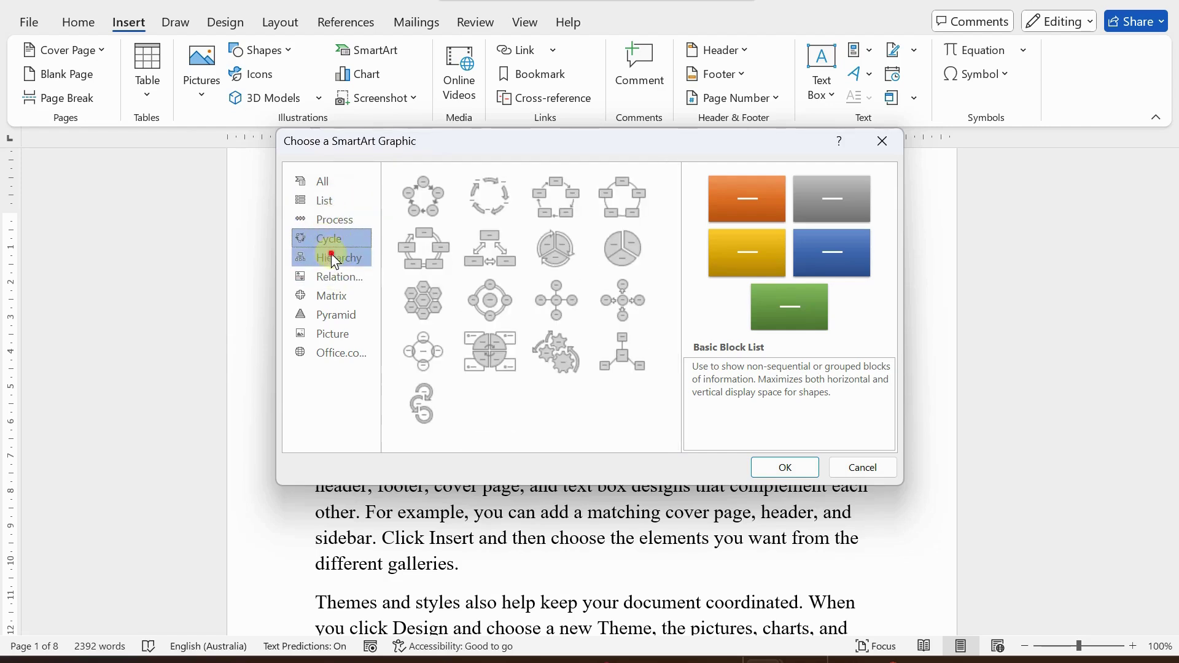
left_click(330, 255)
left_click(329, 278)
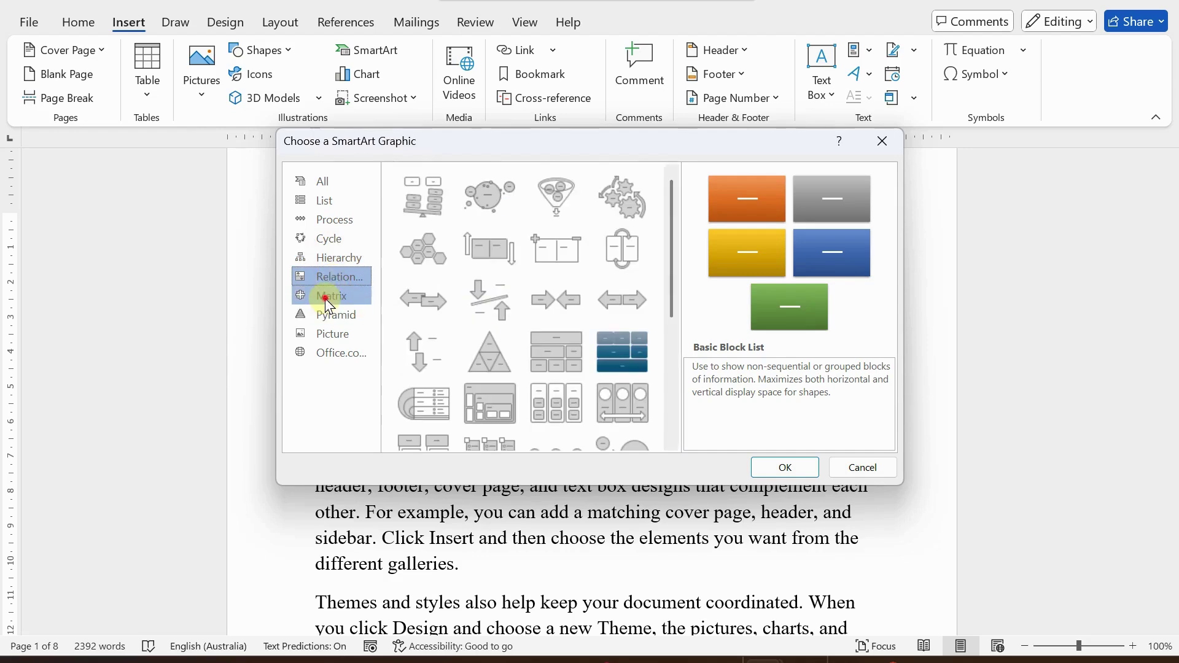
left_click(328, 297)
left_click(331, 317)
left_click(329, 335)
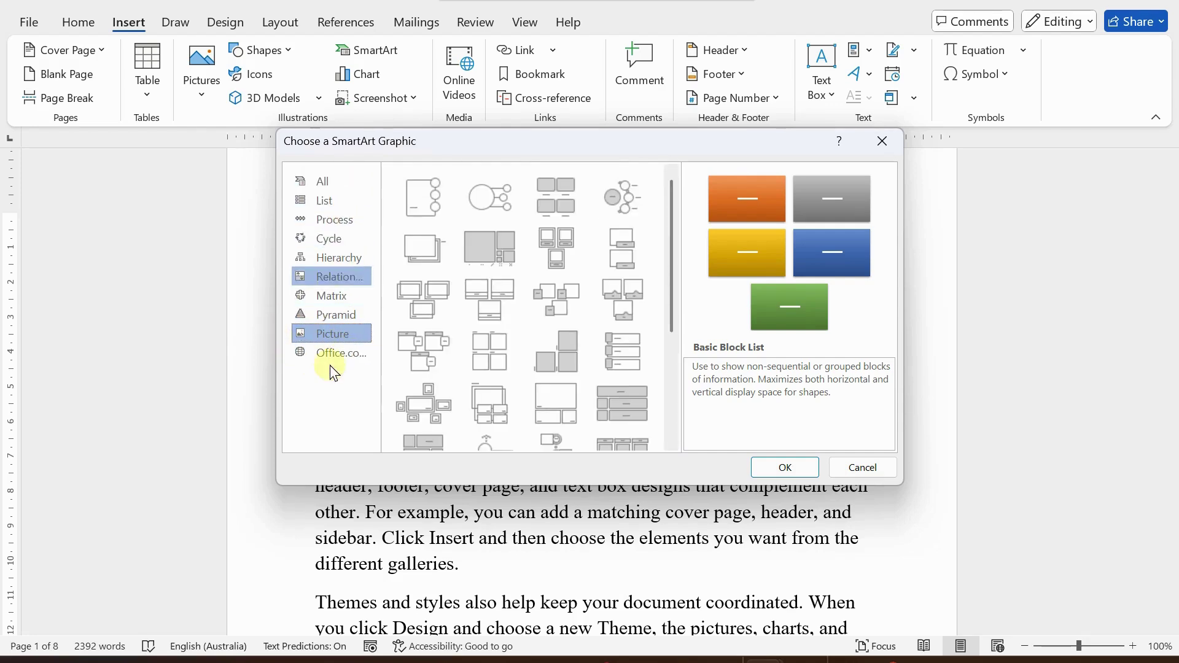
left_click(325, 354)
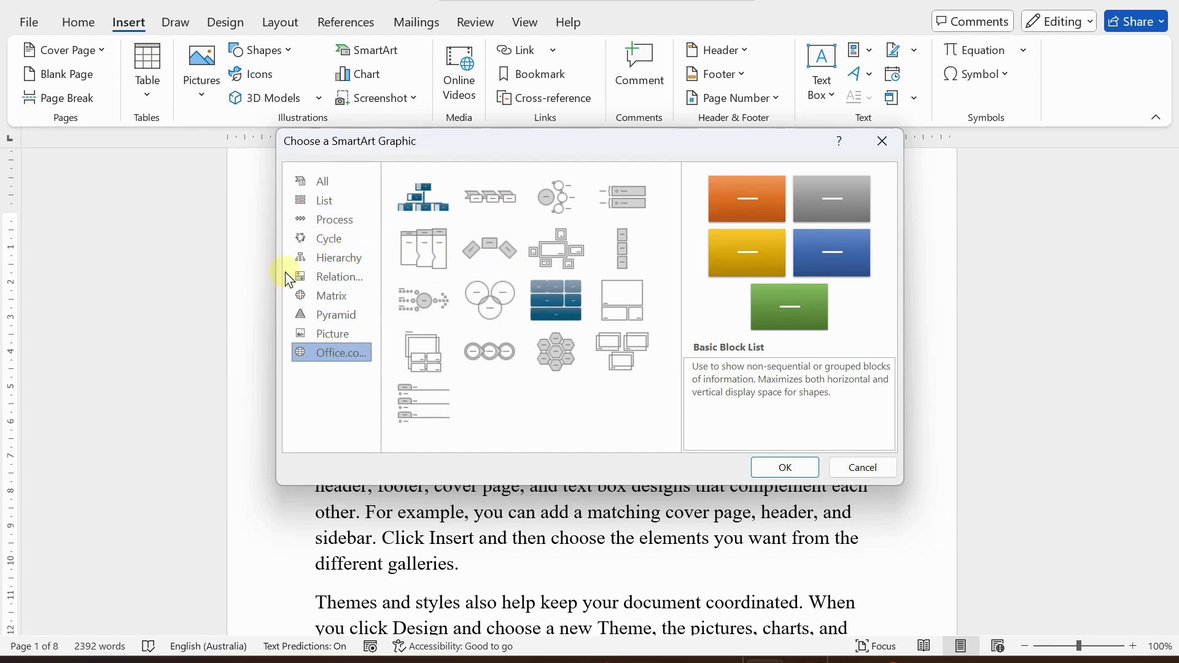
- Compare the organization chart layouts in the Hierarchy category and insert the Picture Organization Chart below the heading
left_click(322, 260)
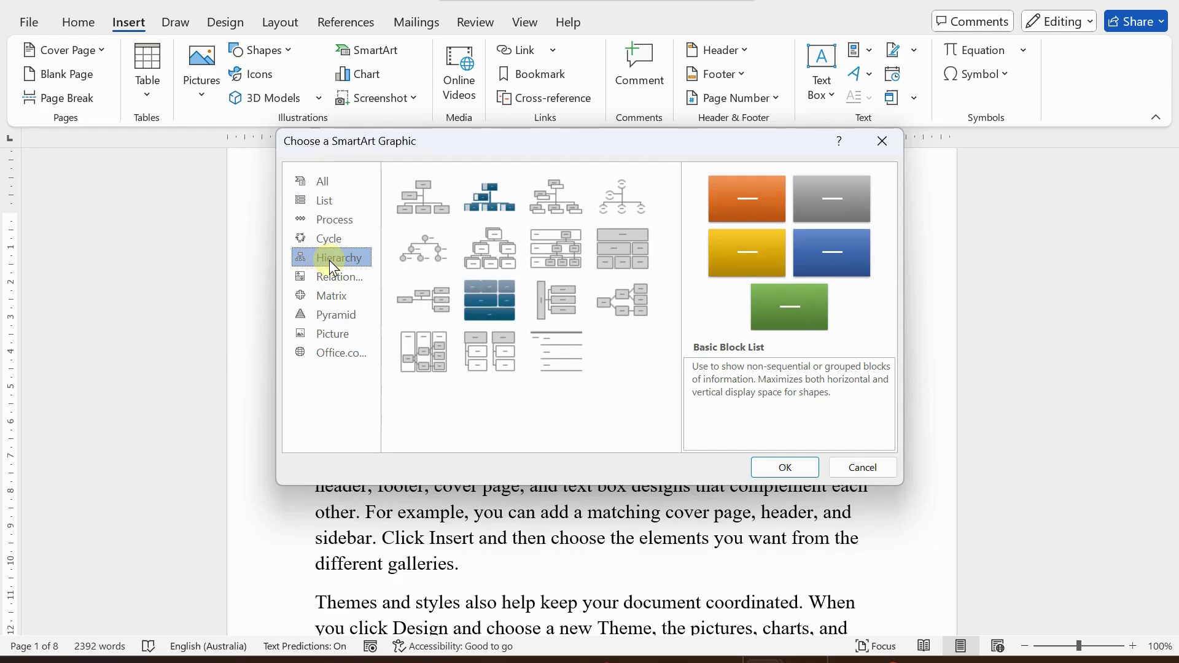
left_click(419, 206)
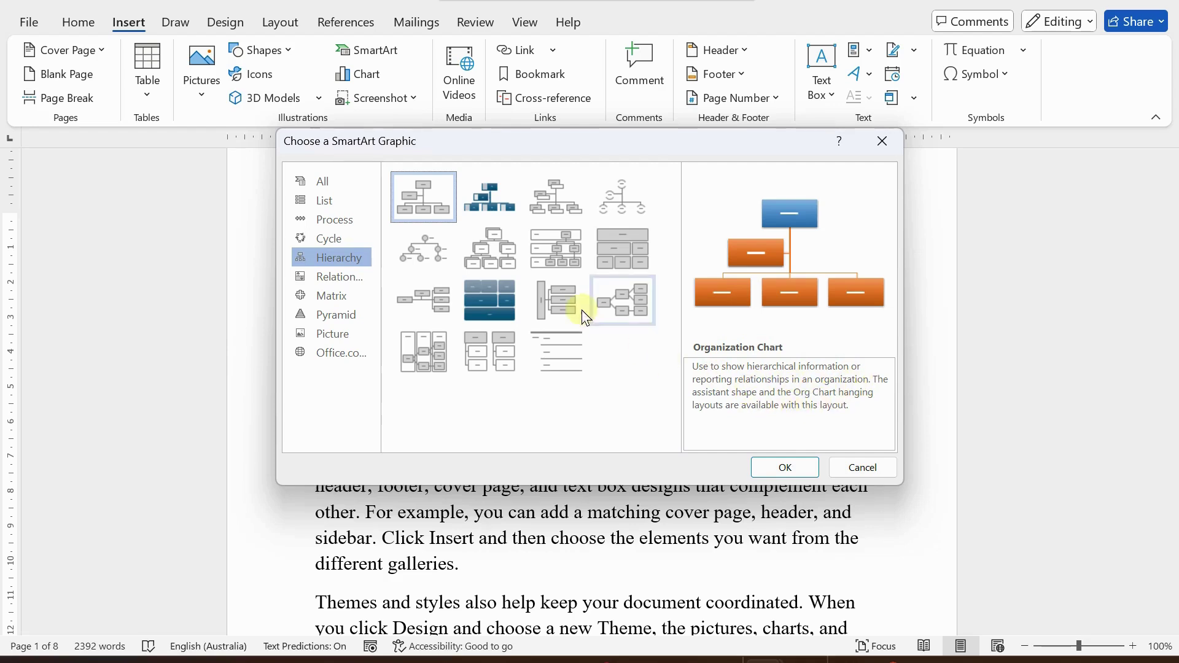
left_click(482, 187)
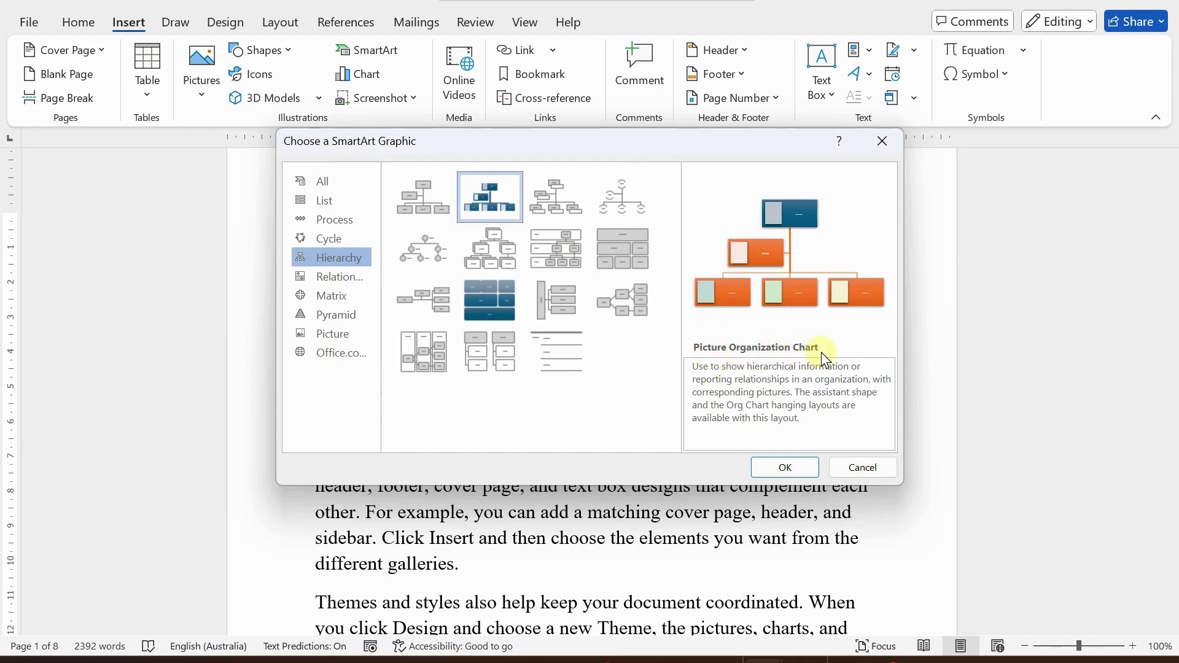
left_click(539, 206)
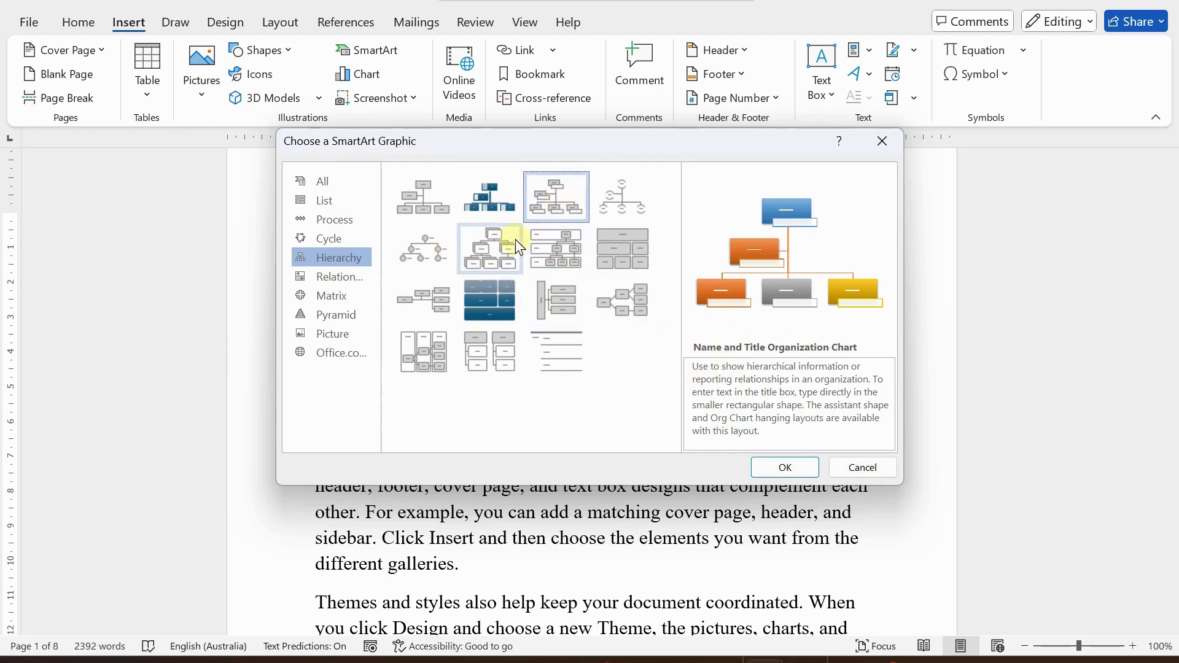
left_click(603, 216)
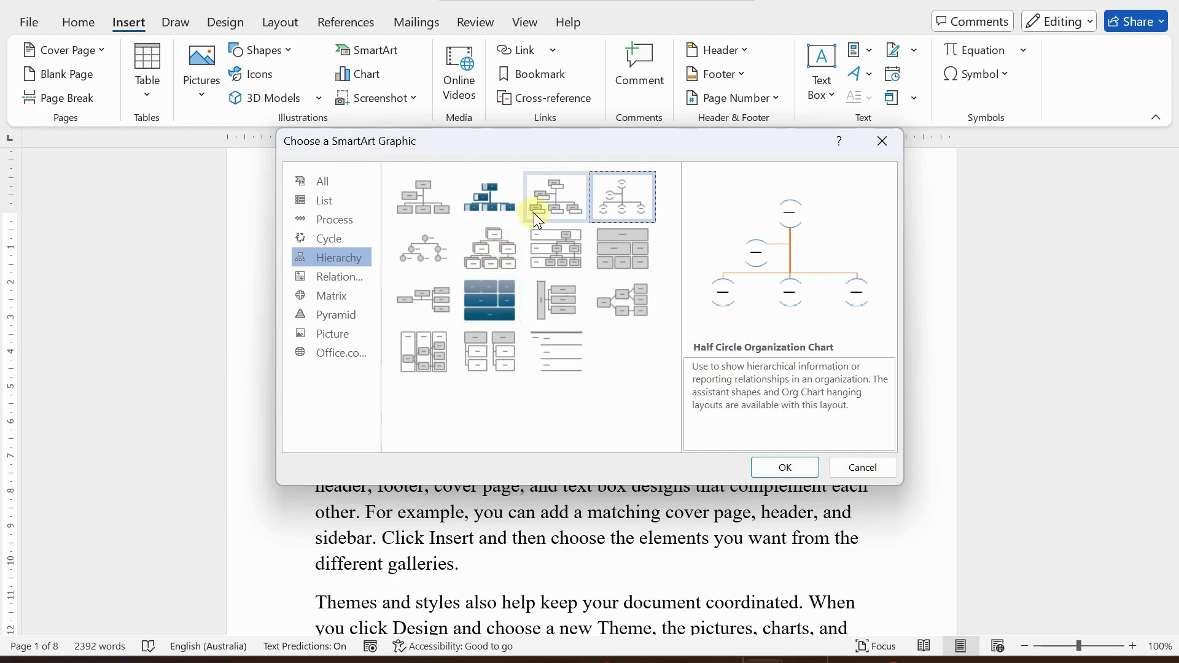
left_click(492, 191)
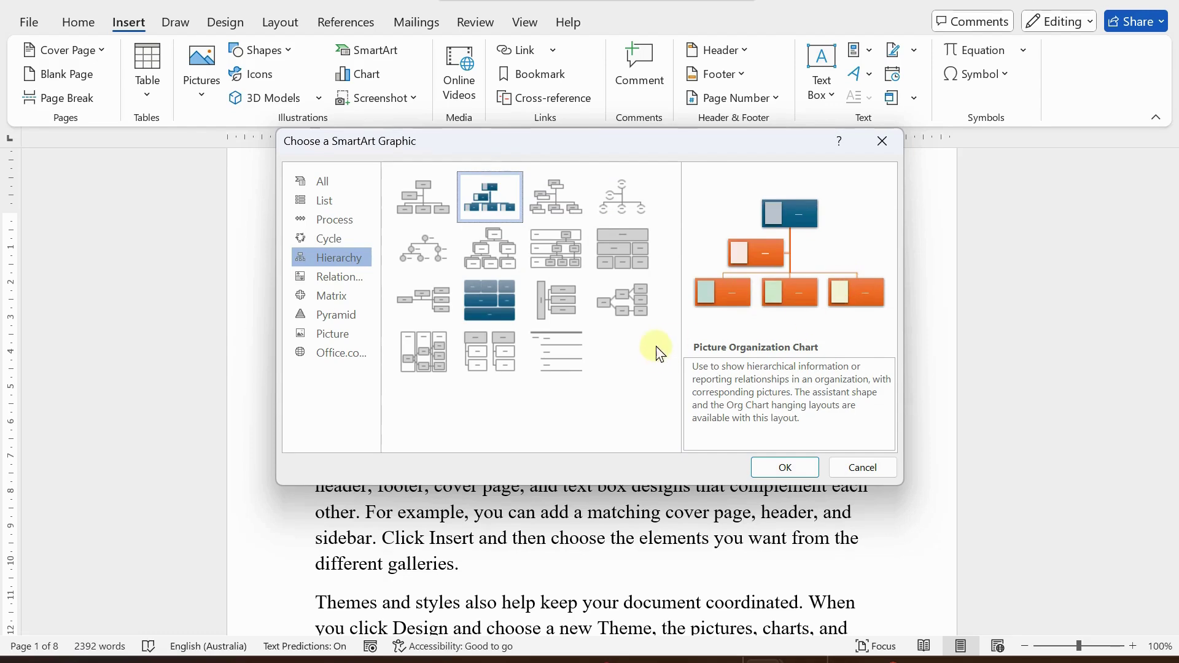
left_click(769, 471)
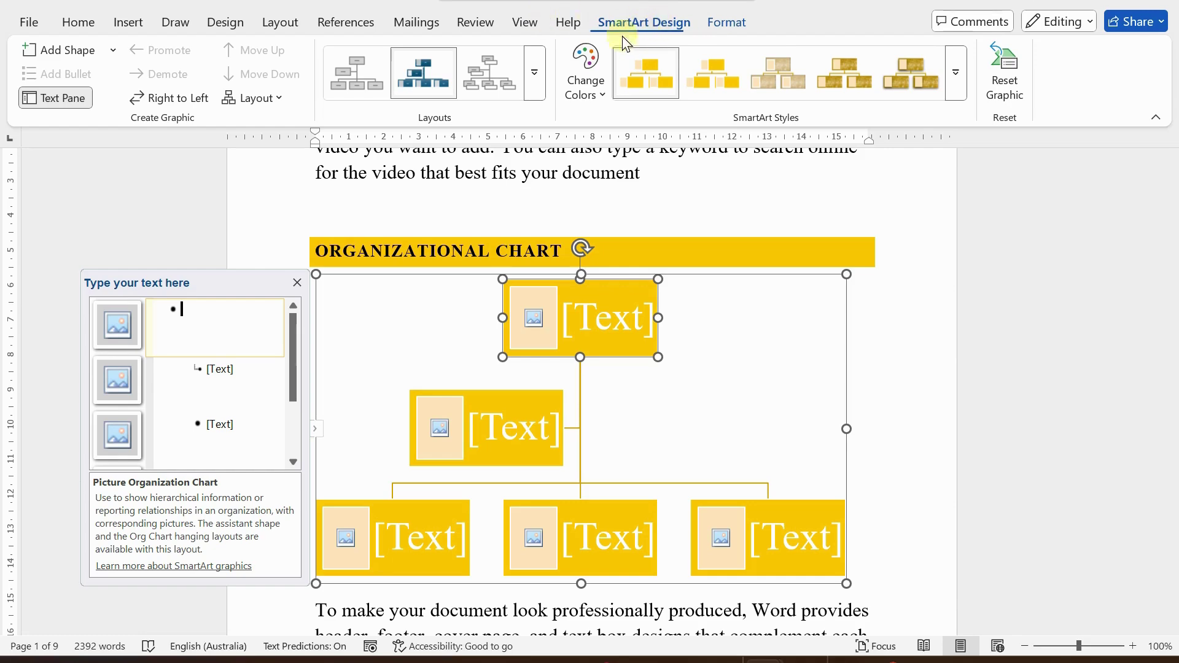
left_click(722, 22)
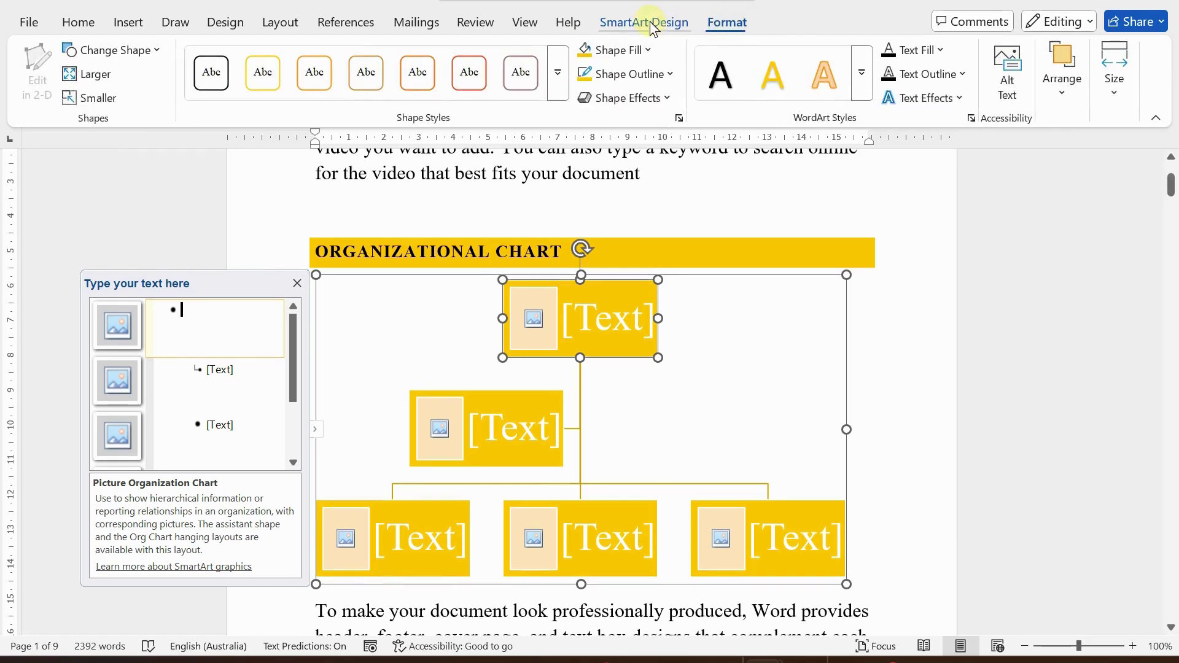
left_click(626, 24)
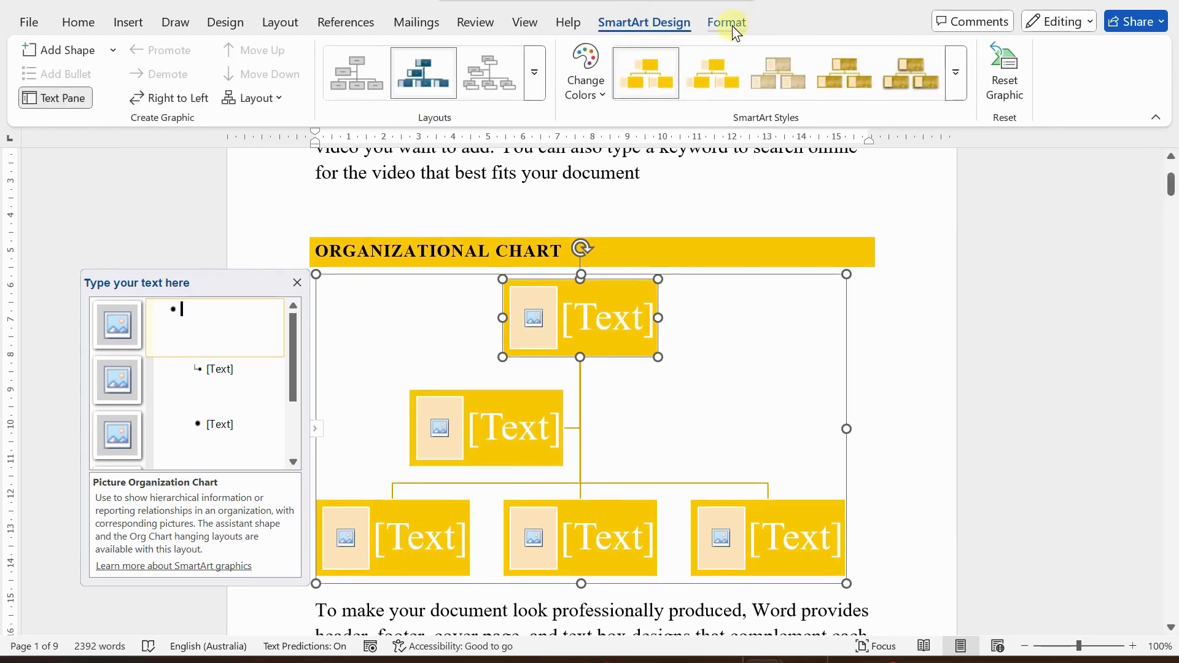
left_click(730, 25)
left_click(634, 25)
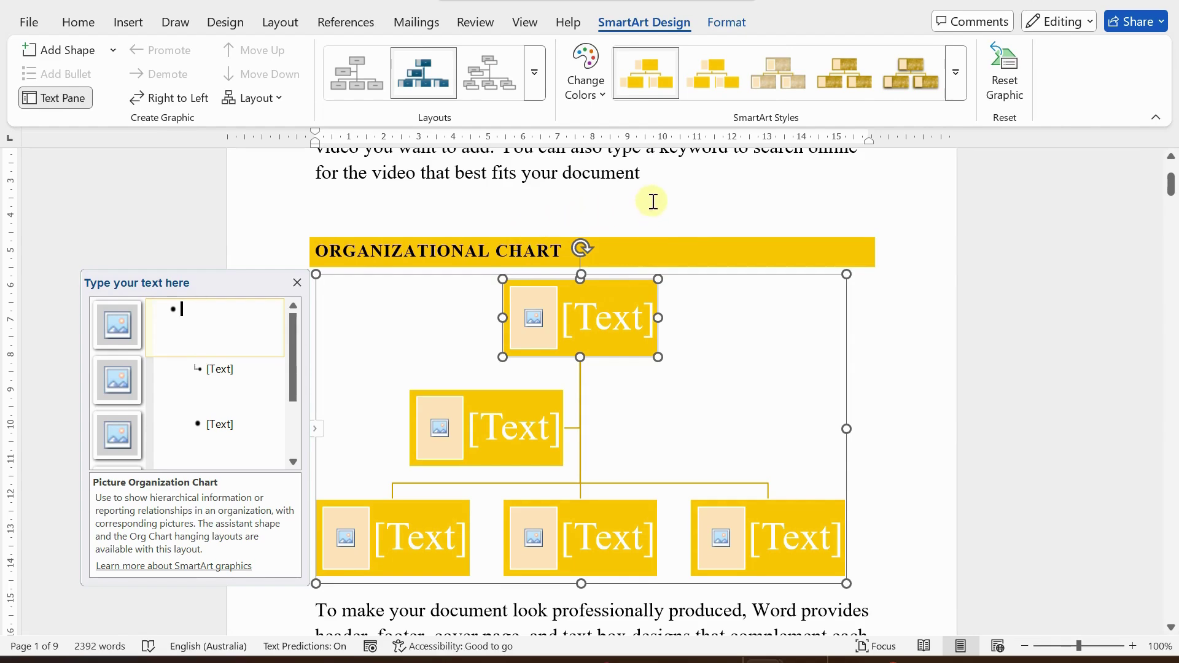
left_click(663, 185)
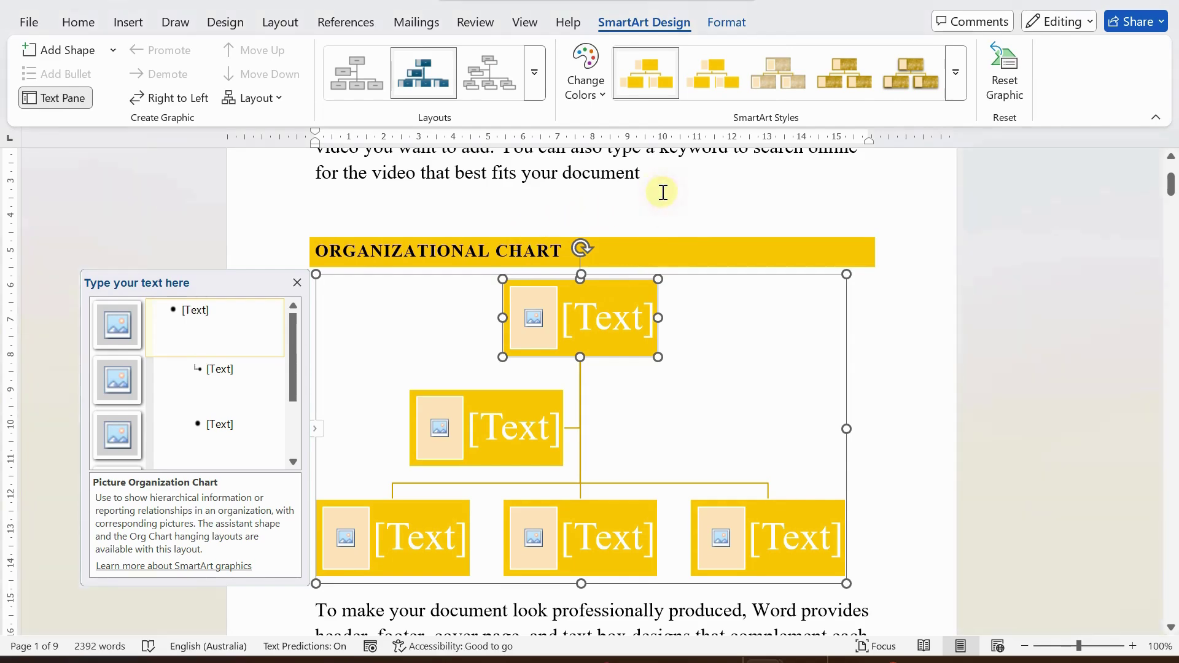
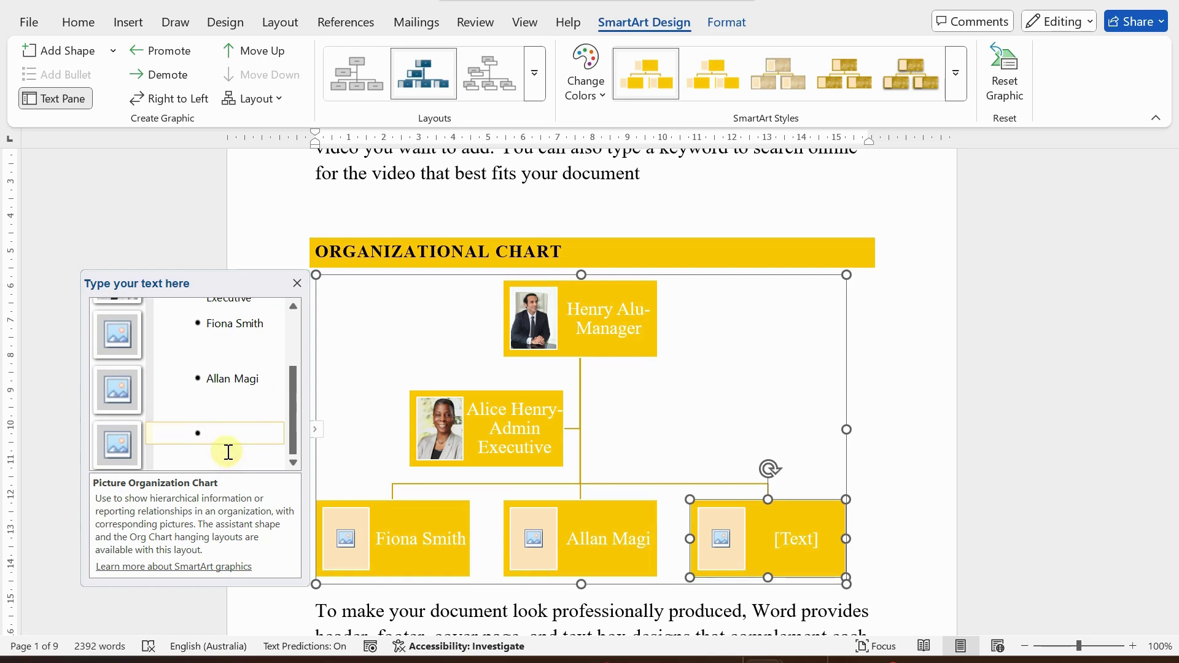
- Enter an employee's full name as the text of the last empty box in the chart's lowest row
type("Lucy Lw")
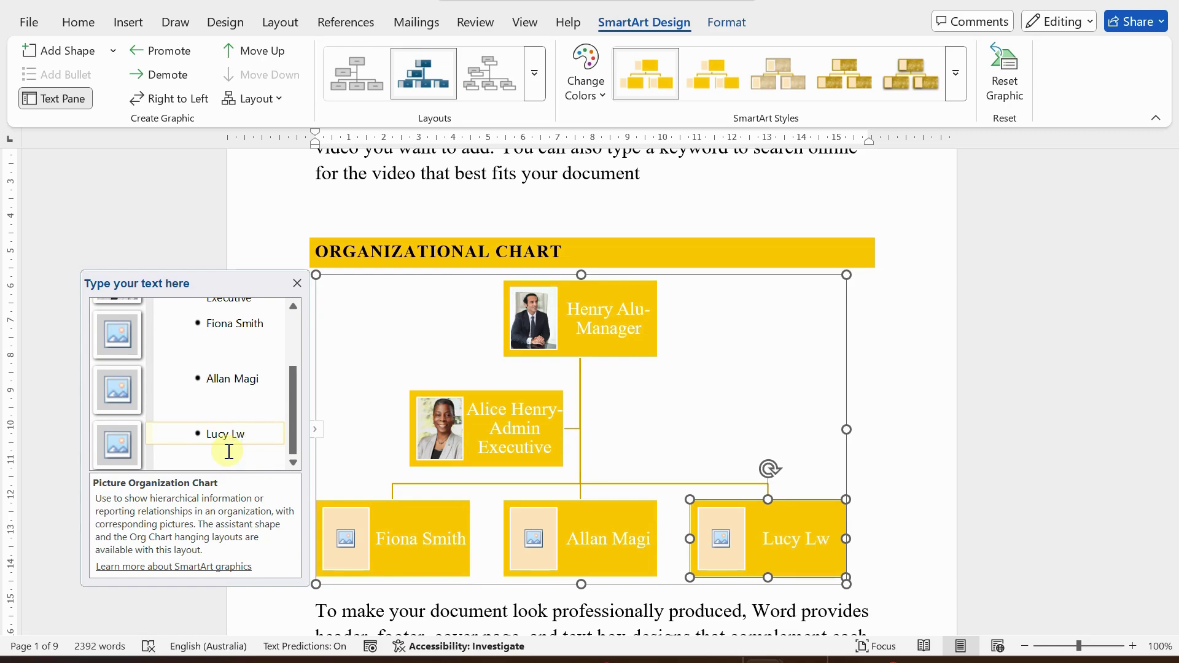
key("BackSpace")
type("a")
type("wles")
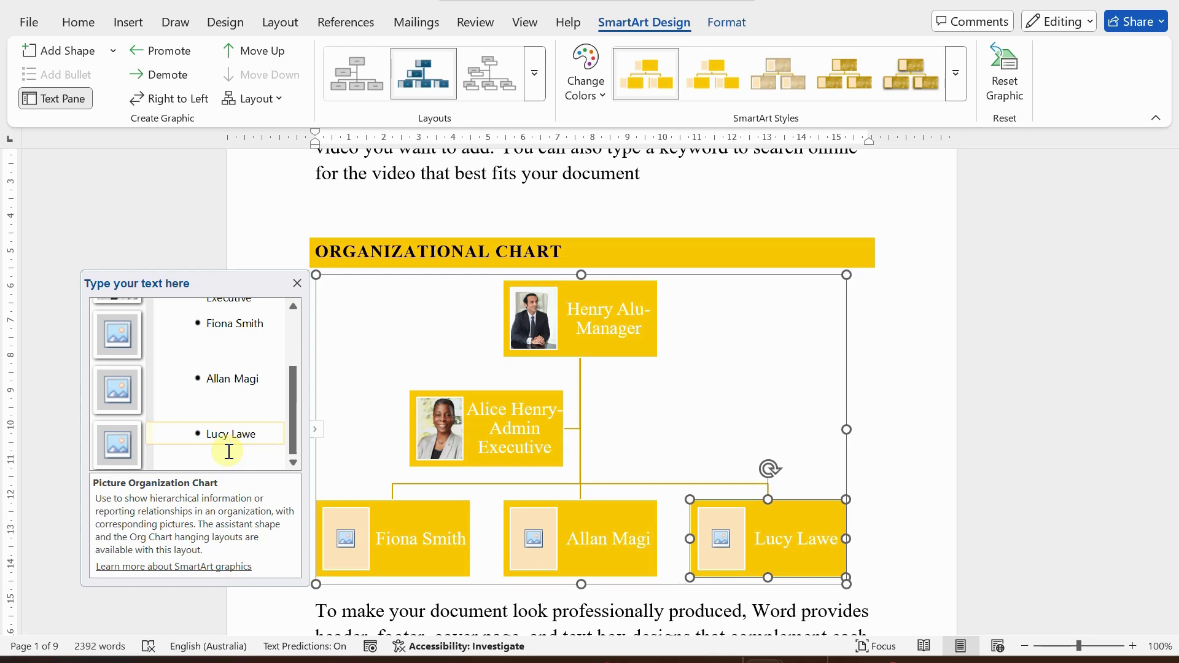
type("s")
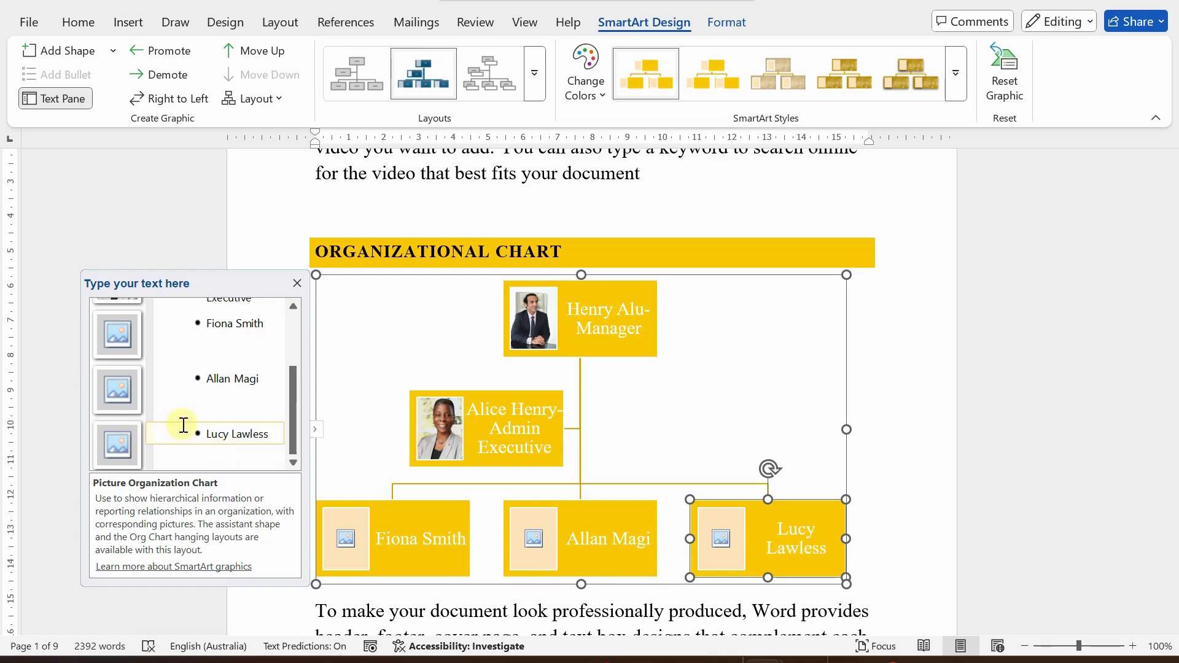
- Add a fourth box to the chart's lowest row with another employee's full name, and close the text pane
scroll(675, 522, "down", 1)
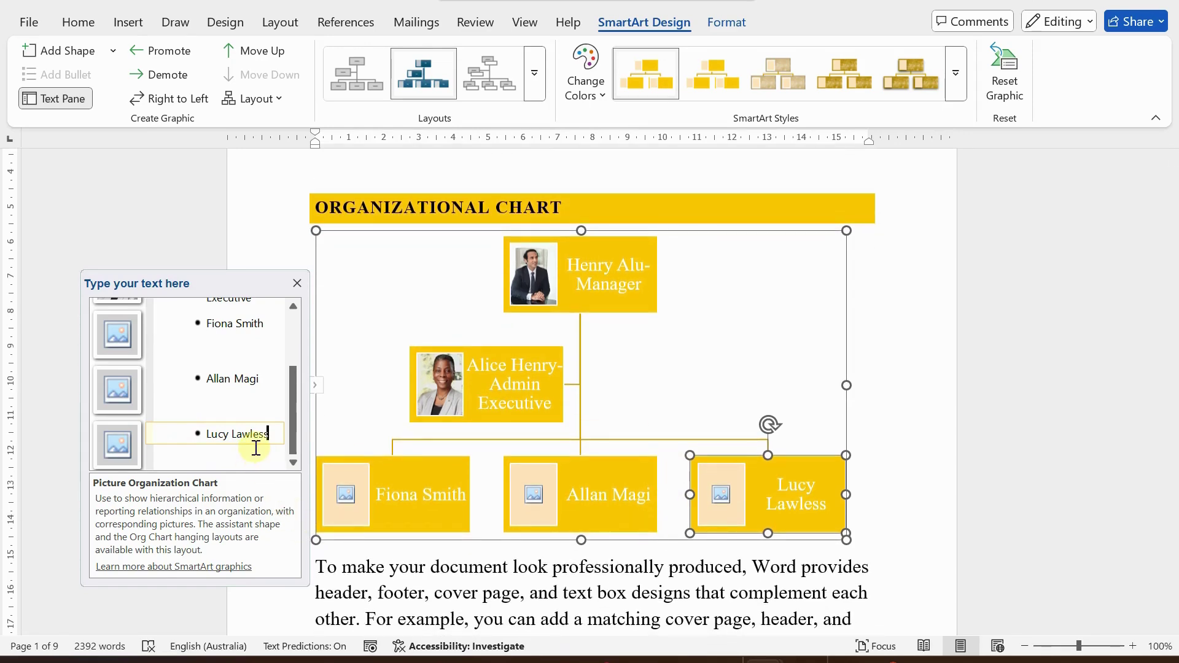
key("Return")
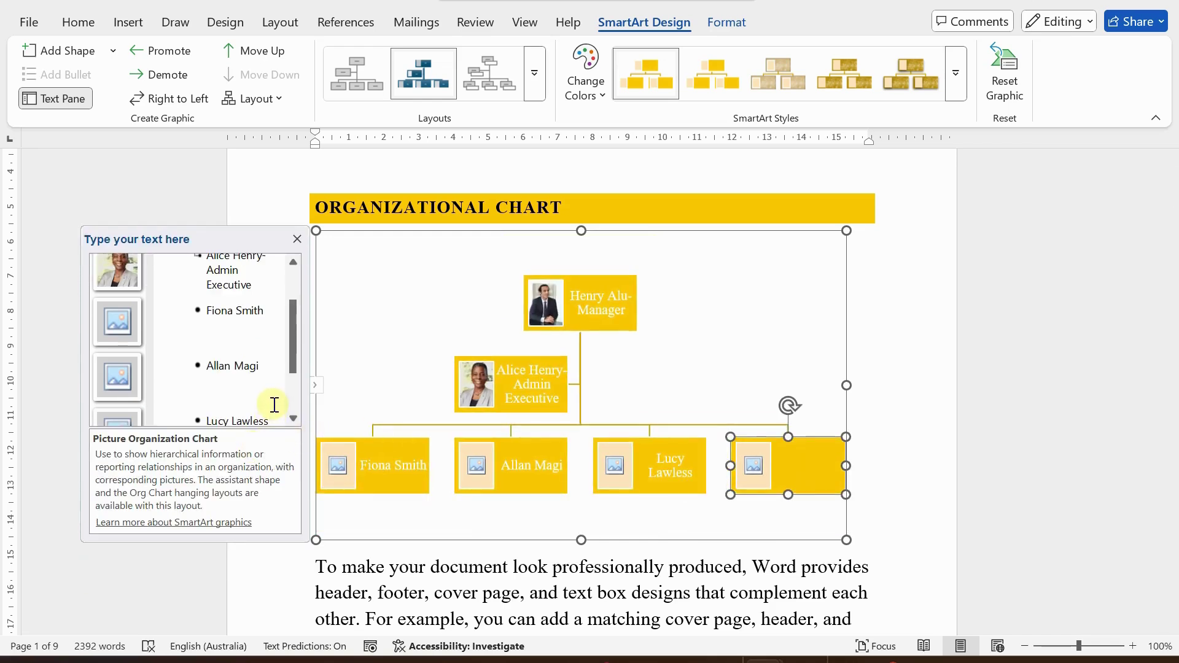
scroll(274, 408, "down", 1)
scroll(242, 410, "down", 1)
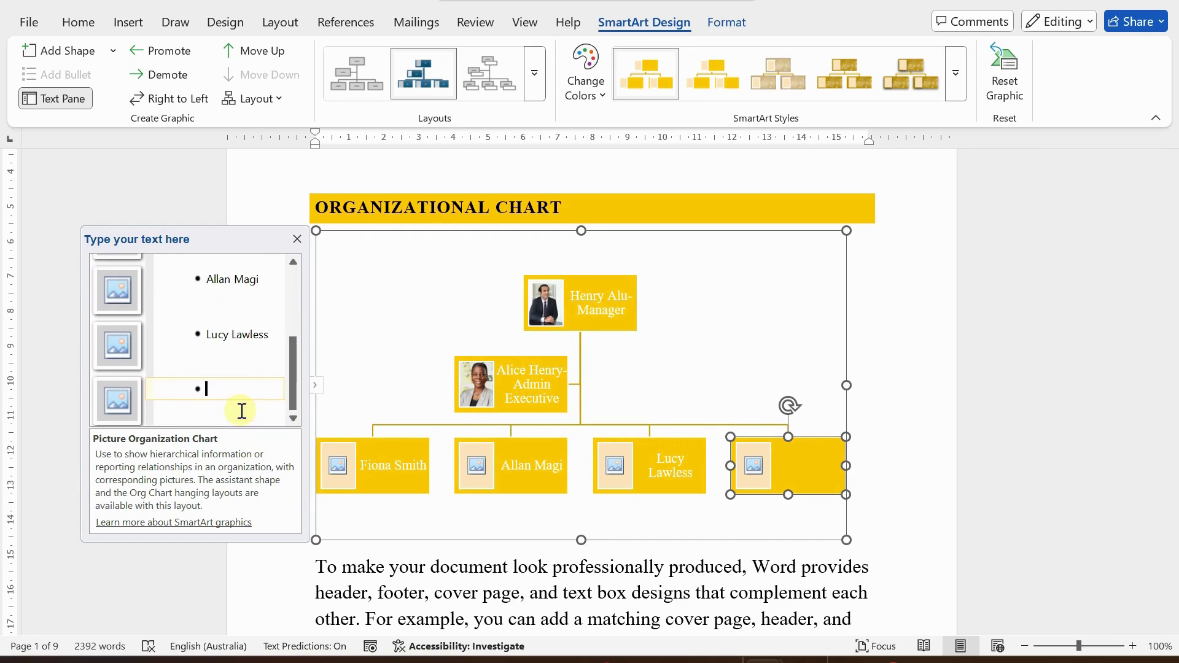
type("Rose Mala")
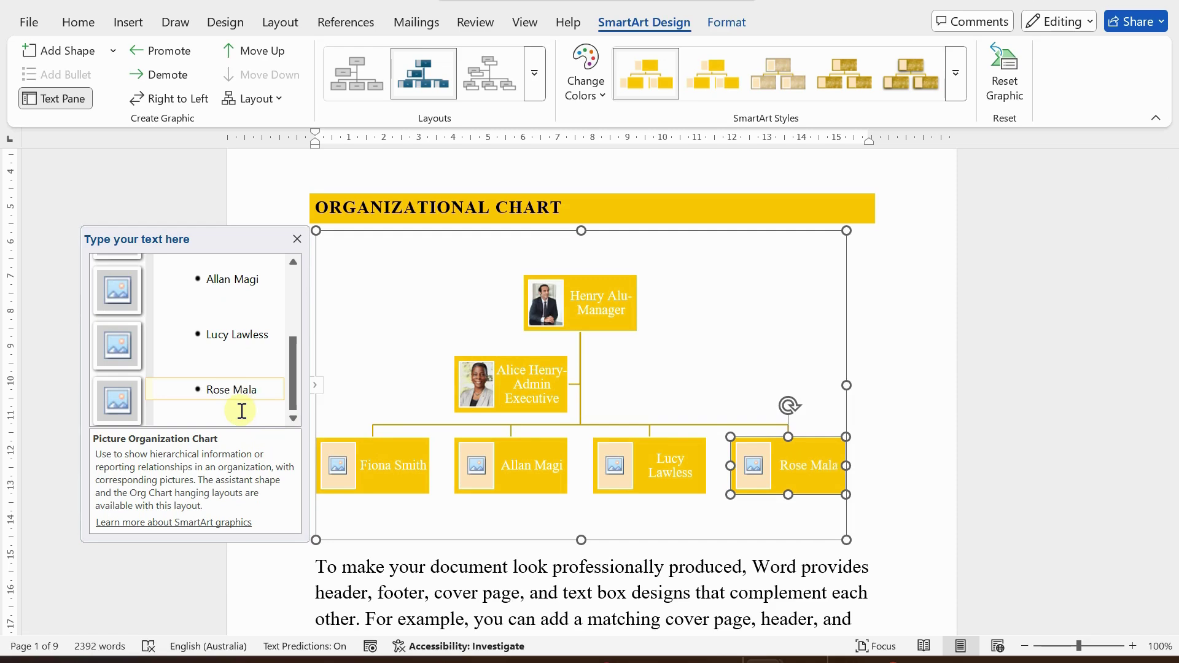
left_click(296, 239)
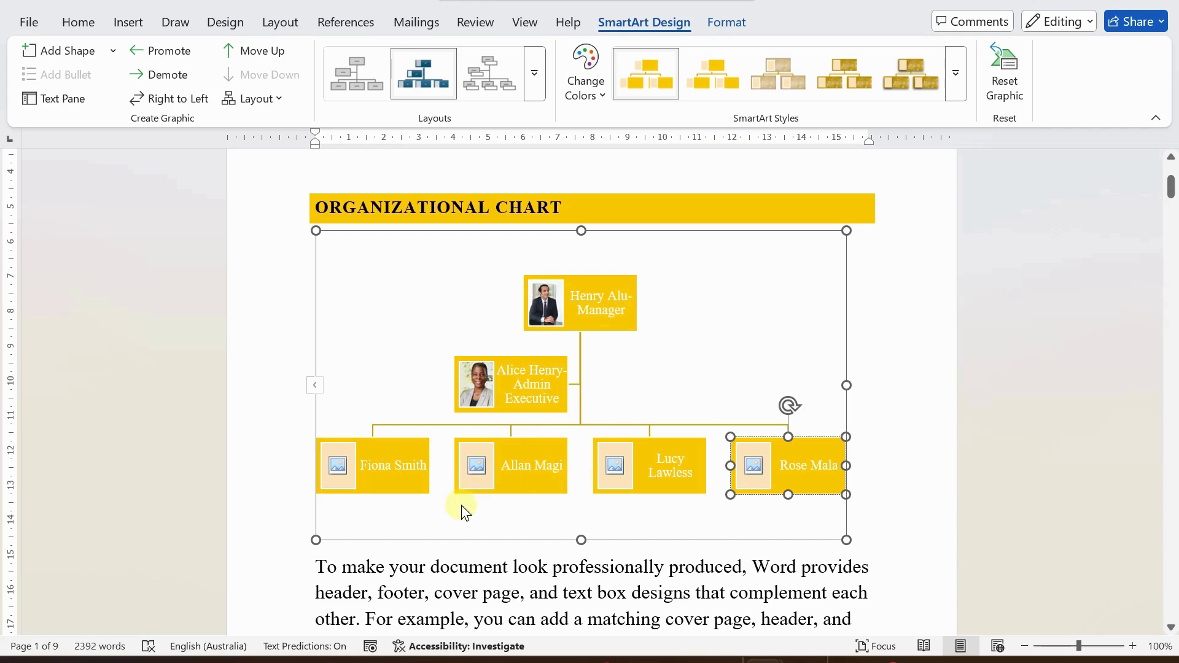
- Select the whole organization chart and set its text wrapping to Tight
left_click(313, 326)
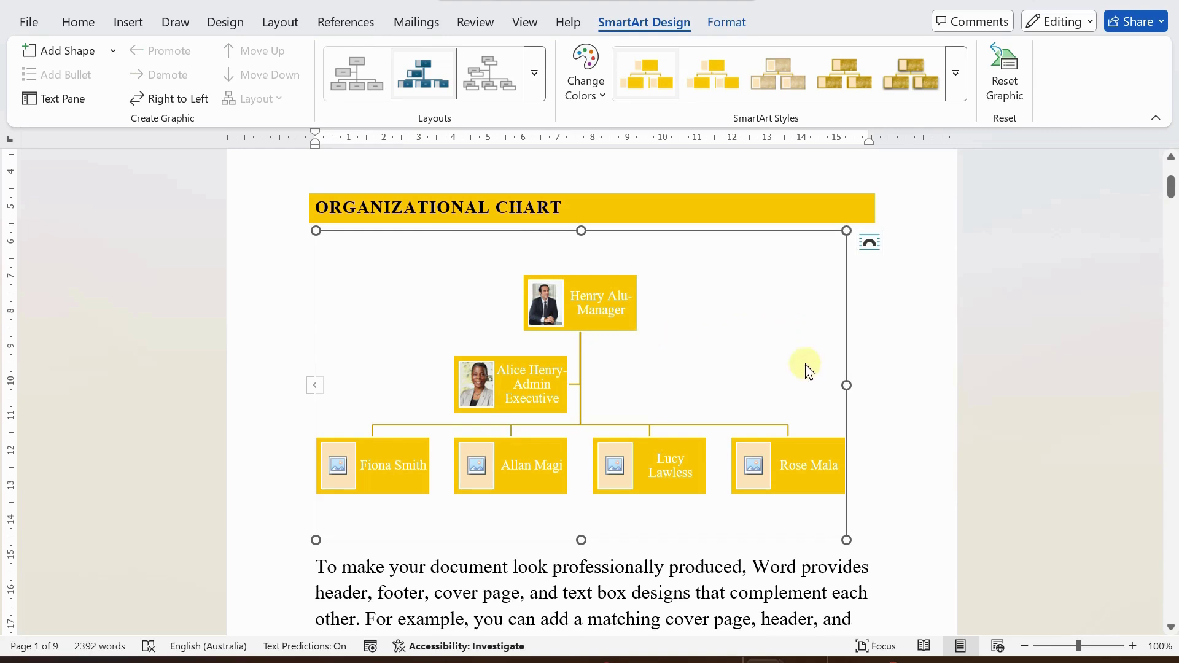
left_click(871, 242)
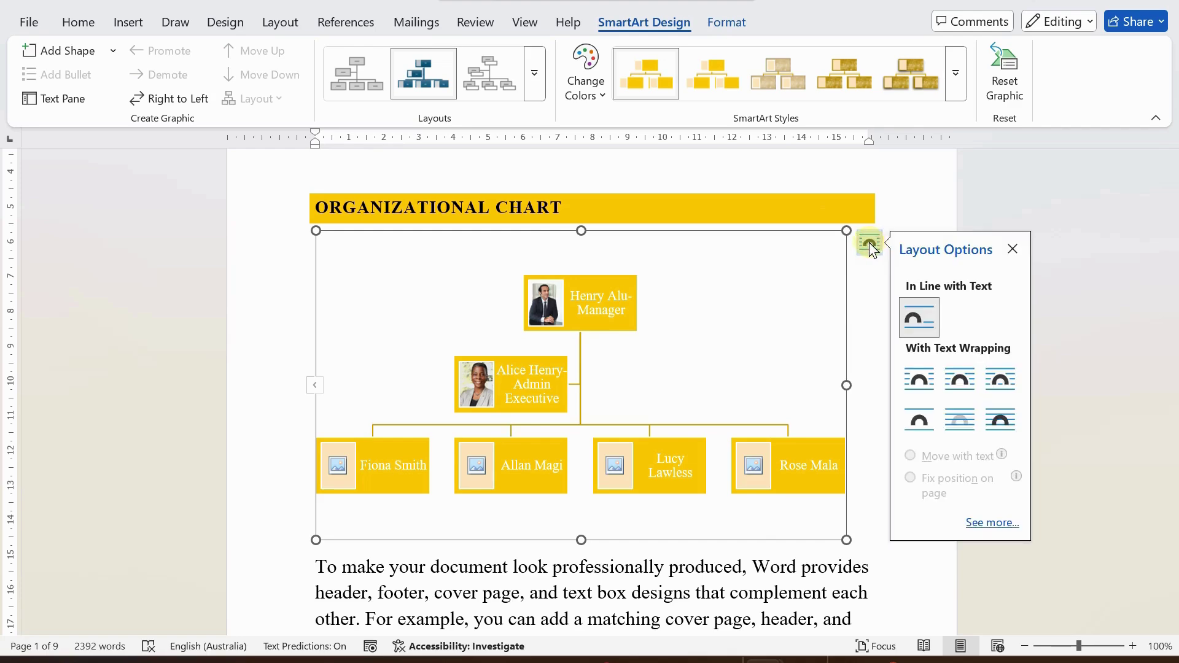
left_click(951, 376)
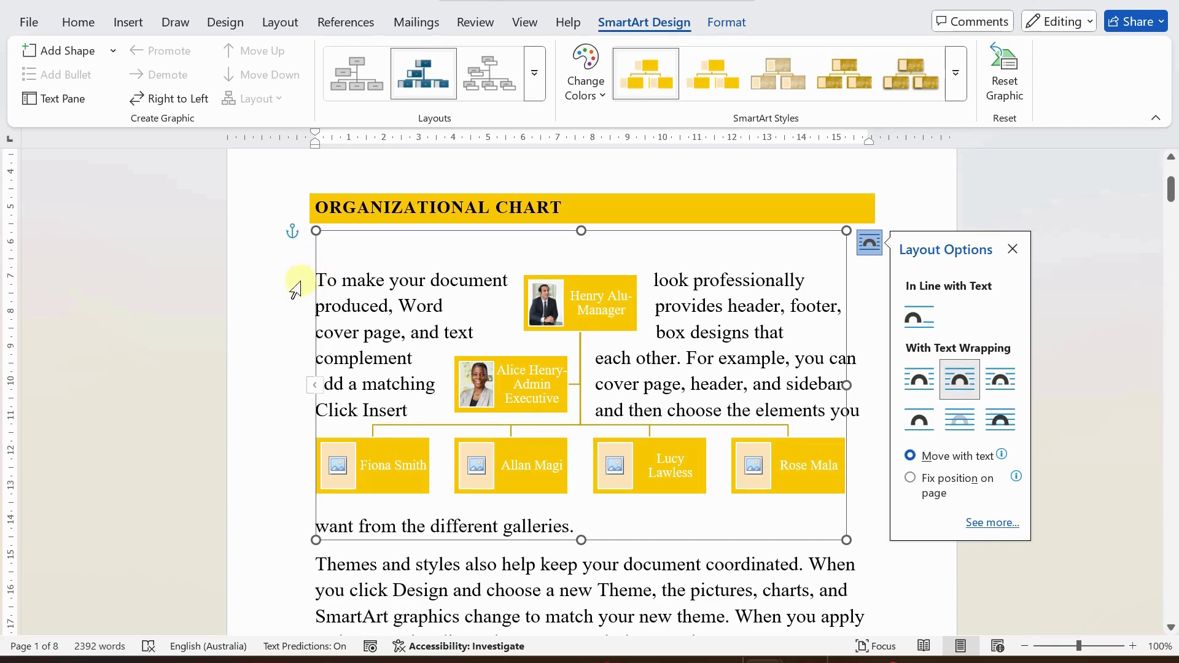
- Insert empty lines before the "To make your document look" paragraph to move its text below the organization chart
left_click(311, 276)
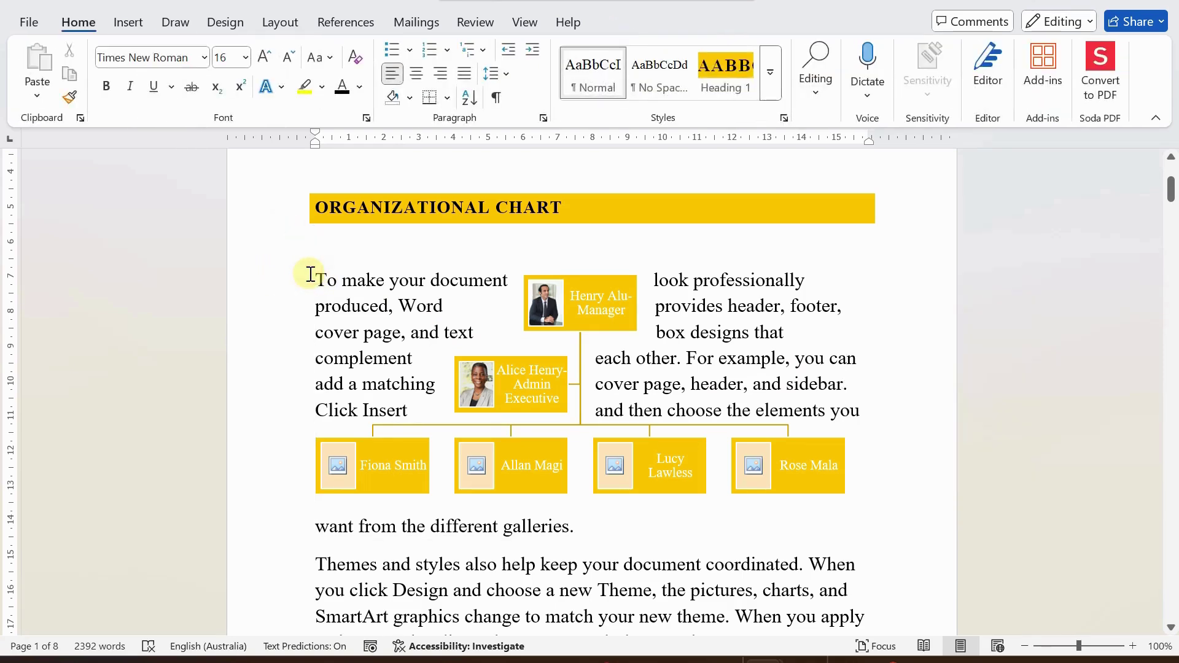
key("Return")
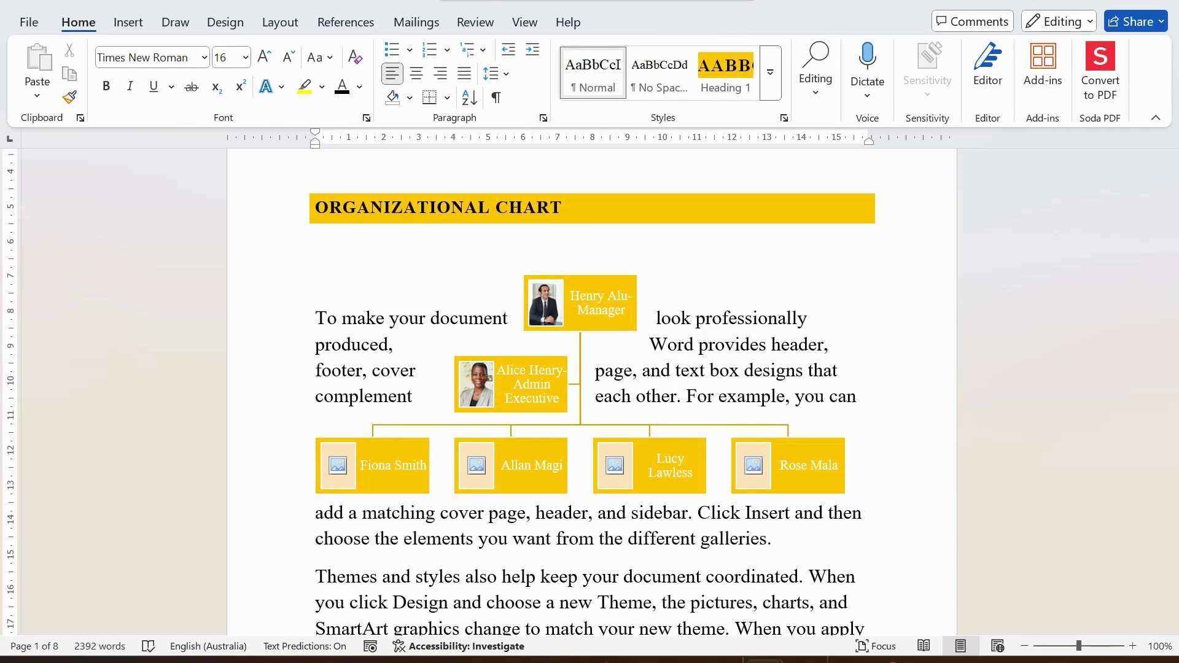
key("Return")
key("Return")
key("Return")
key("Return")
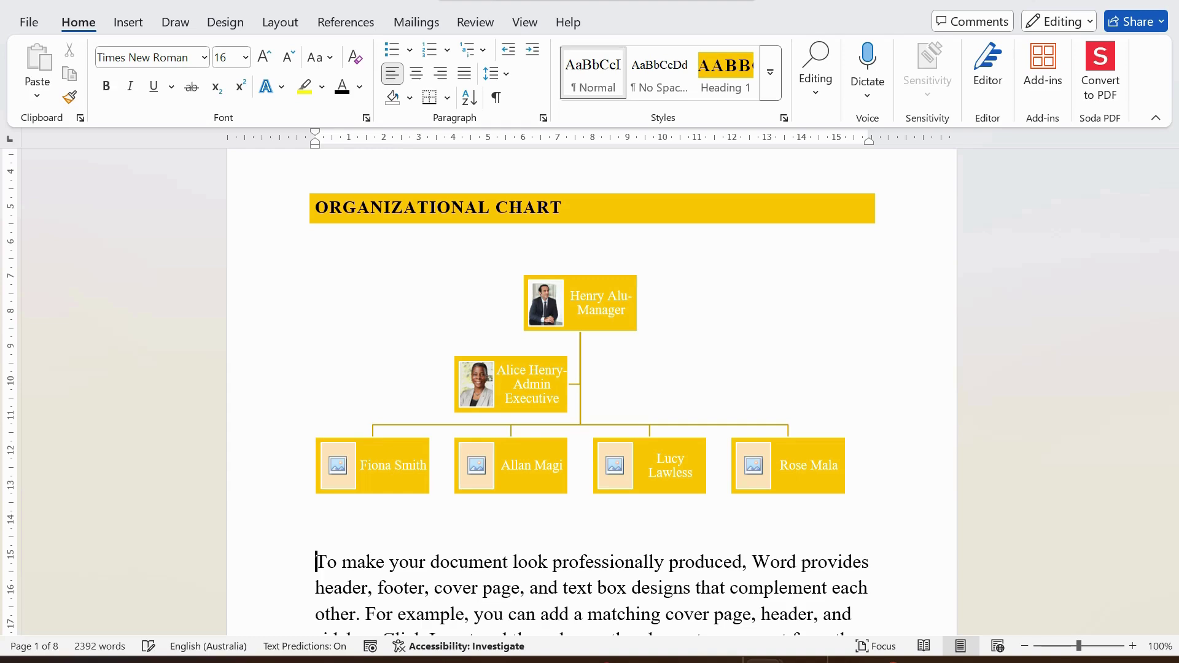
scroll(311, 424, "down", 1)
scroll(333, 433, "up", 1)
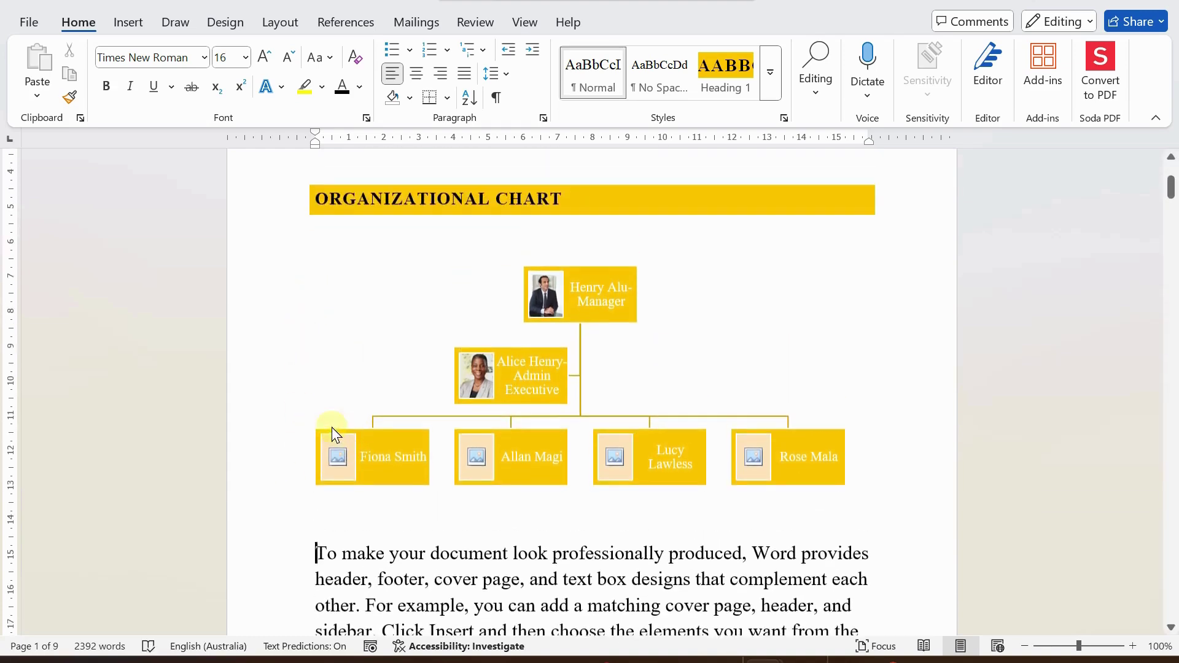
- Add the caption "Figure 1-Company Organizational chart" on the empty line directly below the organization chart
scroll(332, 430, "down", 1)
left_click(341, 450)
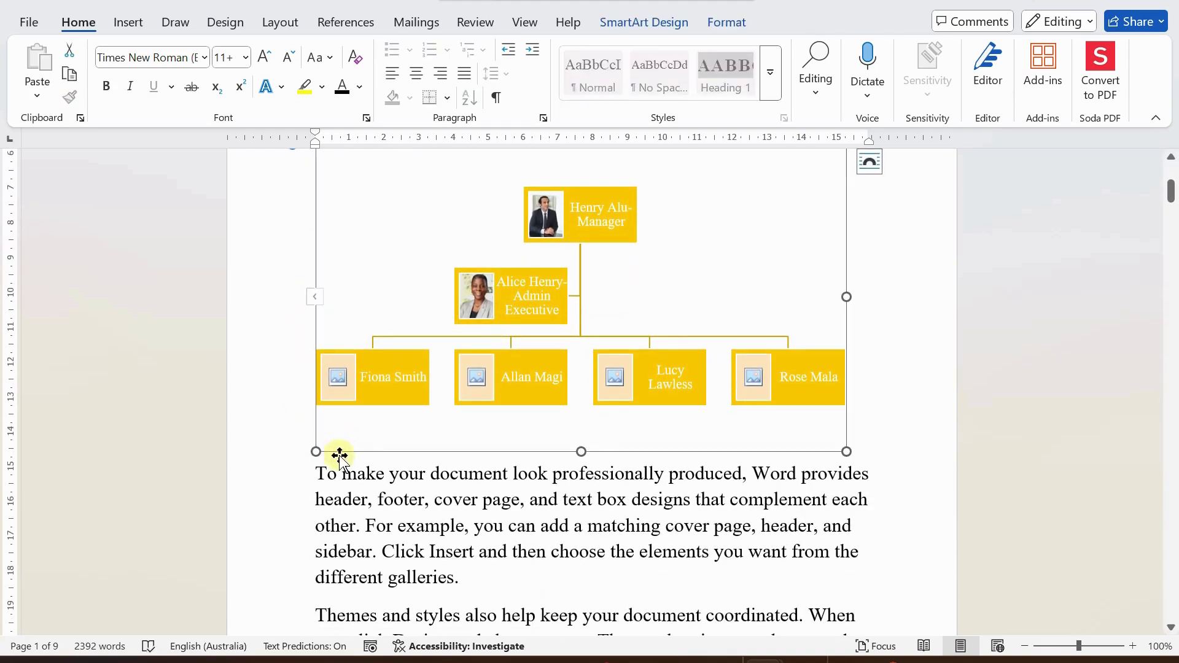
left_click(315, 463)
key("Return")
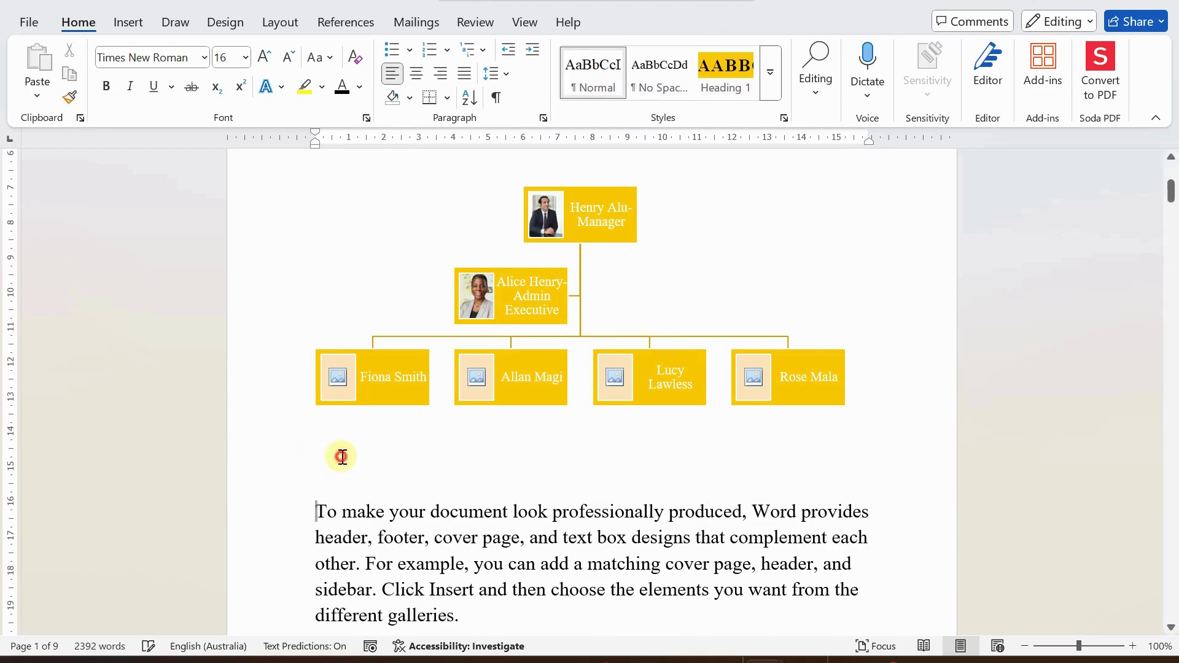
left_click(342, 457)
type("Figure")
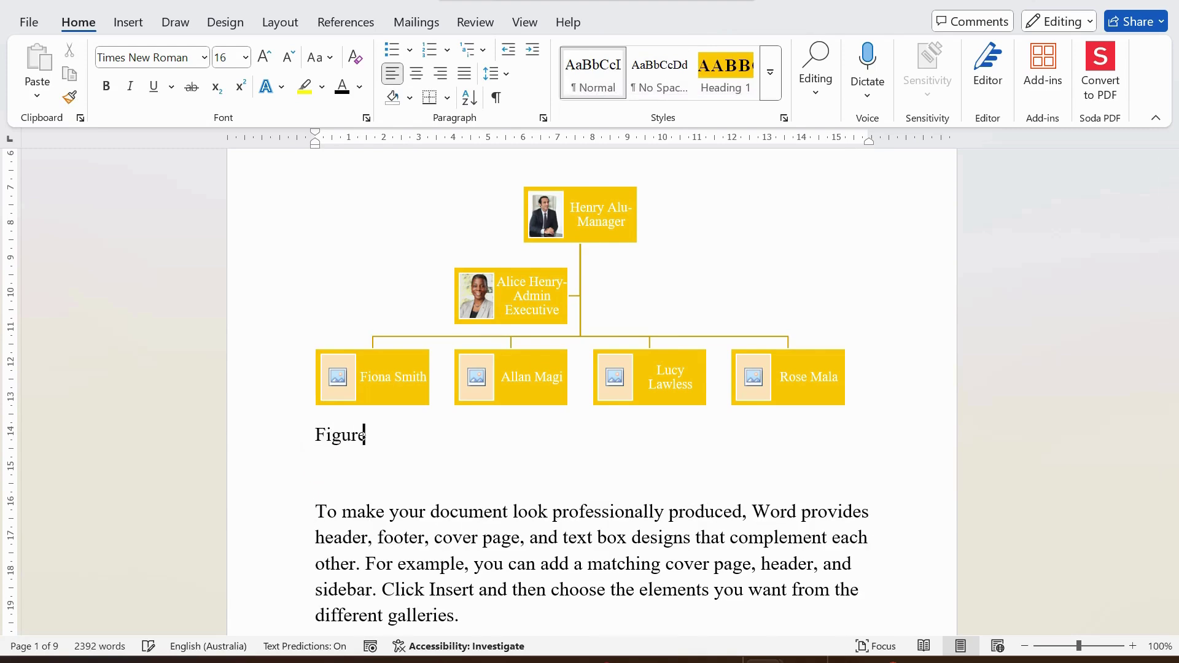
type(" 1-Company Organizational chart")
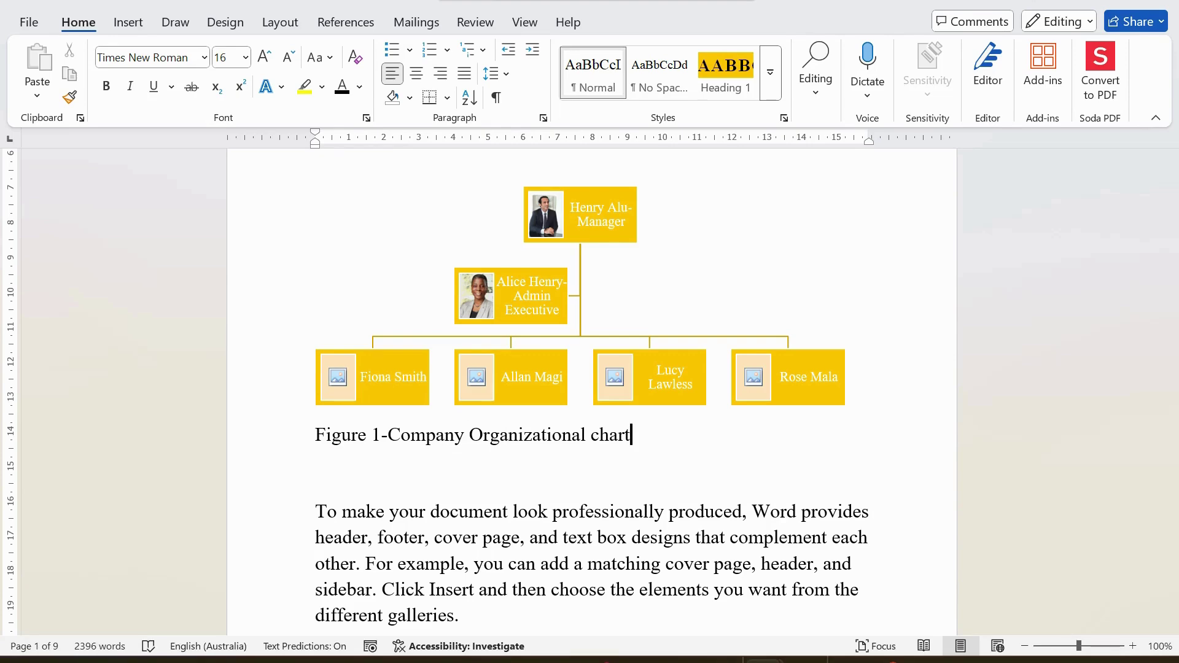
scroll(345, 456, "up", 3)
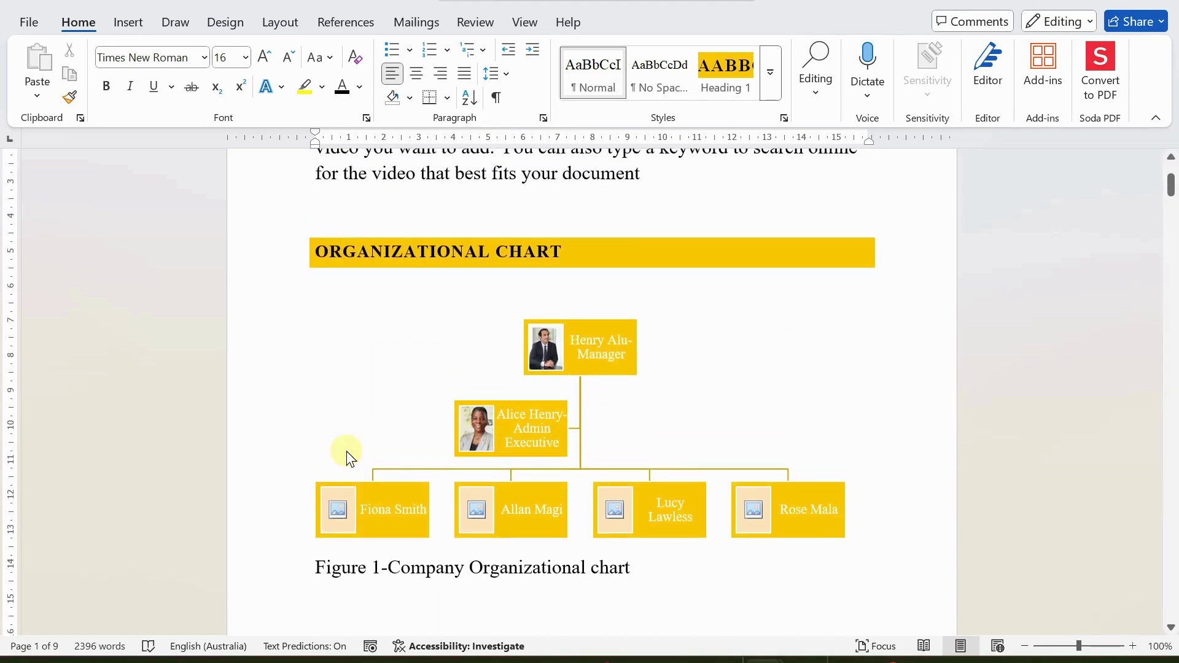
scroll(351, 452, "down", 2)
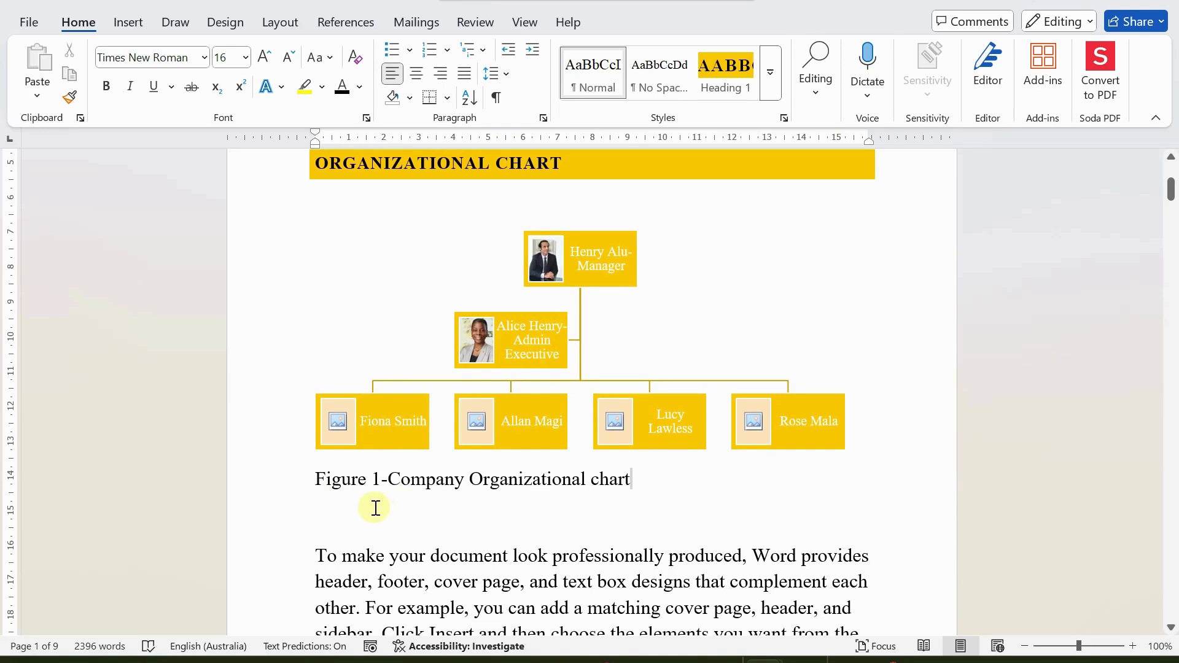
left_click(366, 316)
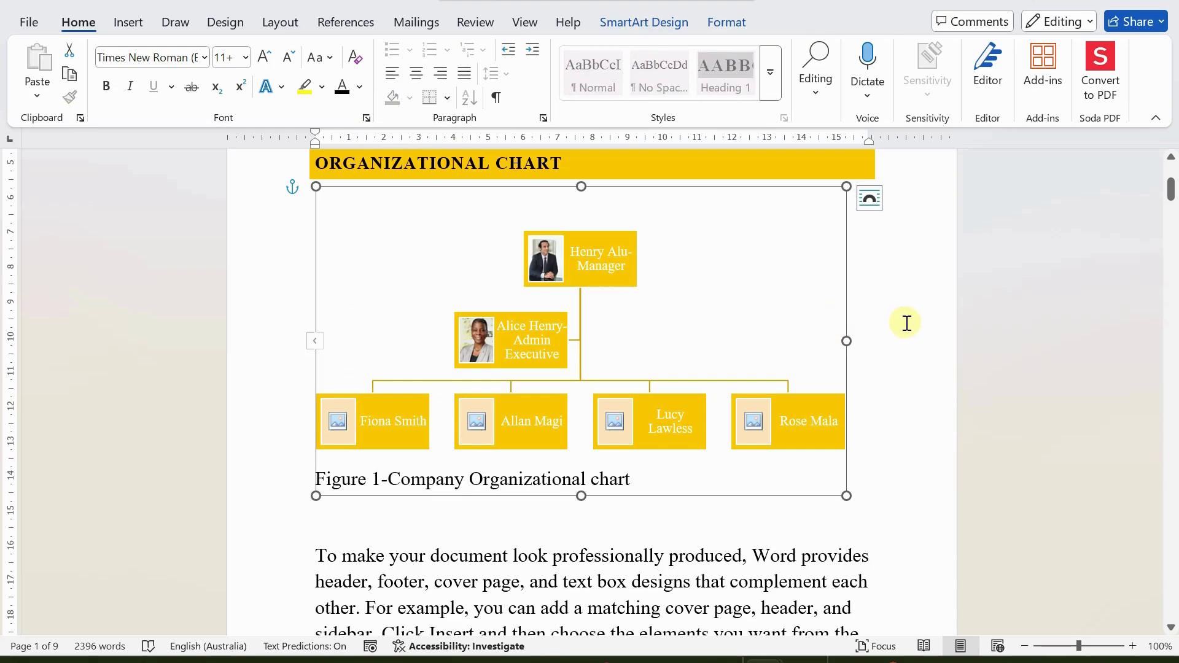
left_click(375, 520)
- Insert a new line reading "Employee Promotional Steps" after the "Video provides a powerful way" paragraph on page 2
scroll(375, 522, "down", 10)
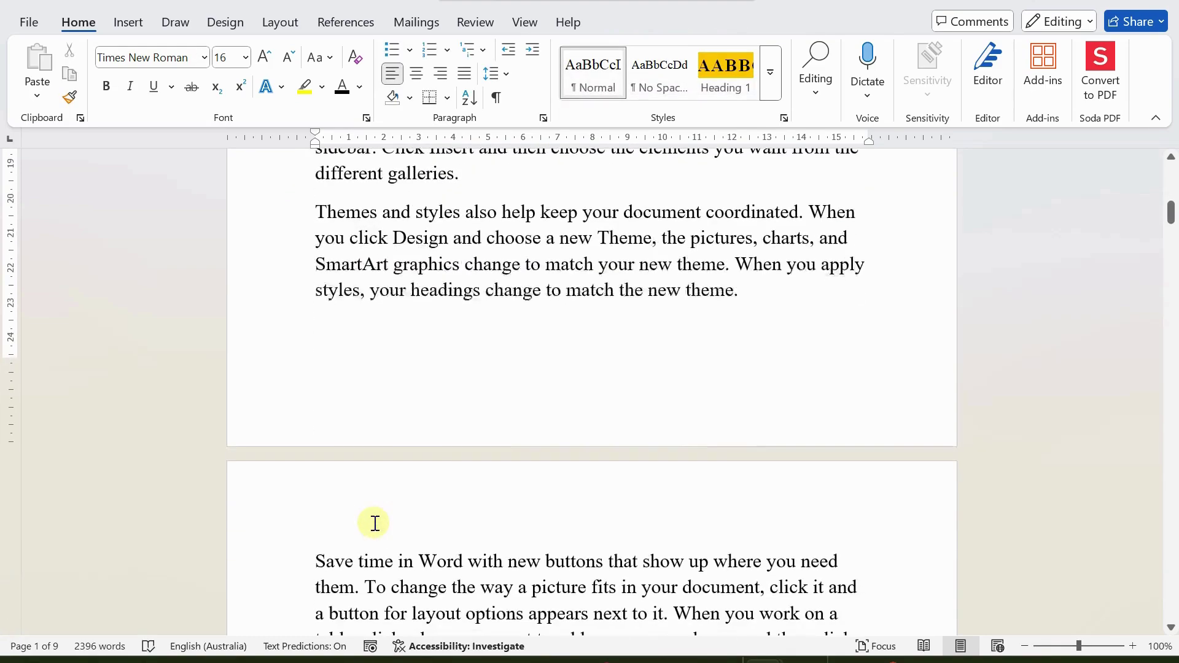
scroll(375, 523, "down", 13)
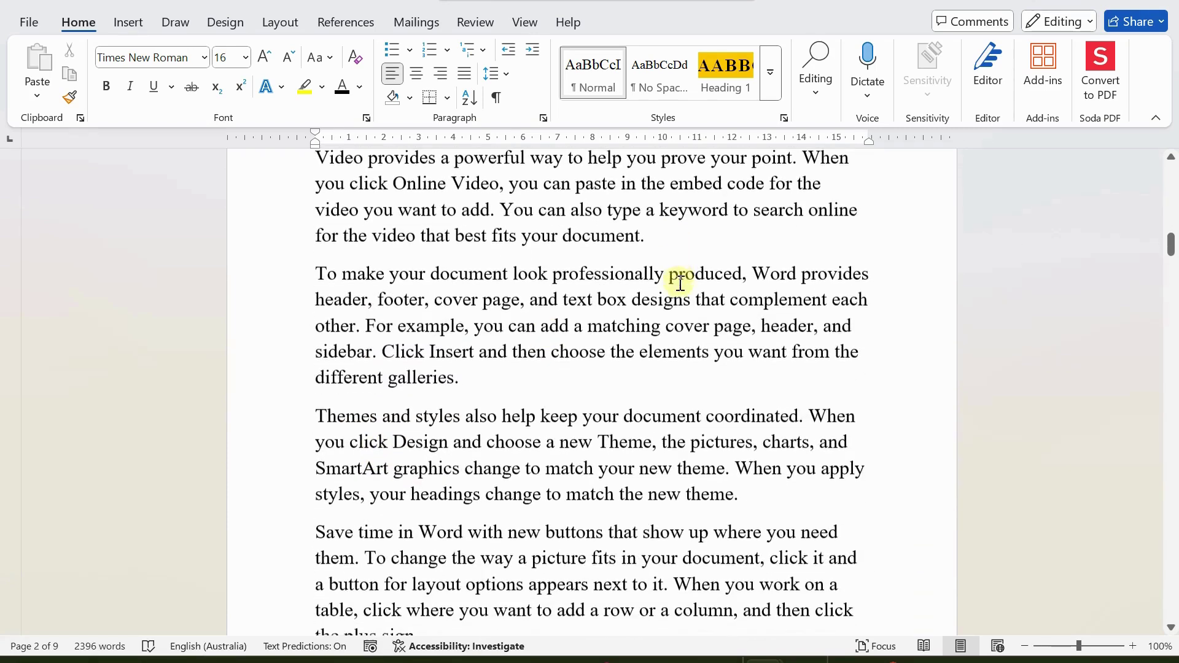
left_click(679, 238)
key("Return")
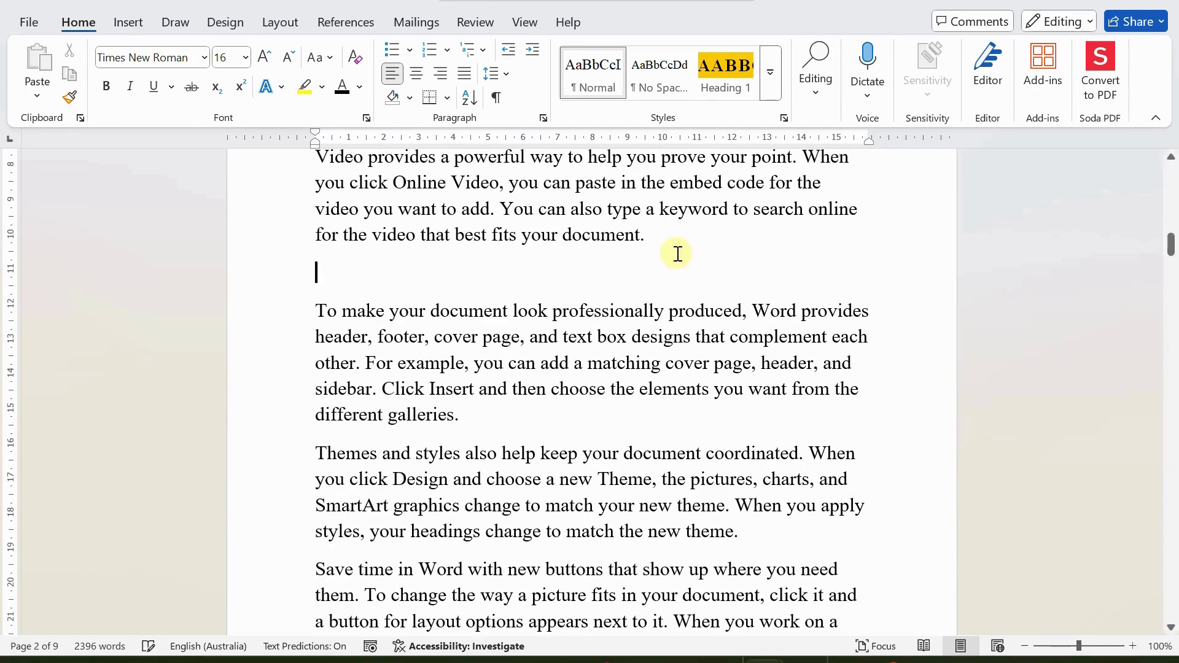
scroll(678, 254, "up", 4)
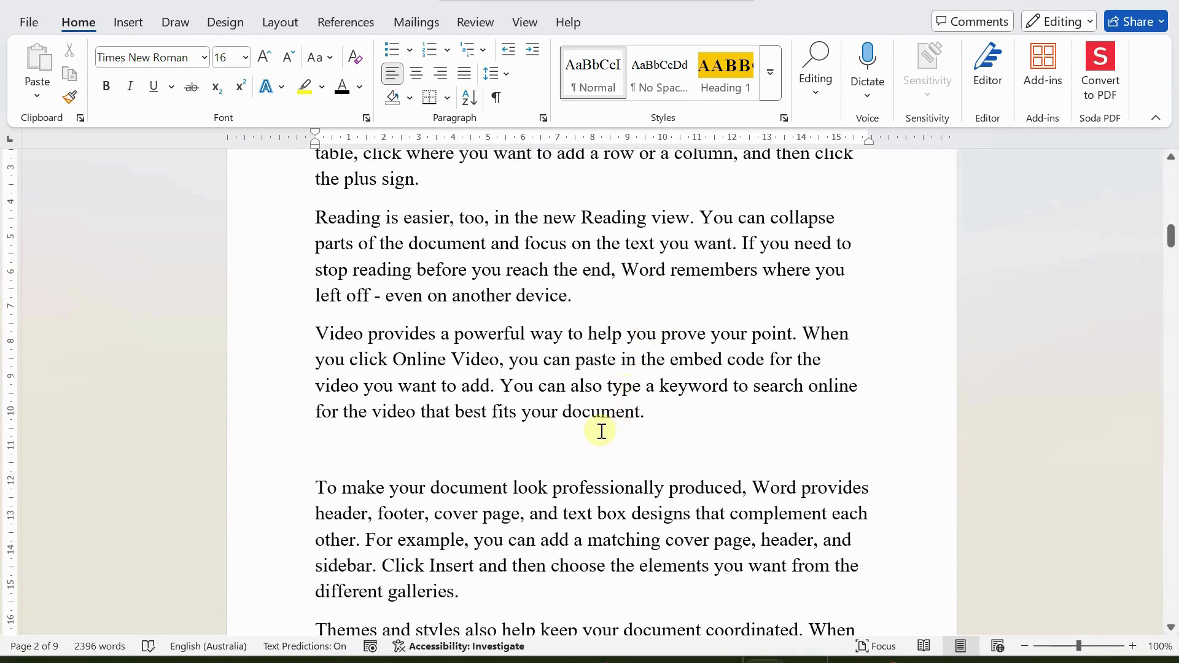
type("Employee P")
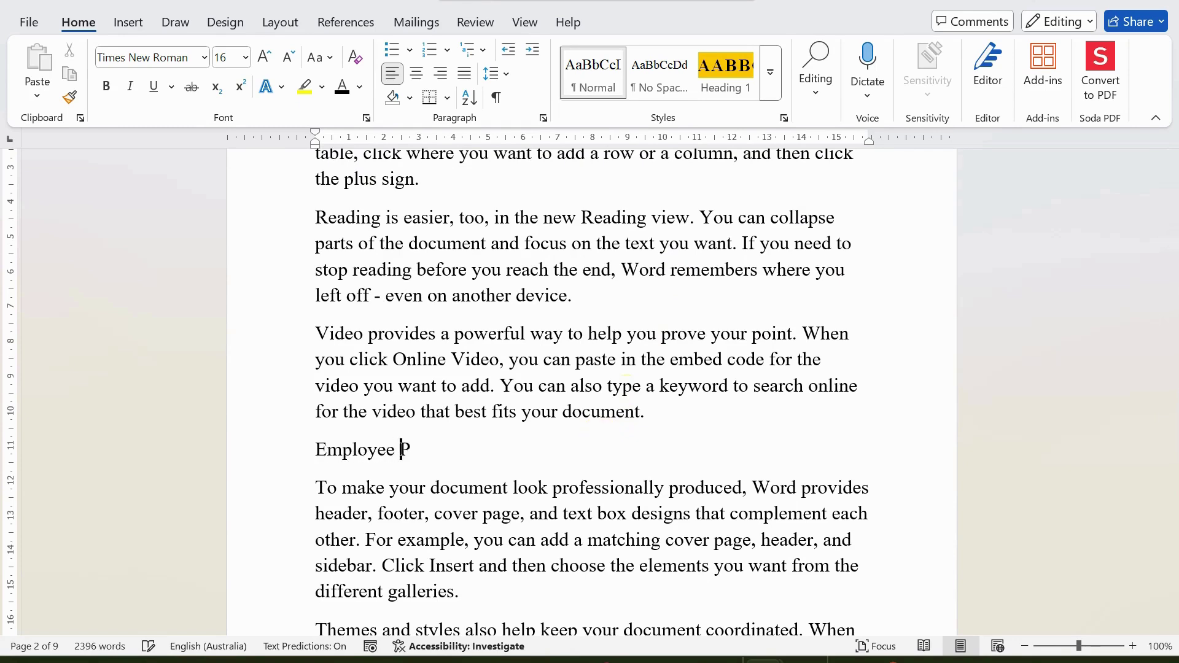
type("romotional Step")
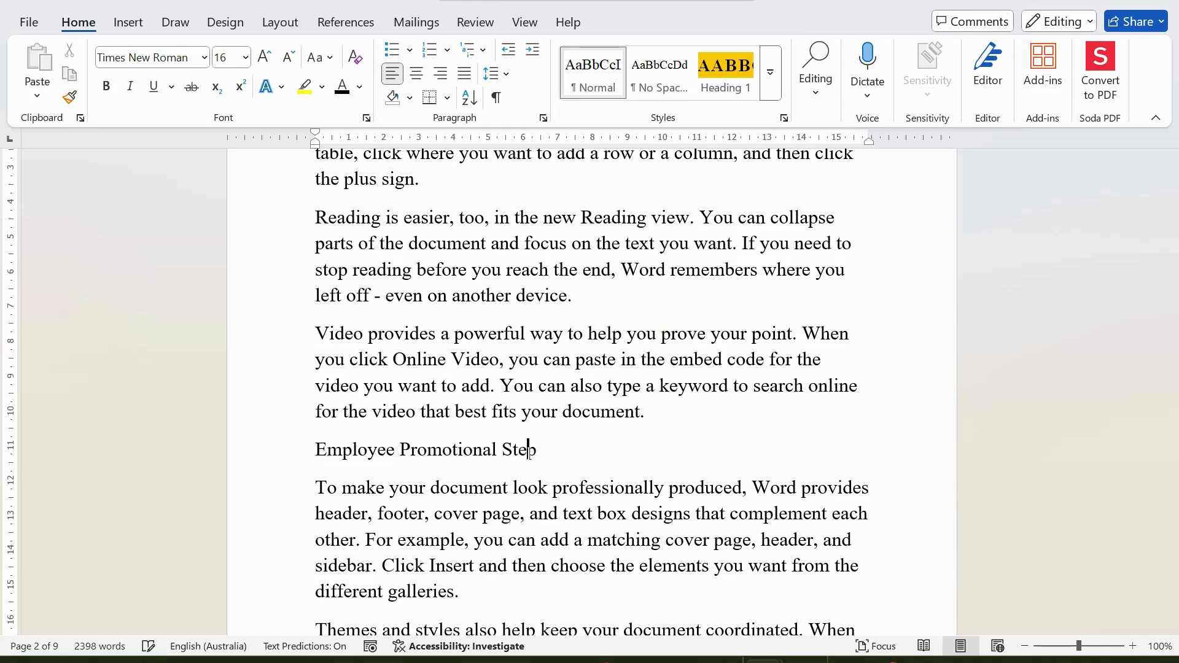
type("s")
key("Return")
key("BackSpace")
- Apply the Heading 1 style to the "Employee Promotional Steps" line and add an empty line below it
left_click_drag(309, 451, 547, 452)
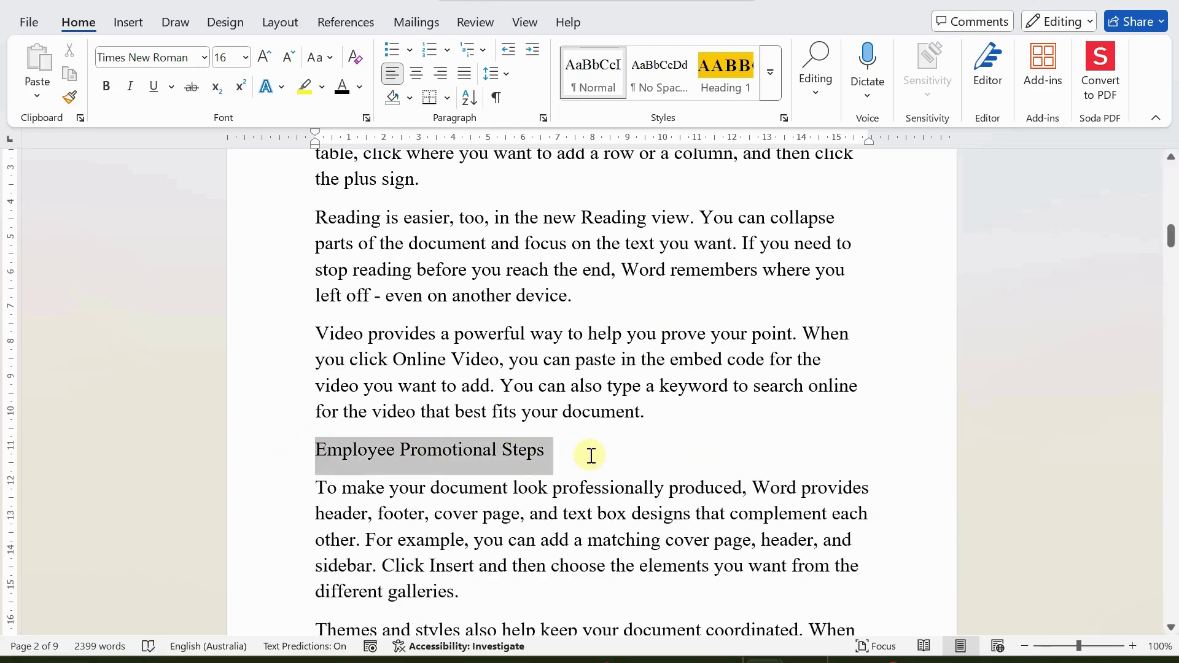
left_click(724, 76)
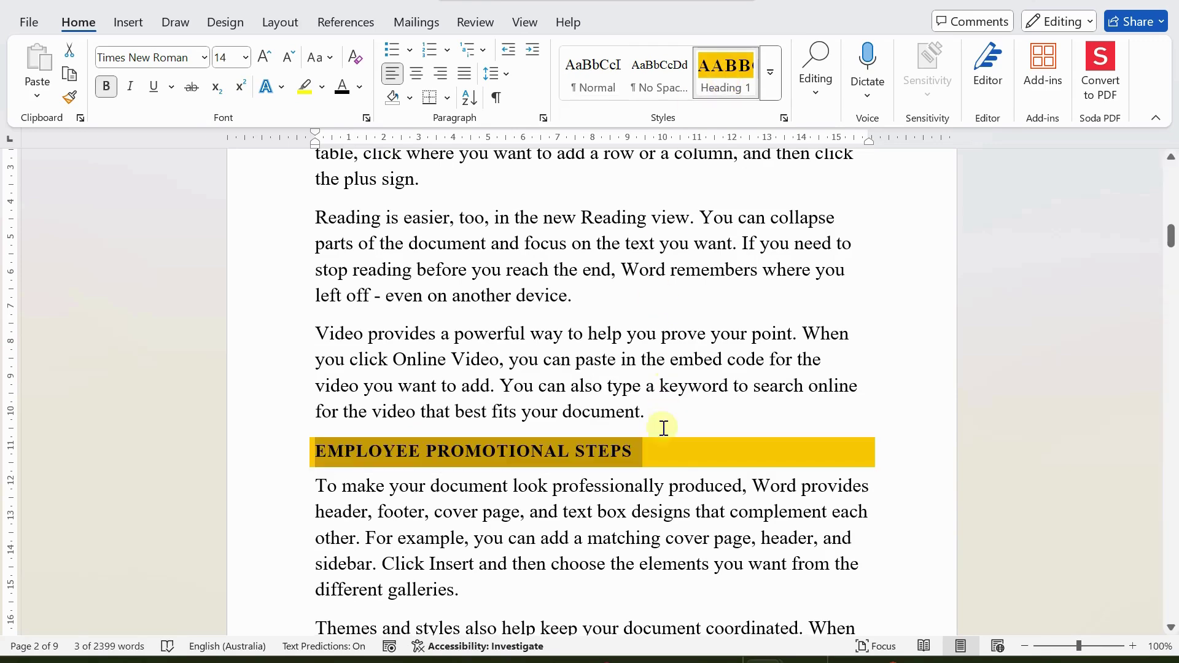
left_click(651, 454)
key("Return")
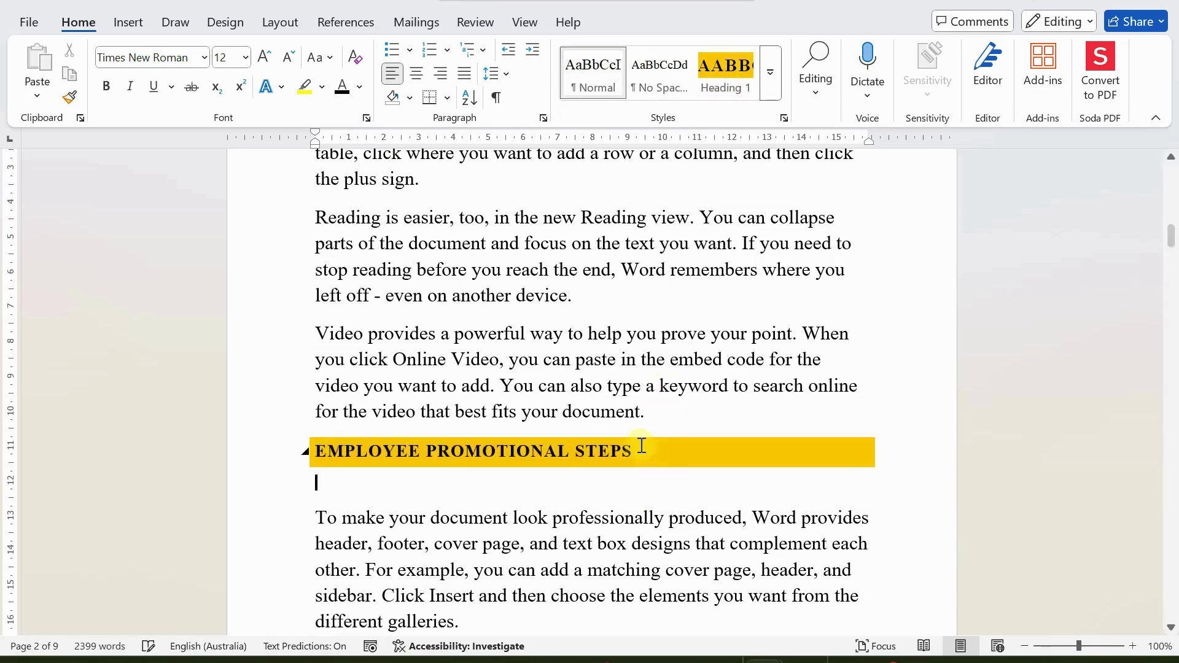
- Insert a Step Up Process SmartArt graphic from the Process category below the Employee Promotional Steps heading
left_click(124, 25)
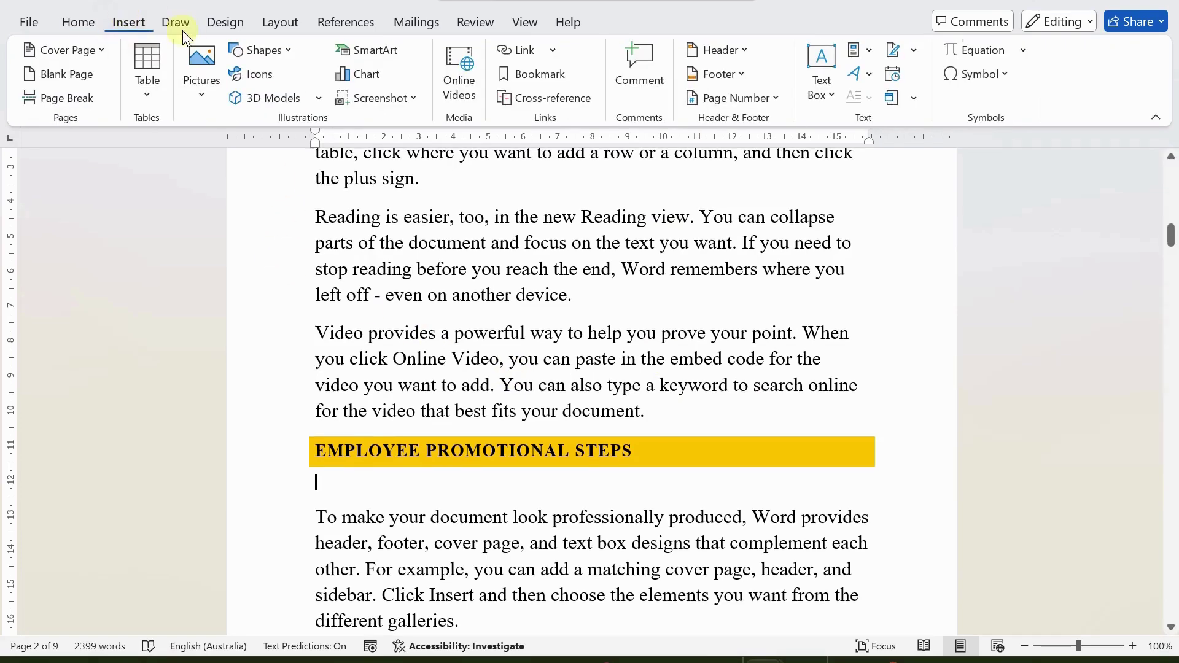
left_click(360, 52)
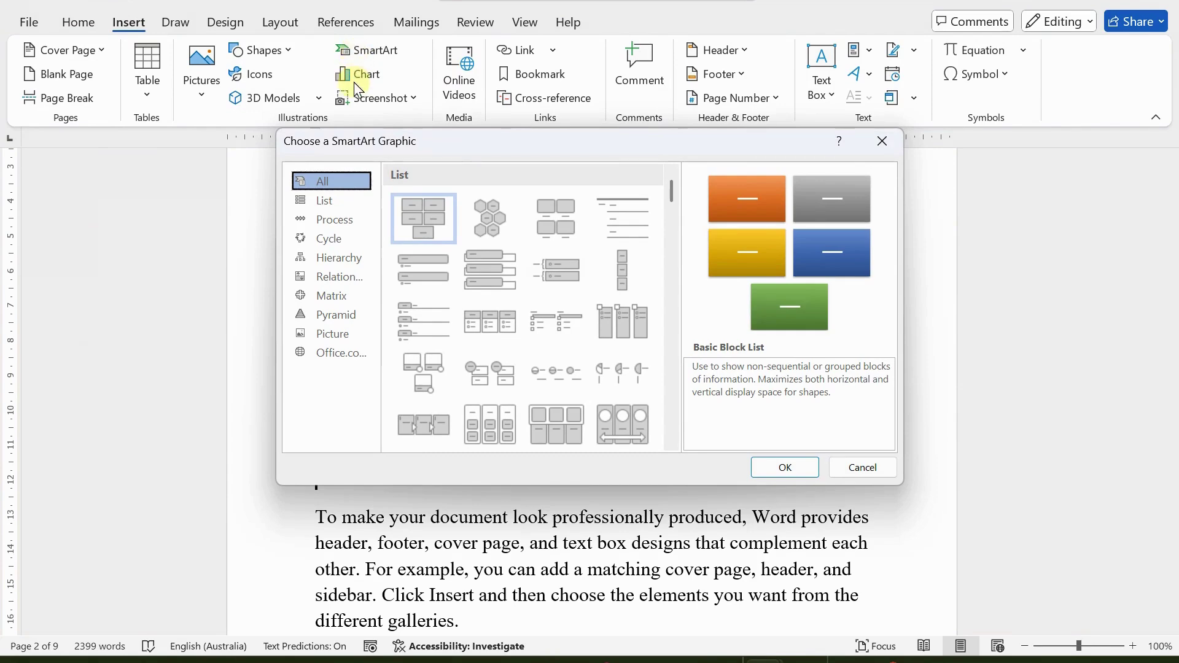
left_click(336, 216)
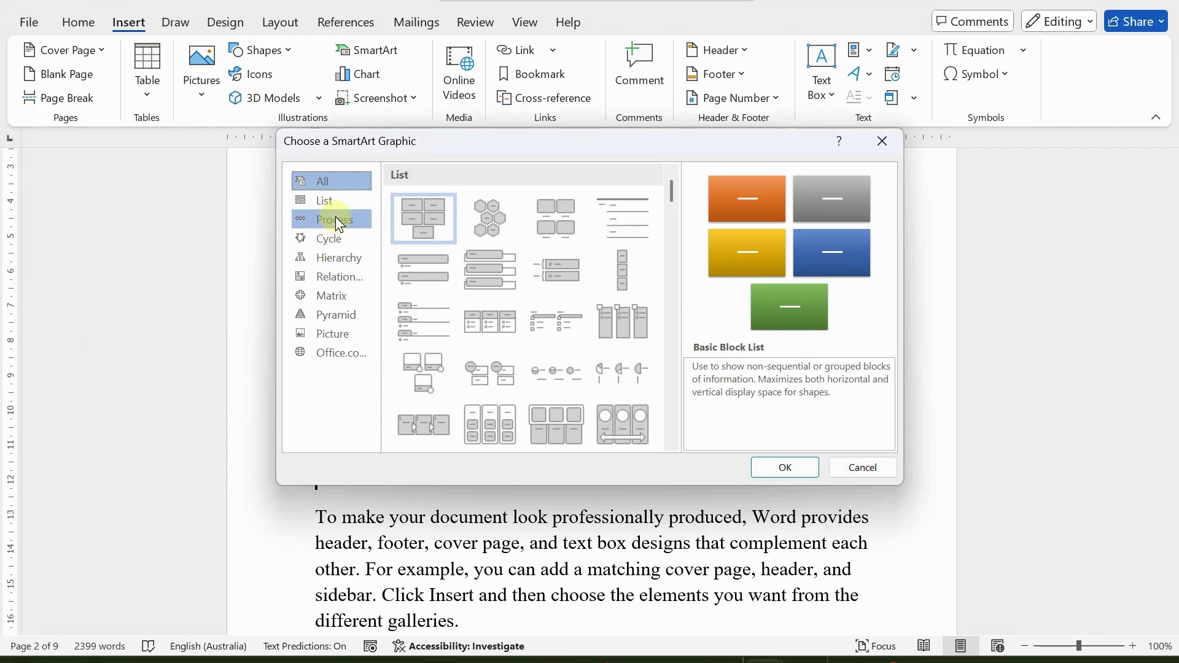
left_click(500, 205)
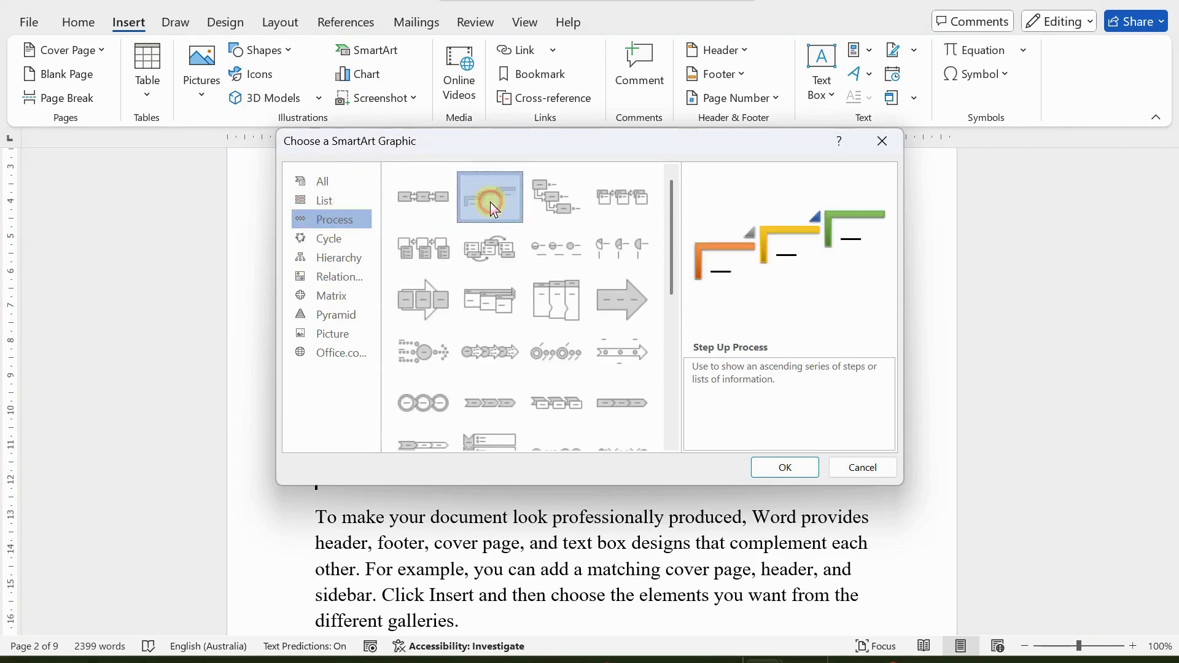
left_click(737, 341)
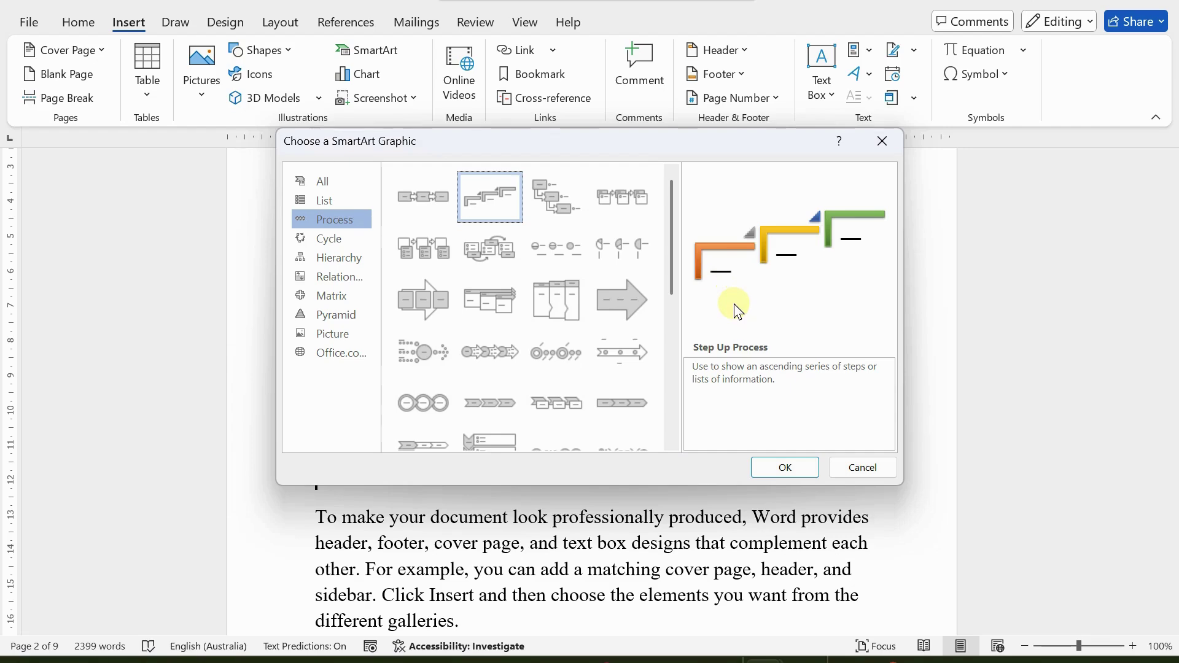
left_click(775, 470)
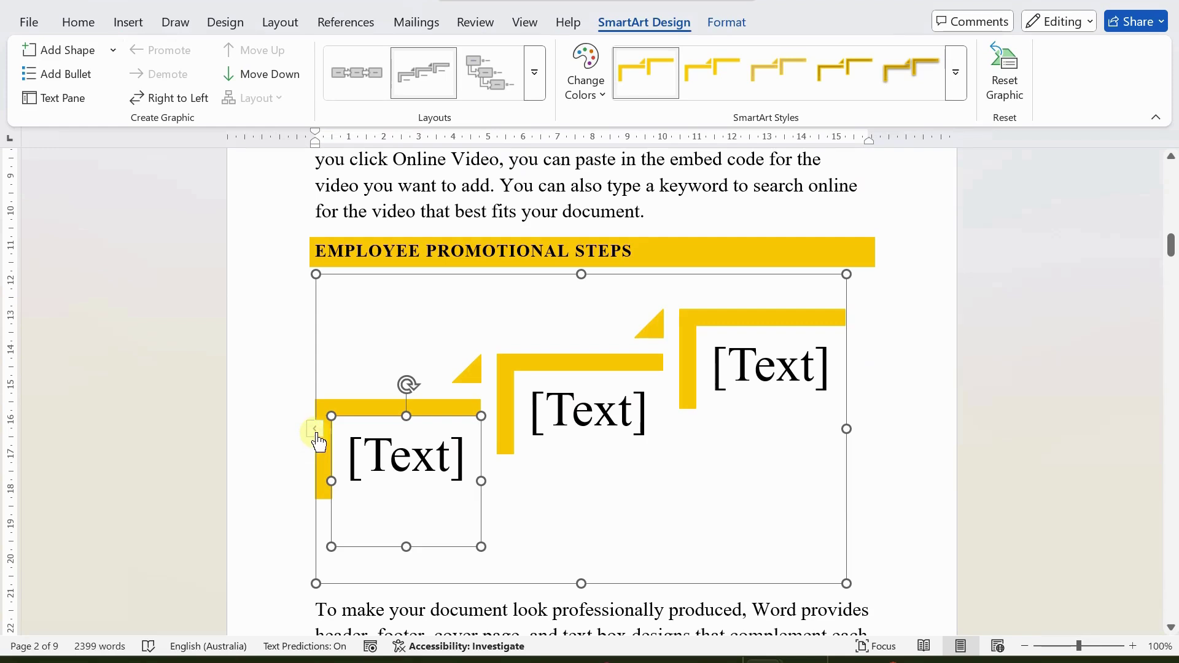
- Open the graphic's text pane and label the first two steps "Employee" and "Supervisory"
left_click(315, 437)
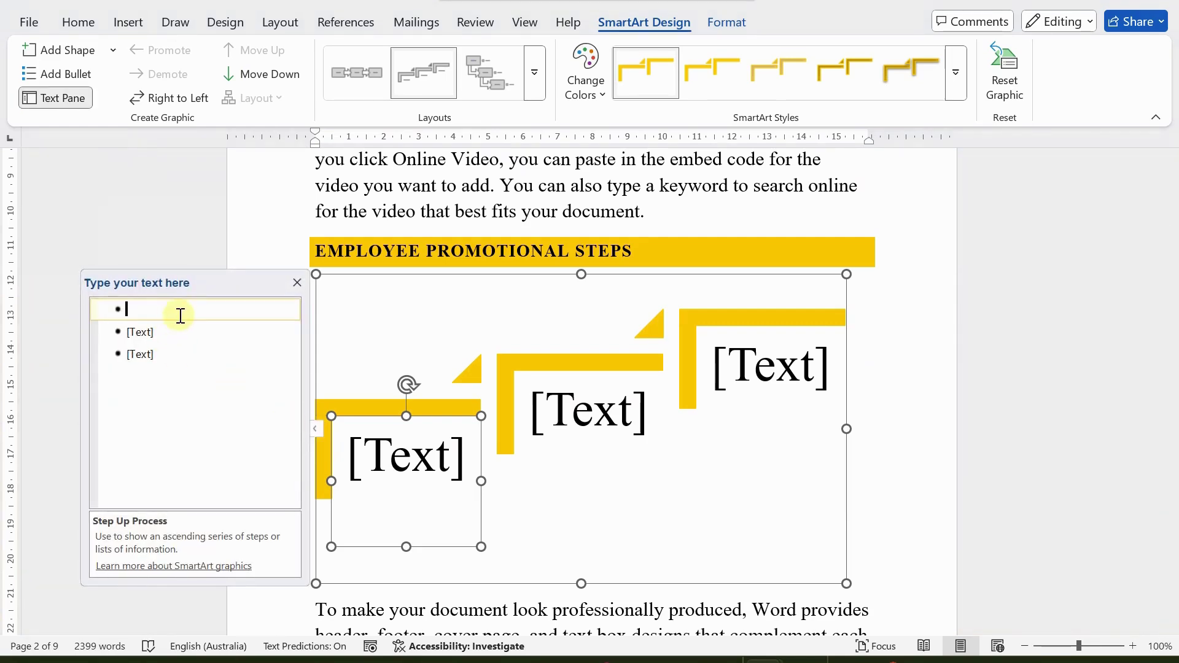
type("E")
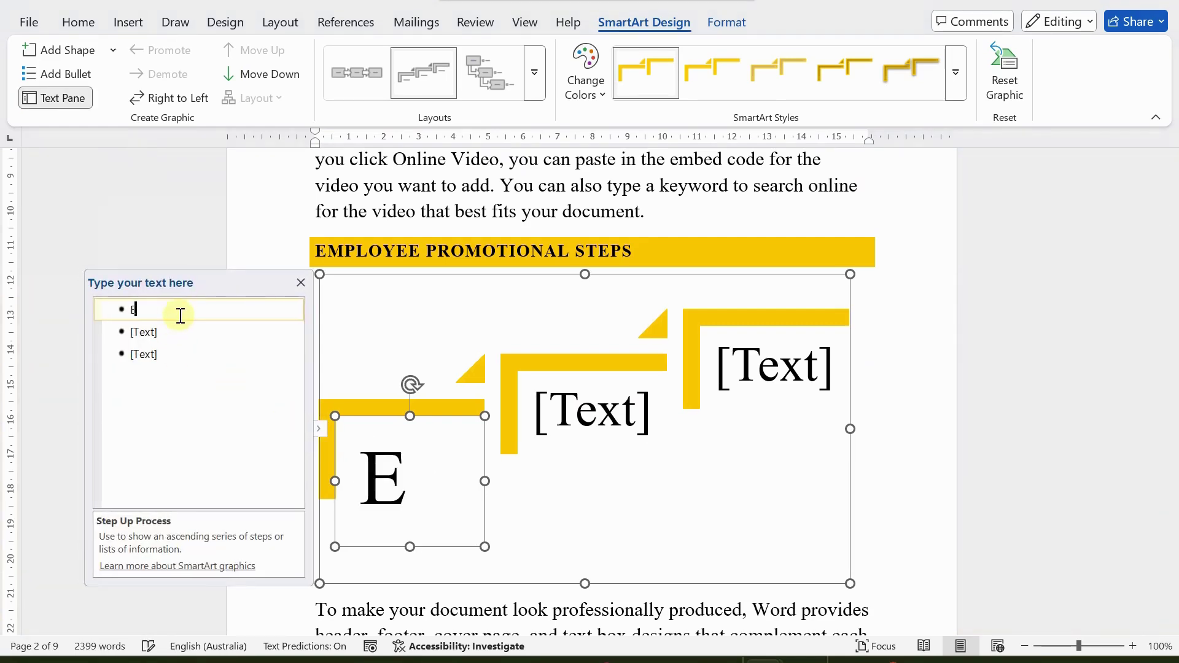
type("mployee")
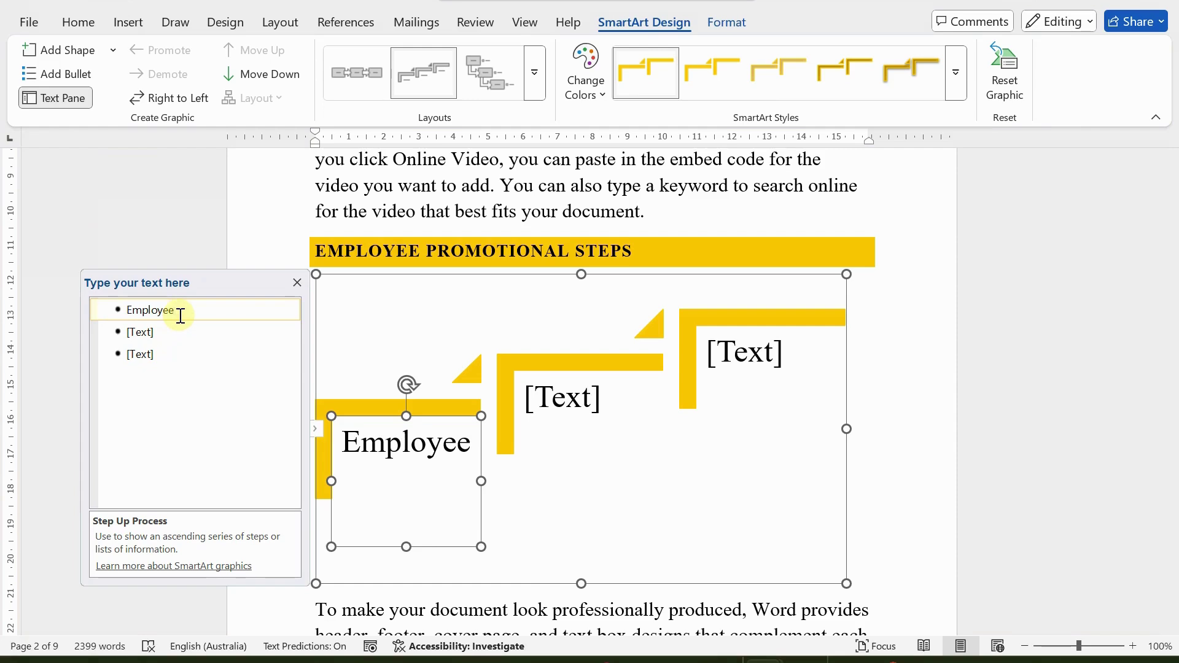
left_click(165, 334)
type("Su")
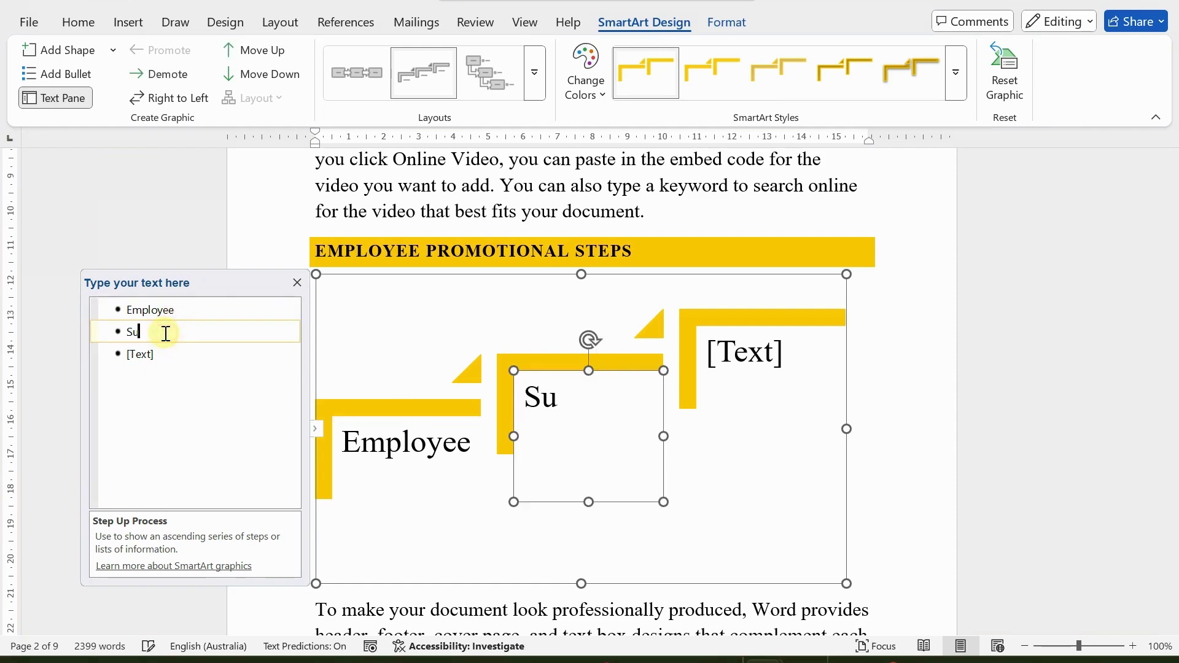
type("perv")
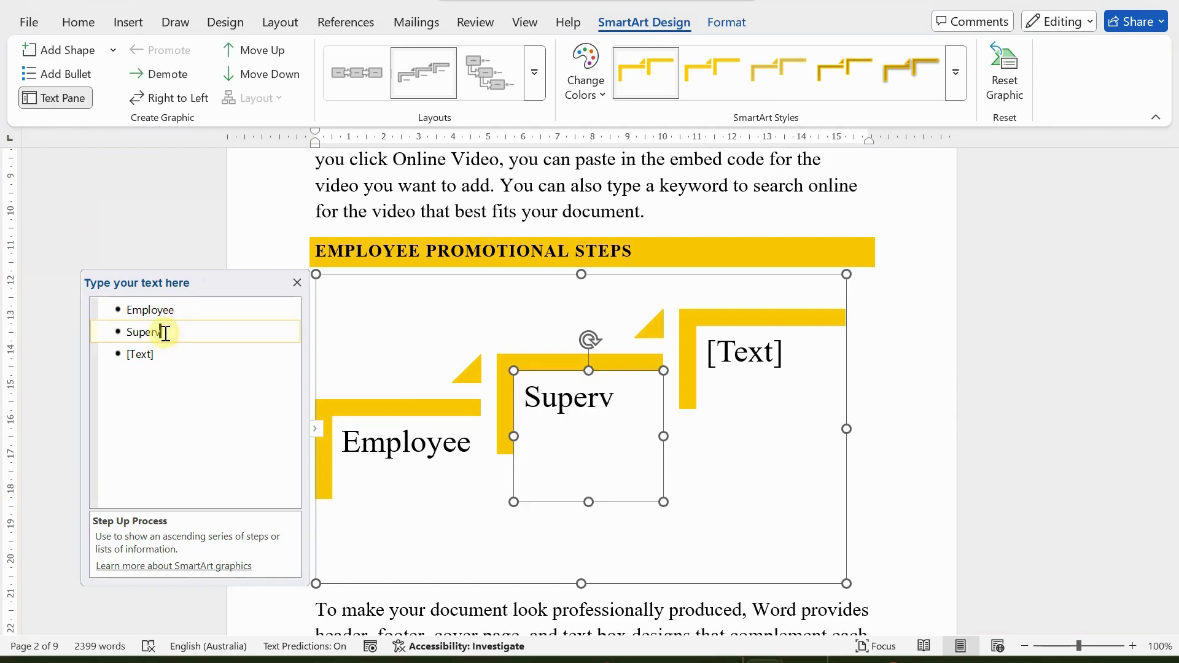
type("isory")
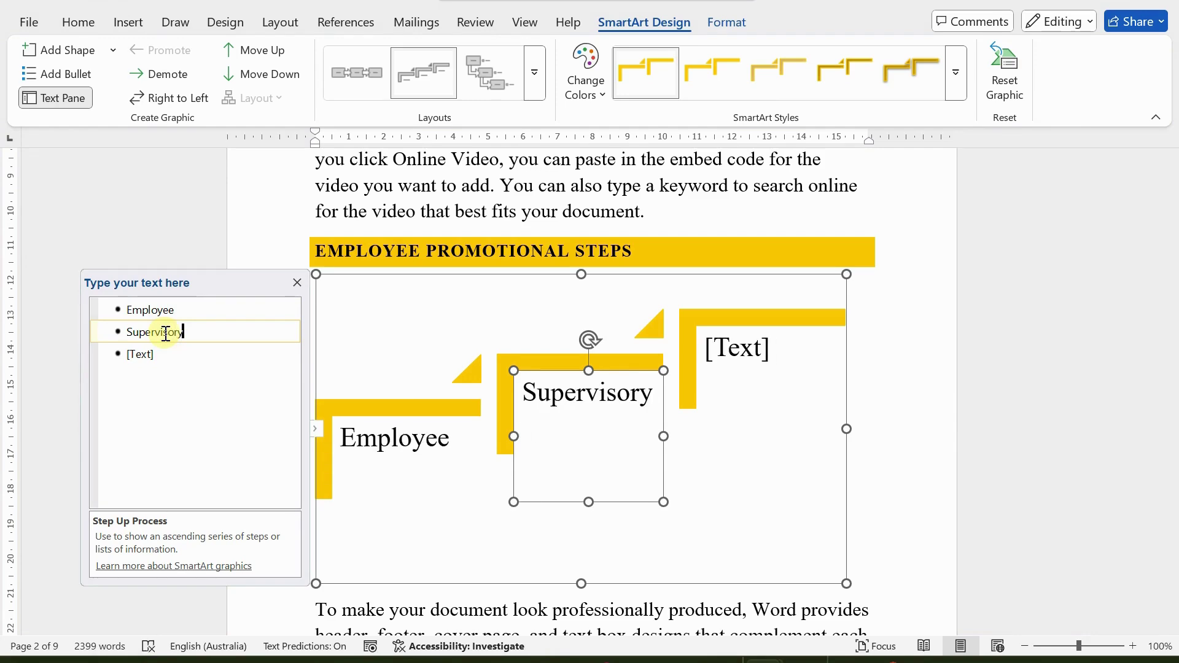
- Label the third step of the promotion graphic "Middle Management"
left_click(167, 361)
type("Mid MA")
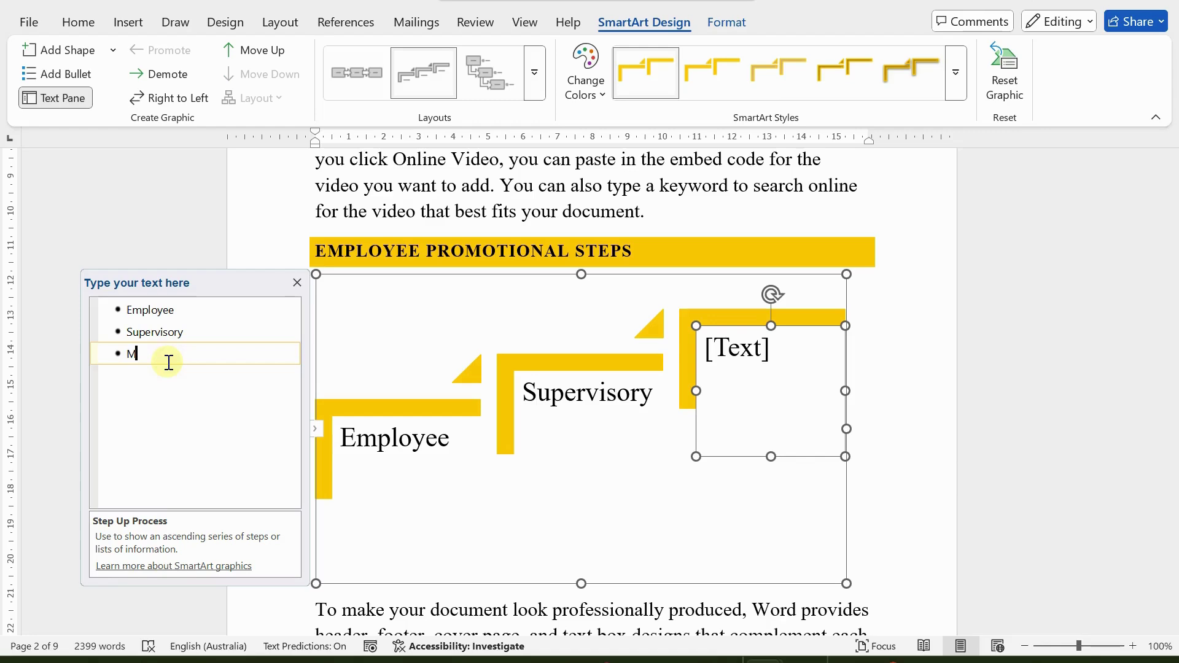
key("BackSpace")
key("BackSpace")
key("BackSpace")
key("BackSpace")
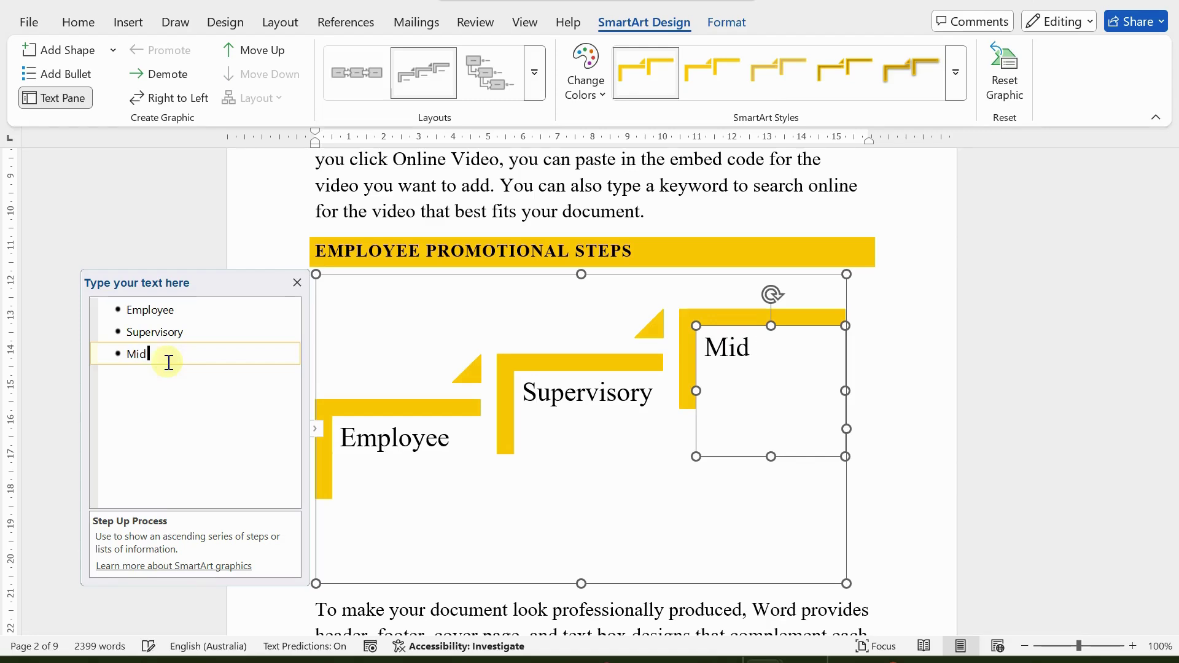
type("D")
key("BackSpace")
type("ddle Management")
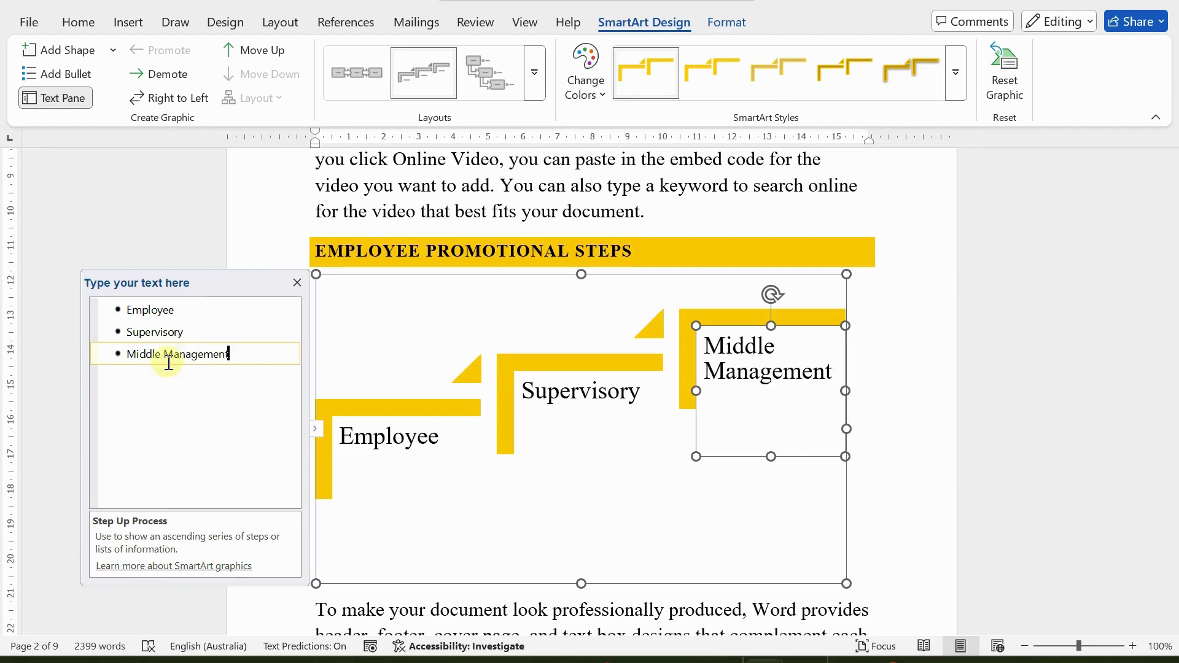
- Add a fourth and a fifth step to the promotion graphic, labelled "Senior Management" and "Executive Management"
key("Return")
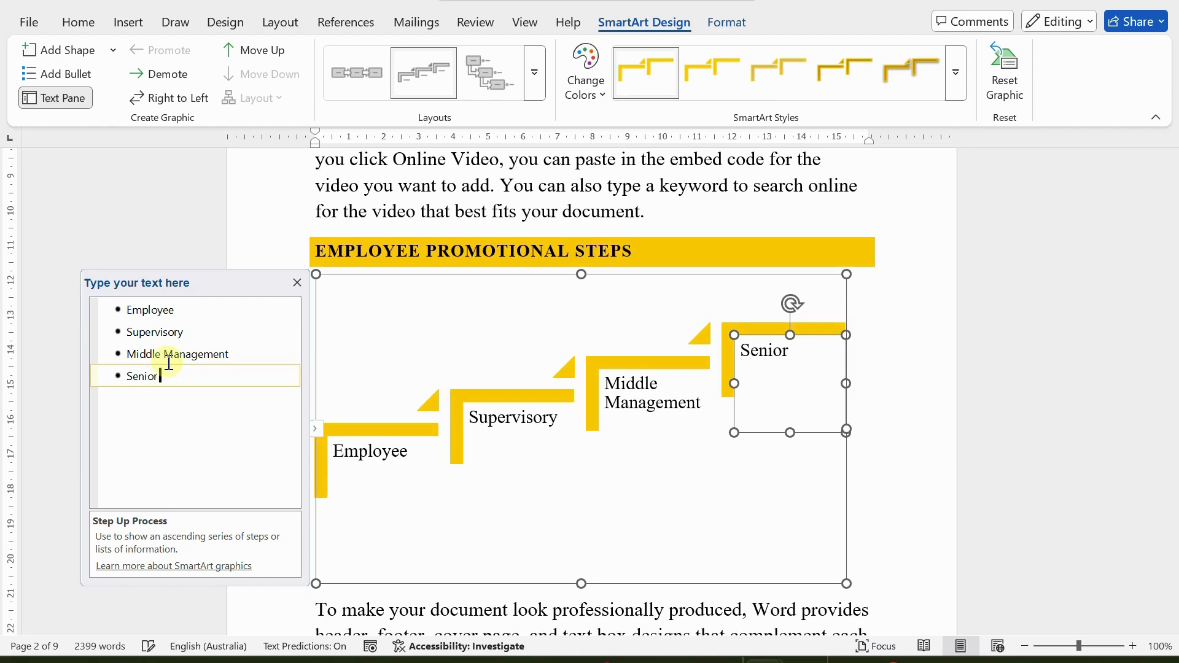
type("ge")
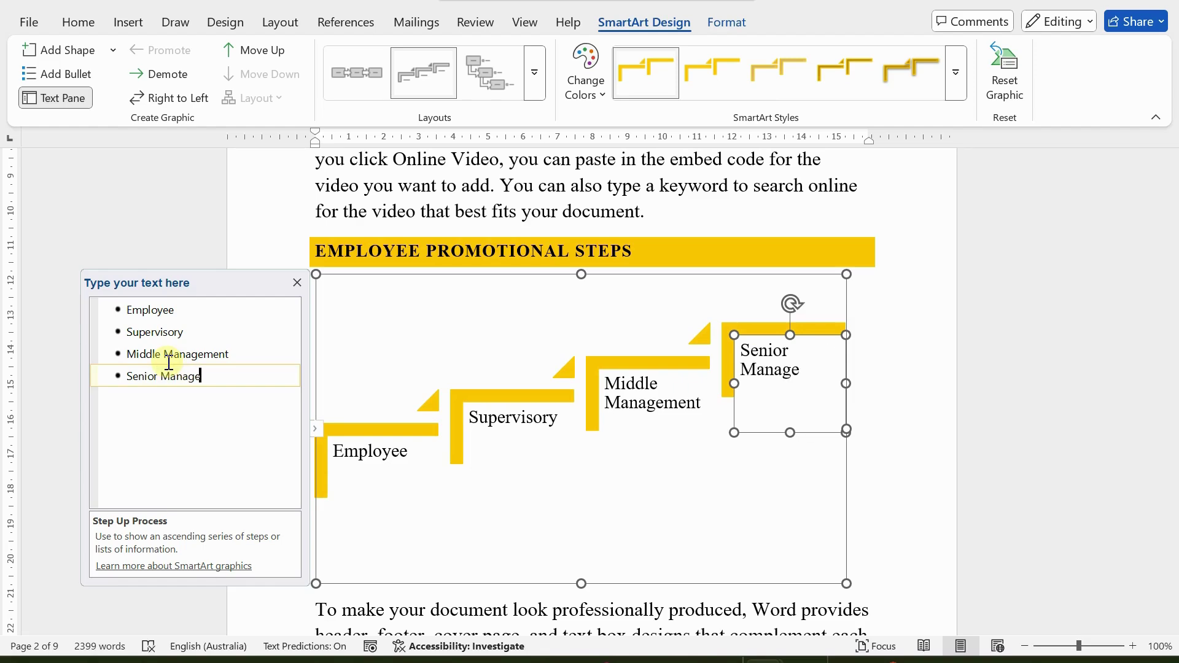
type("ment")
key("Return")
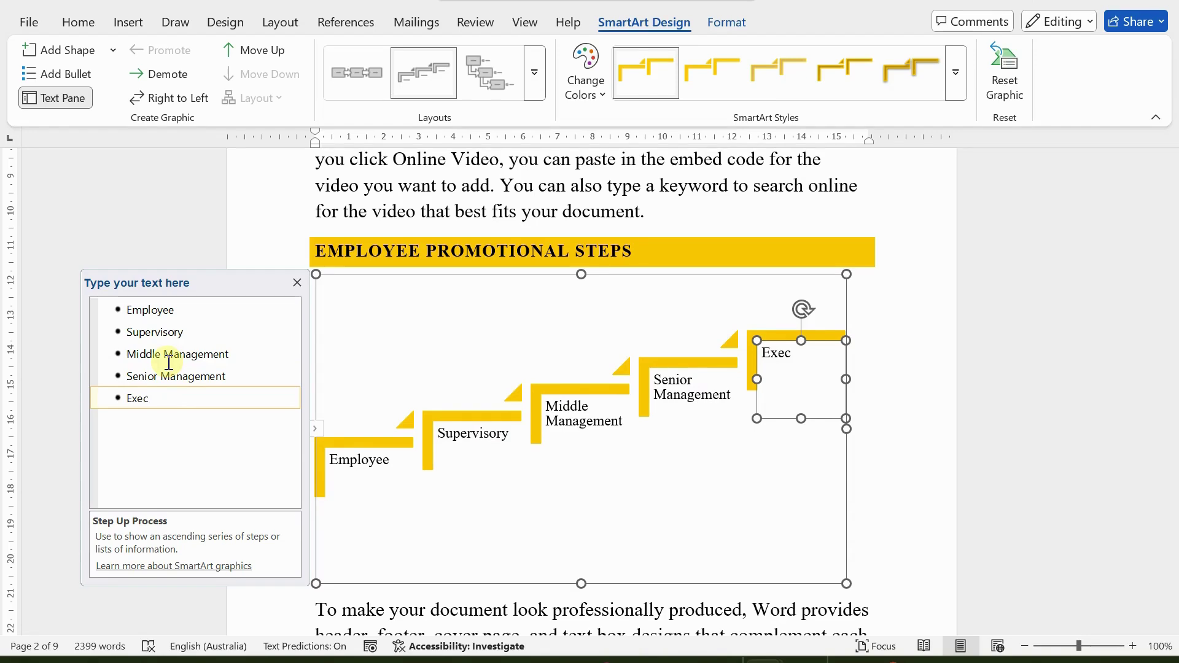
type("Executive Management")
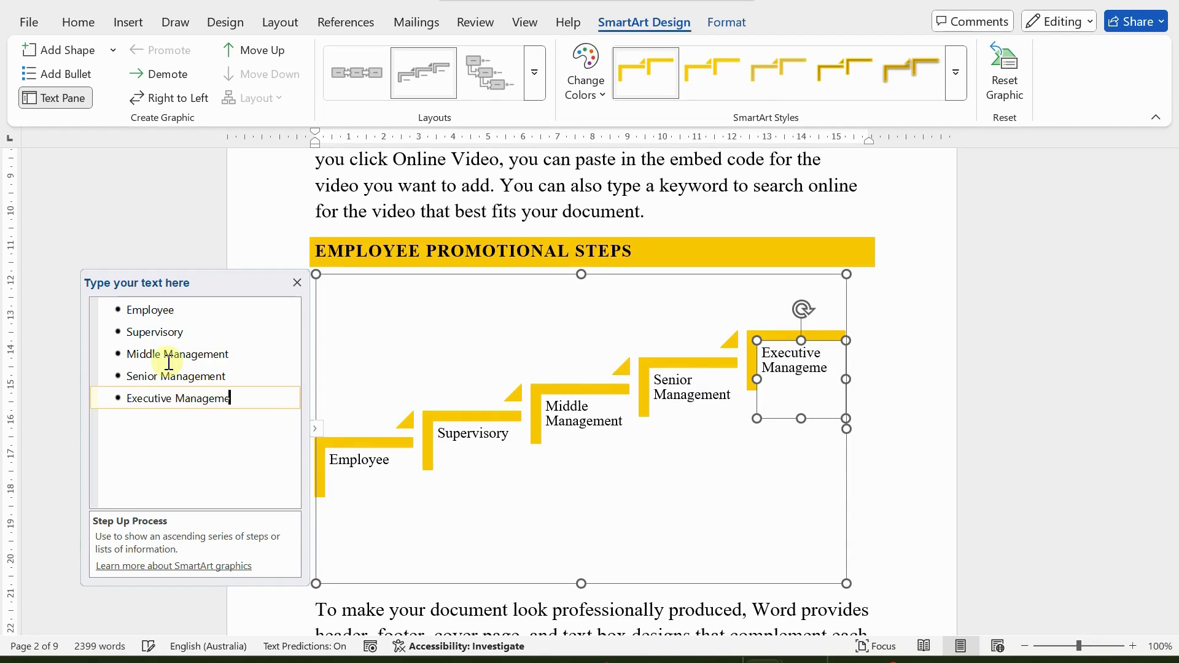
- Close the promotion graphic's text pane and set the graphic's text wrapping to Tight
left_click(297, 282)
left_click(898, 416)
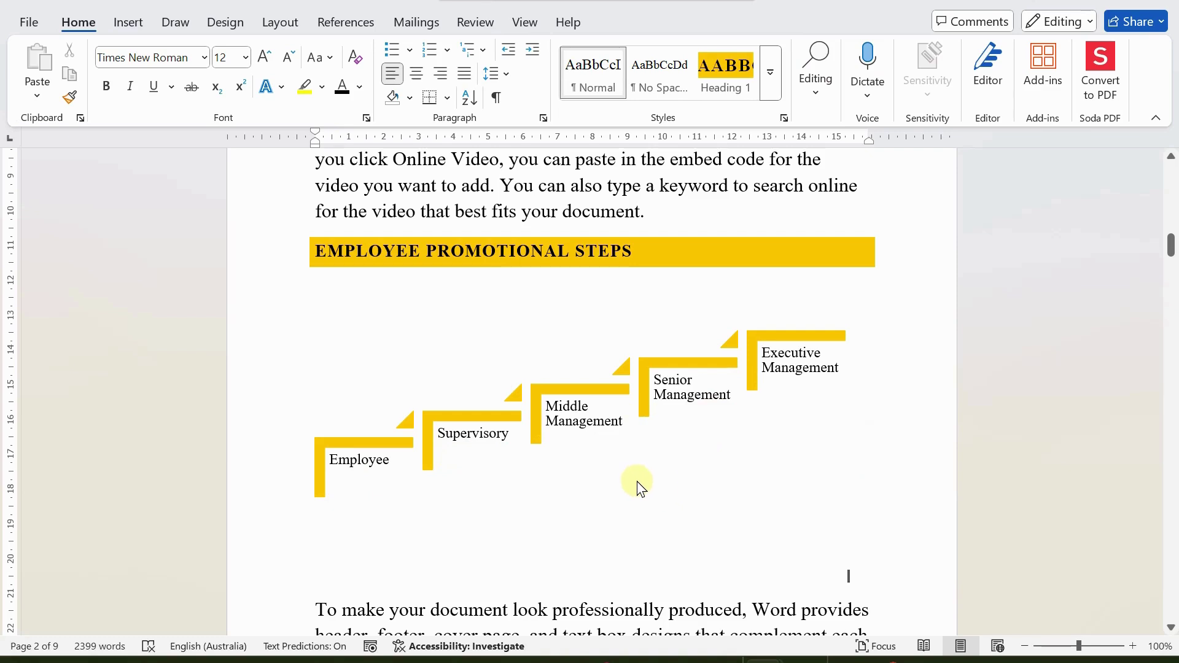
left_click(320, 558)
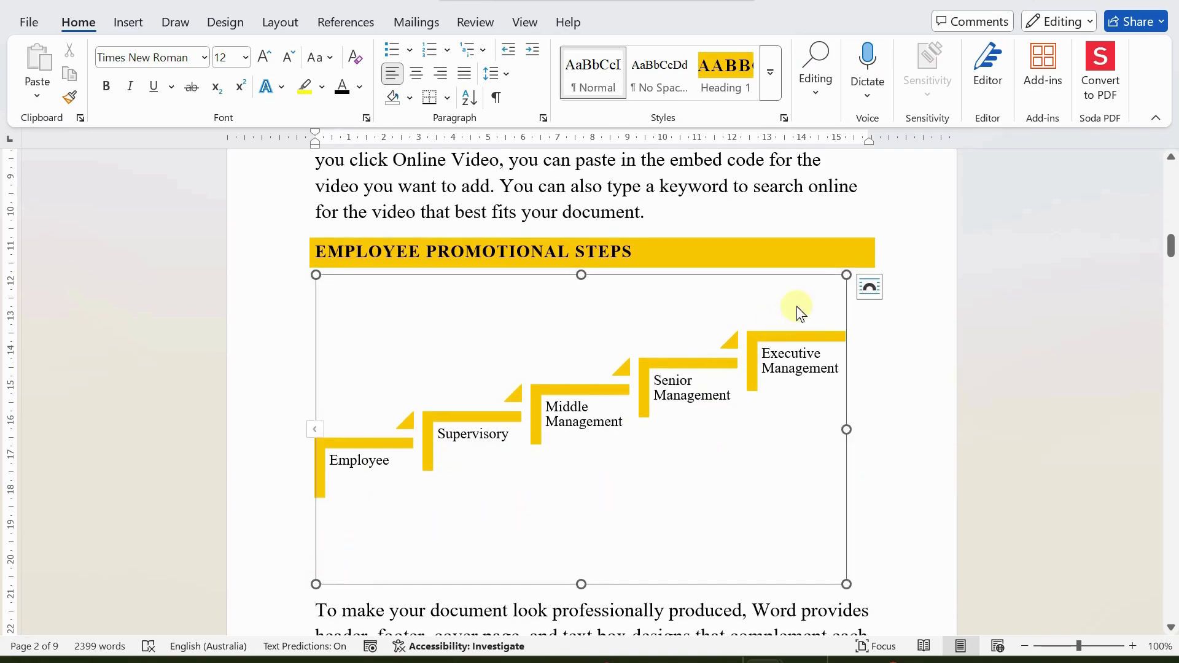
left_click(869, 287)
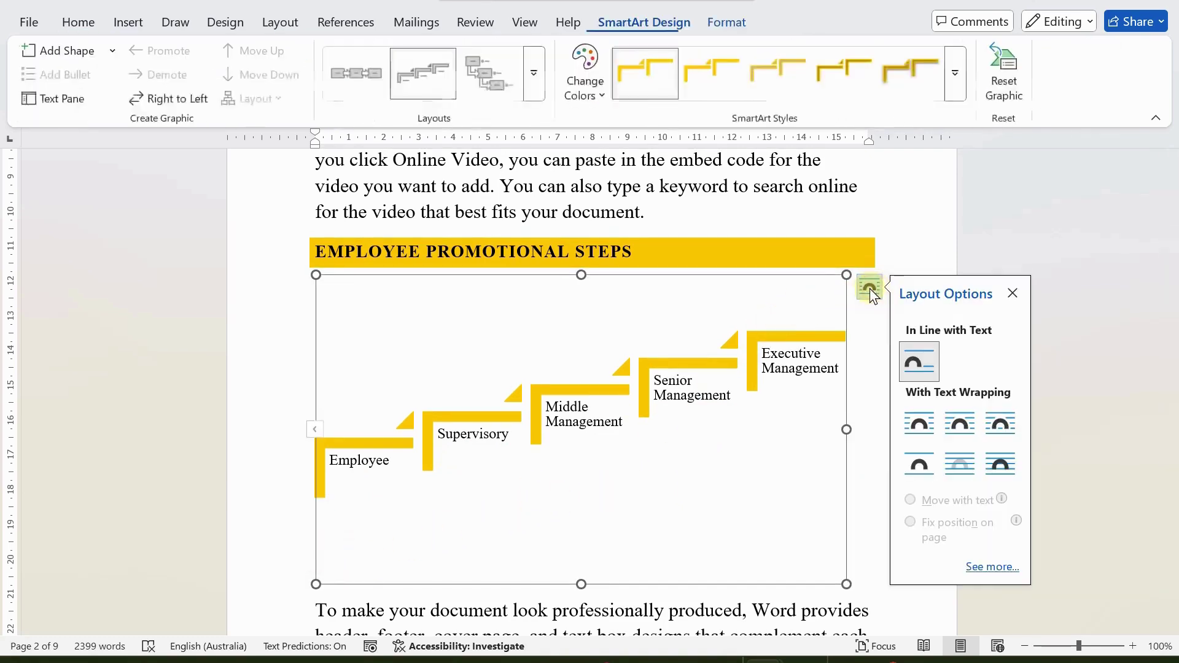
left_click(953, 423)
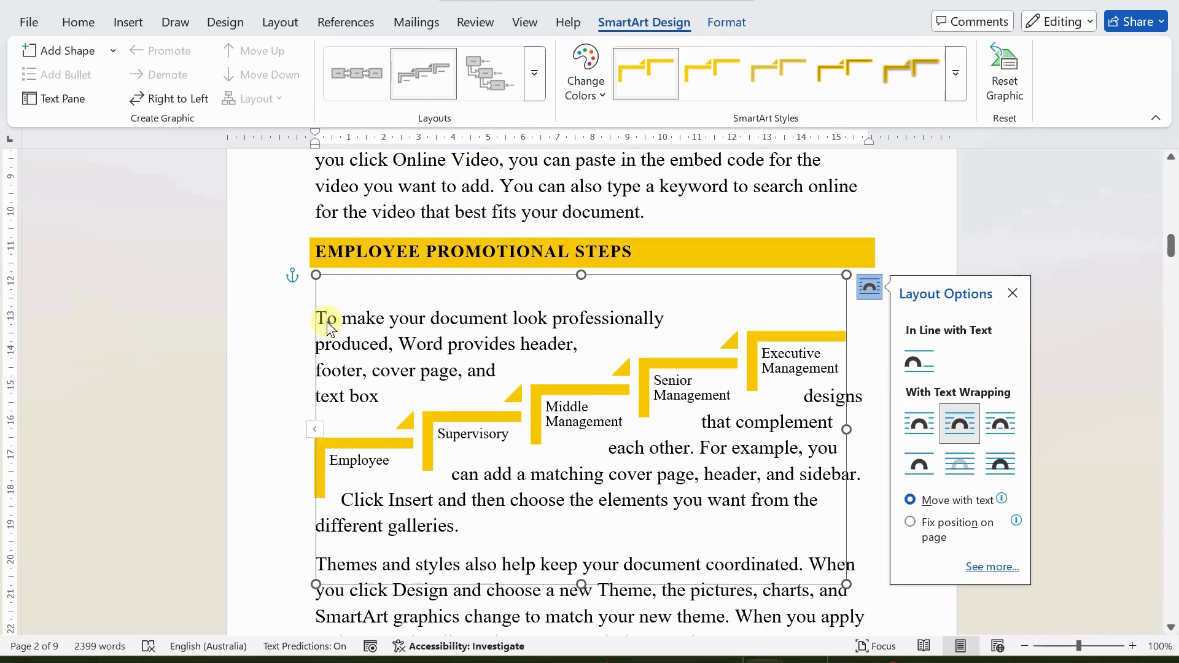
- Insert blank lines before the "To make your document look" paragraph to push it below the promotion graphic
left_click(305, 316)
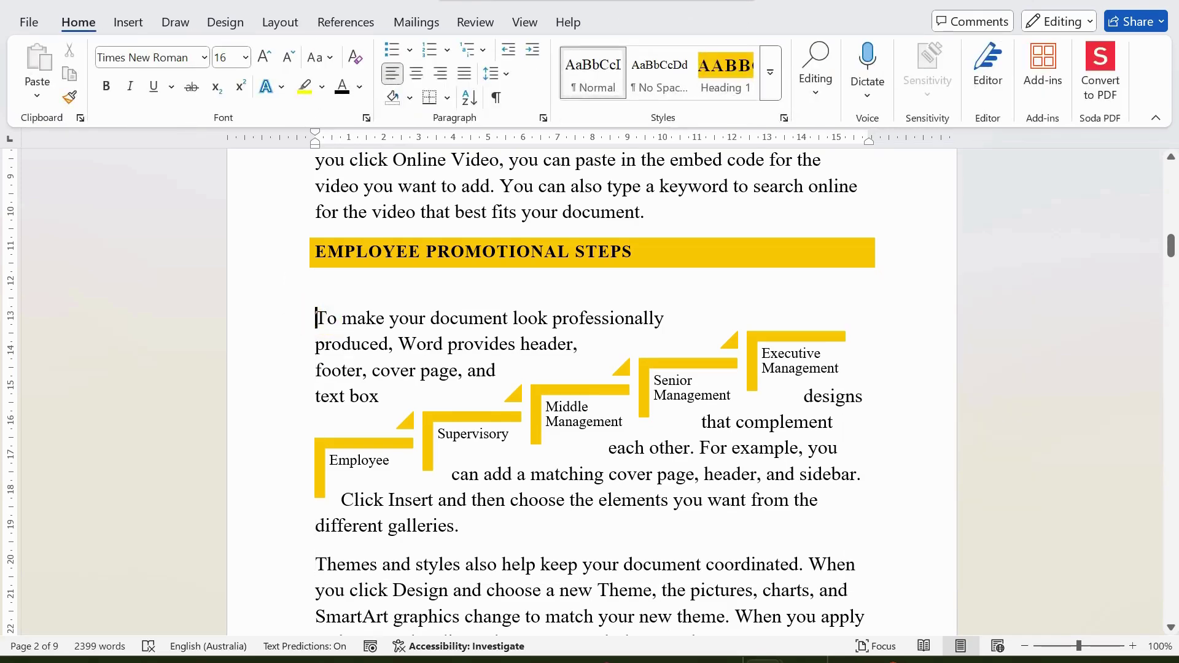
key("Return")
key("Return")
key("Return")
key("Return")
key("Return")
key("Return")
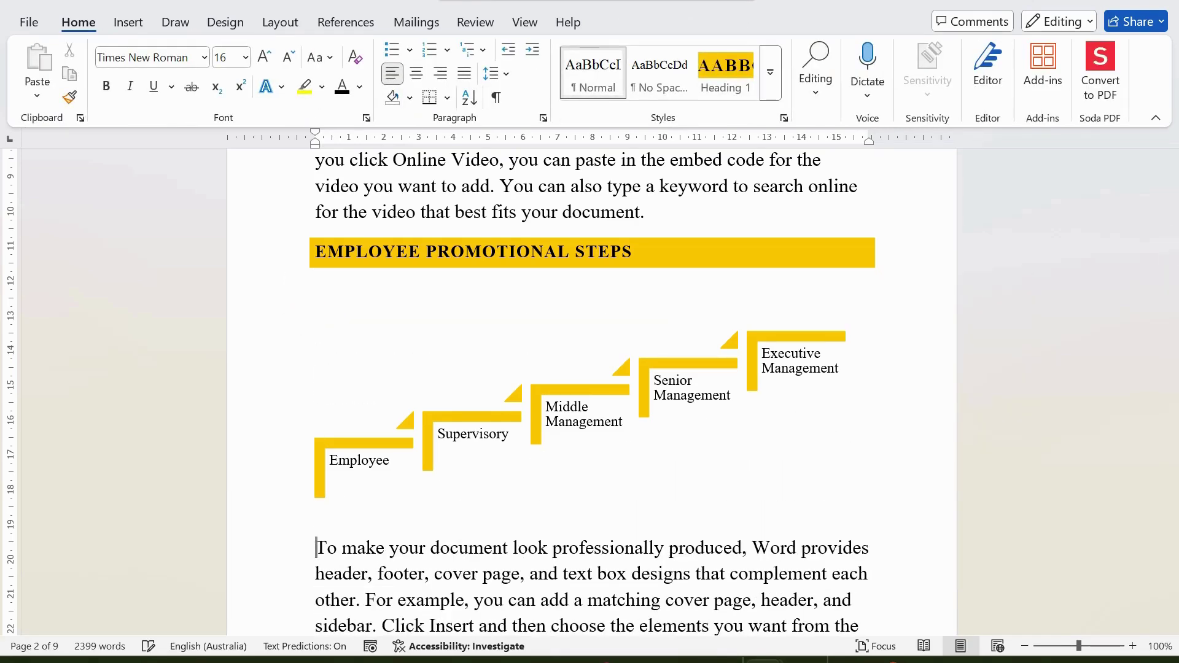
key("Return")
- Add the caption "Figure 2. Promotional Steps" on a new line directly beneath the promotion graphic
left_click(362, 564)
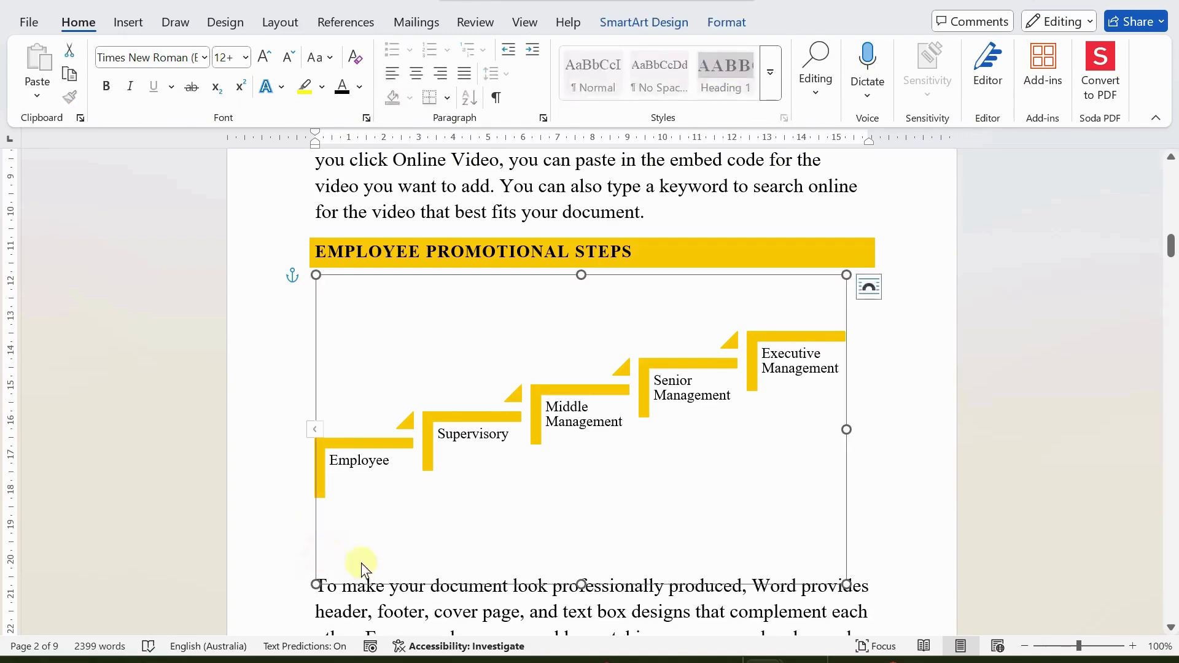
scroll(281, 565, "down", 2)
left_click(315, 503)
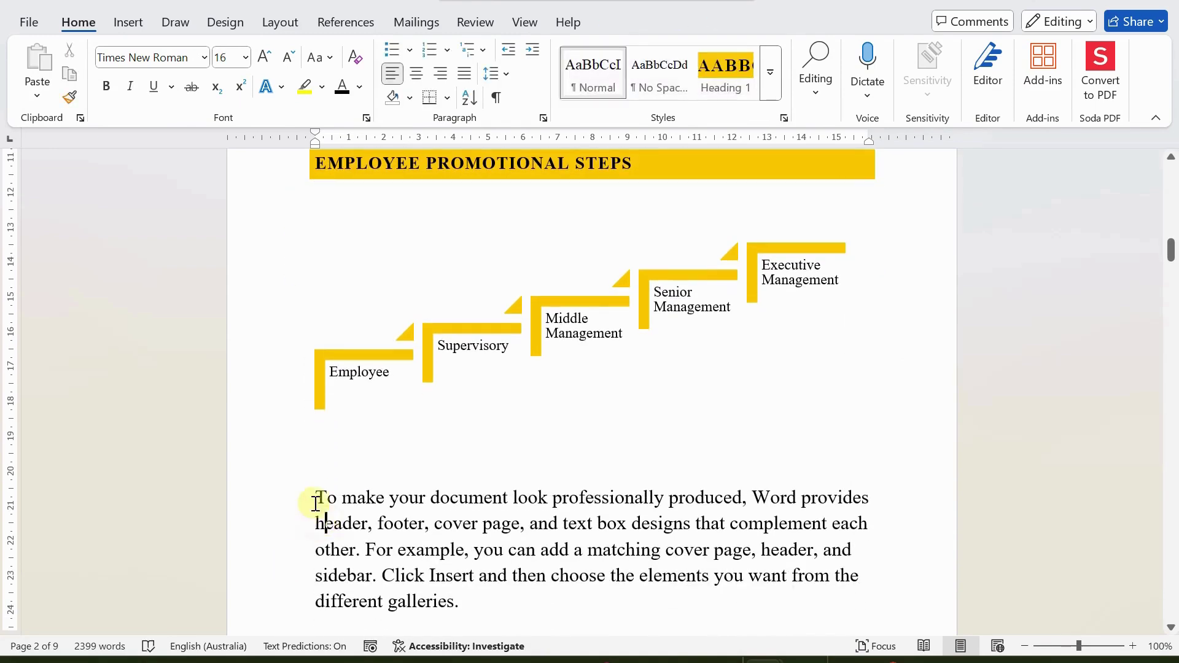
key("Return")
left_click(318, 495)
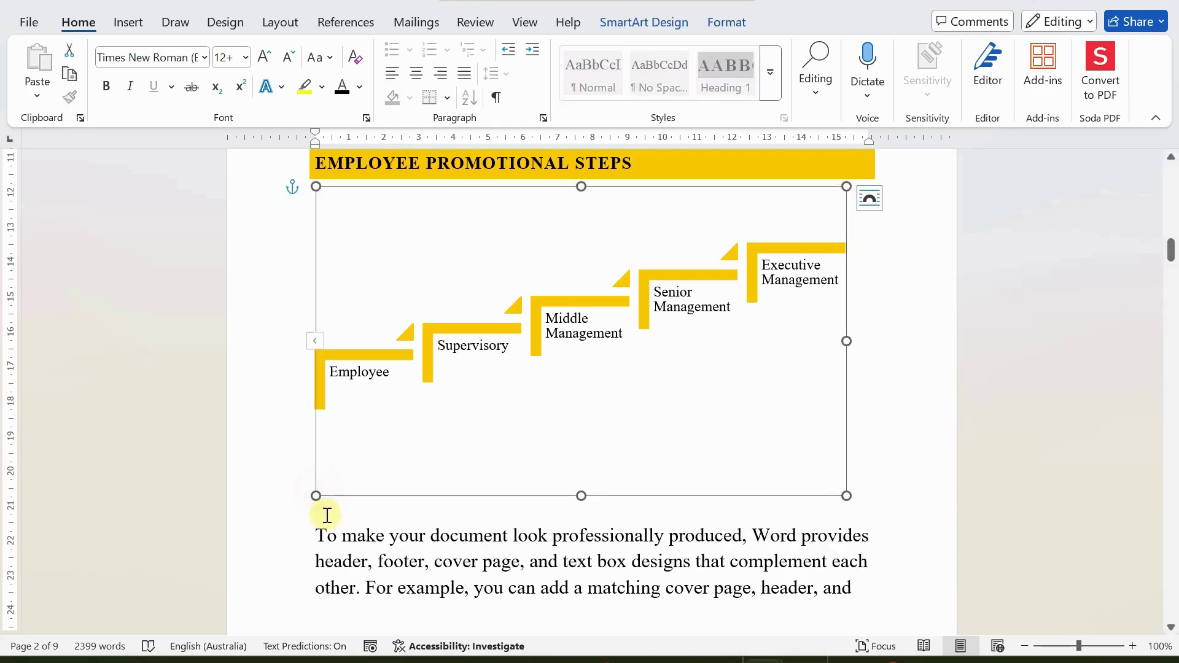
left_click(326, 515)
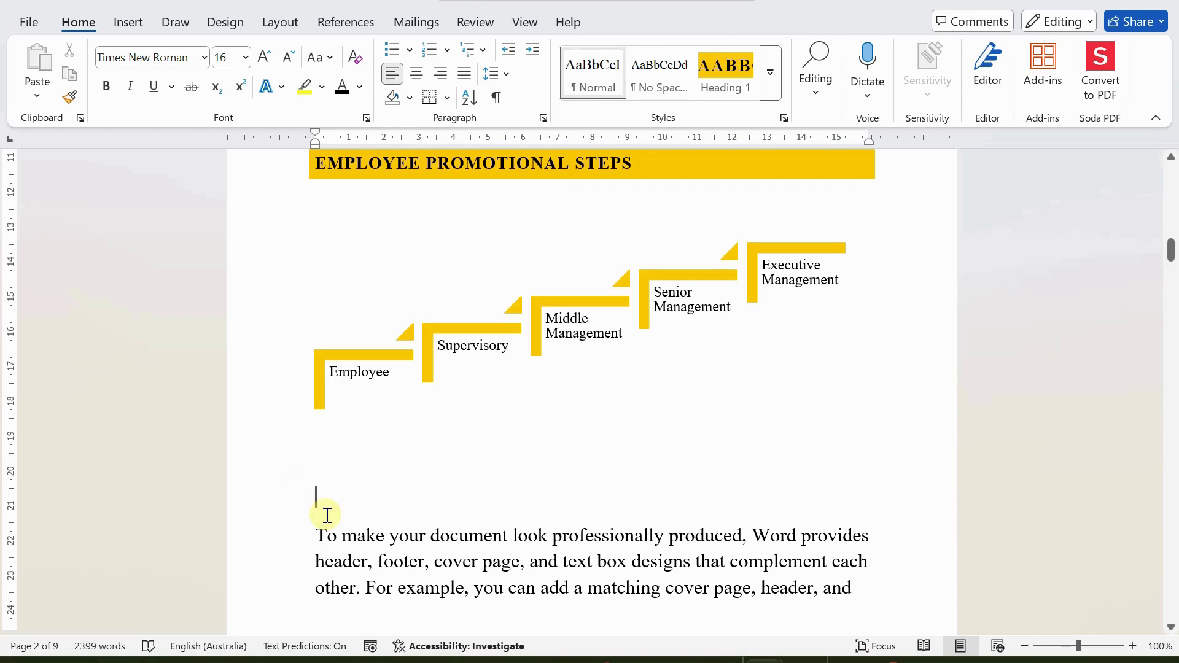
type("Figure")
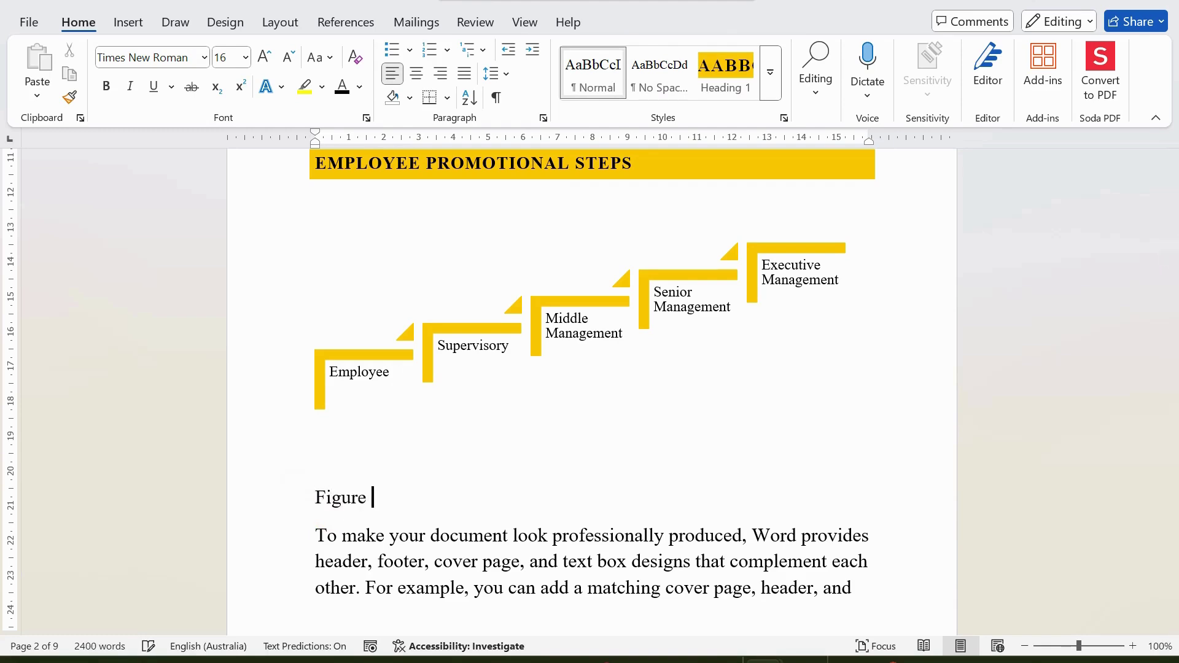
type(" 2. Promotional Se")
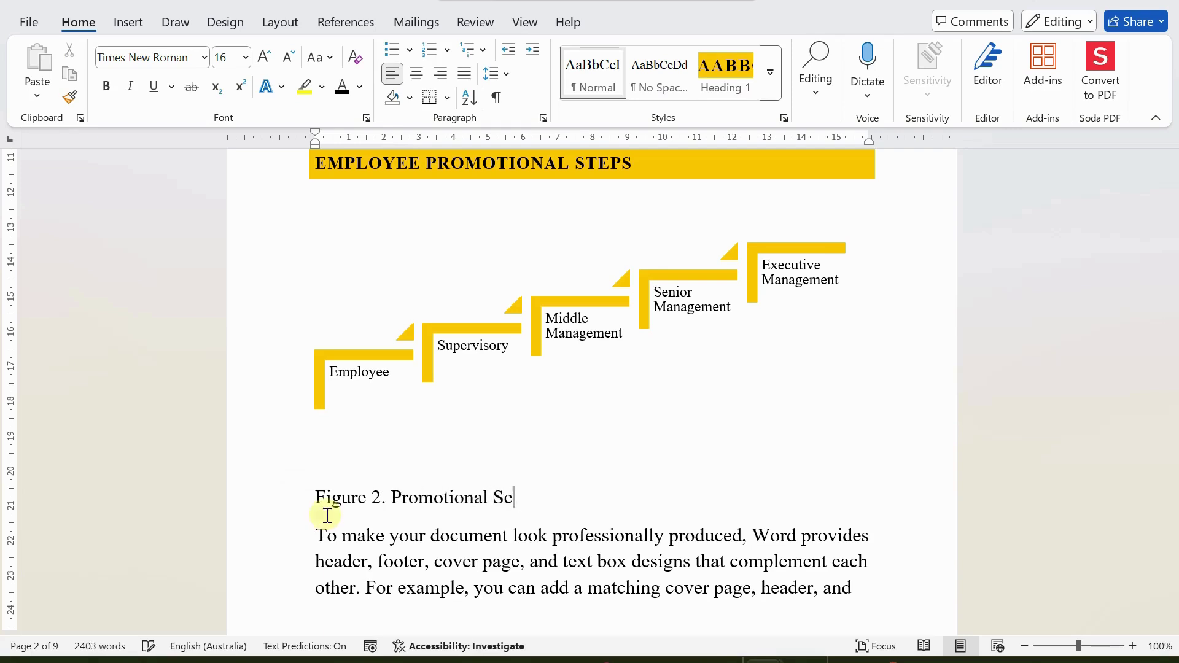
key("BackSpace")
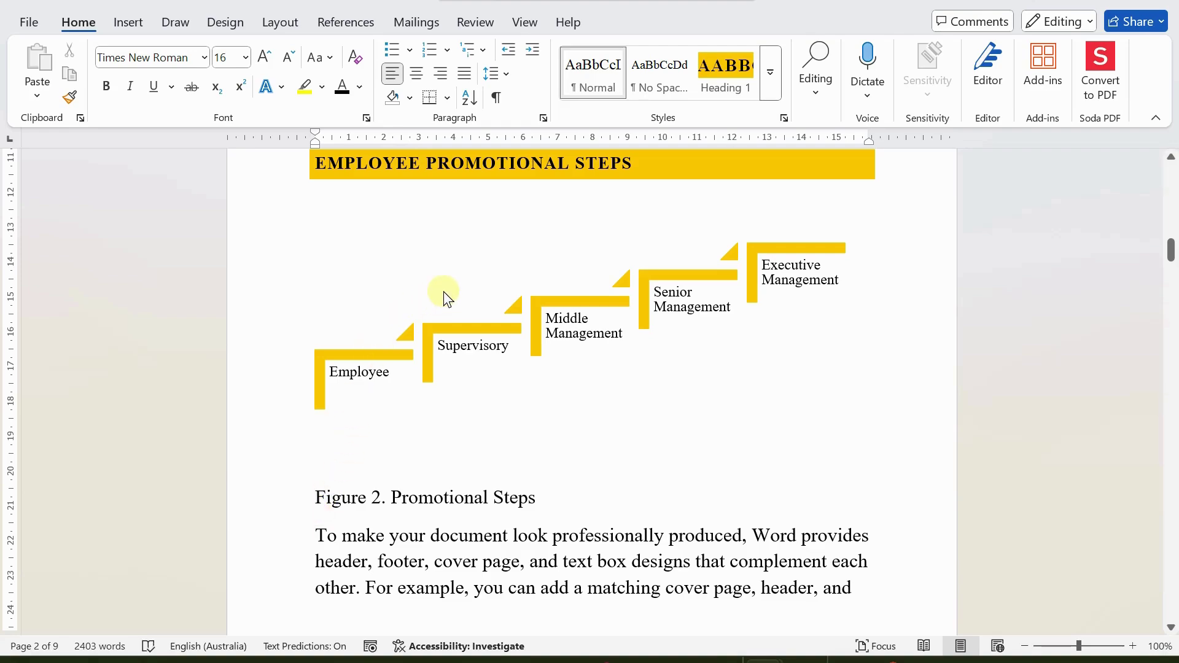
- Review the organizational chart and the promotional steps graphic together with their captions
scroll(392, 338, "up", 10)
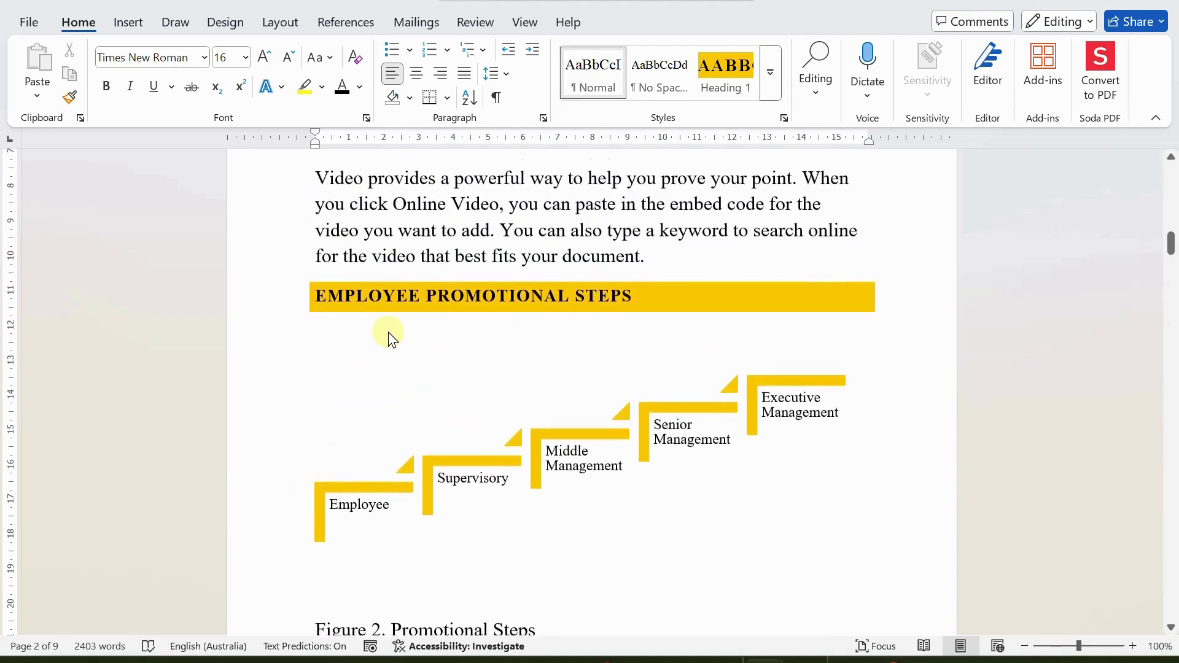
scroll(389, 334, "up", 10)
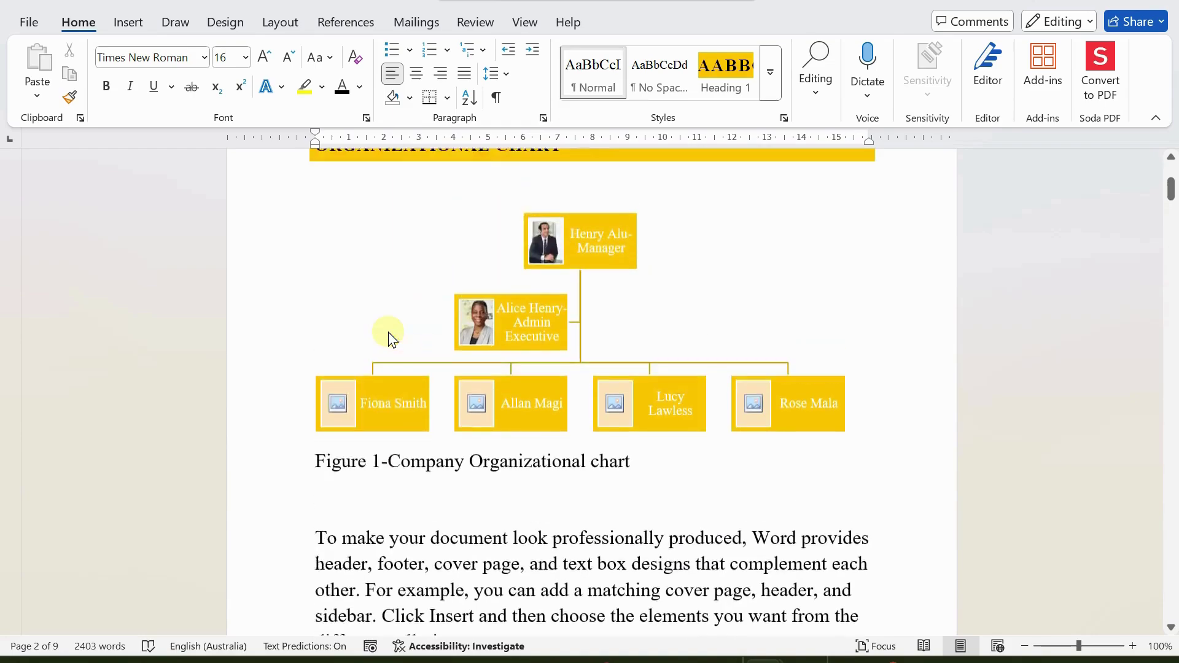
scroll(388, 337, "down", 12)
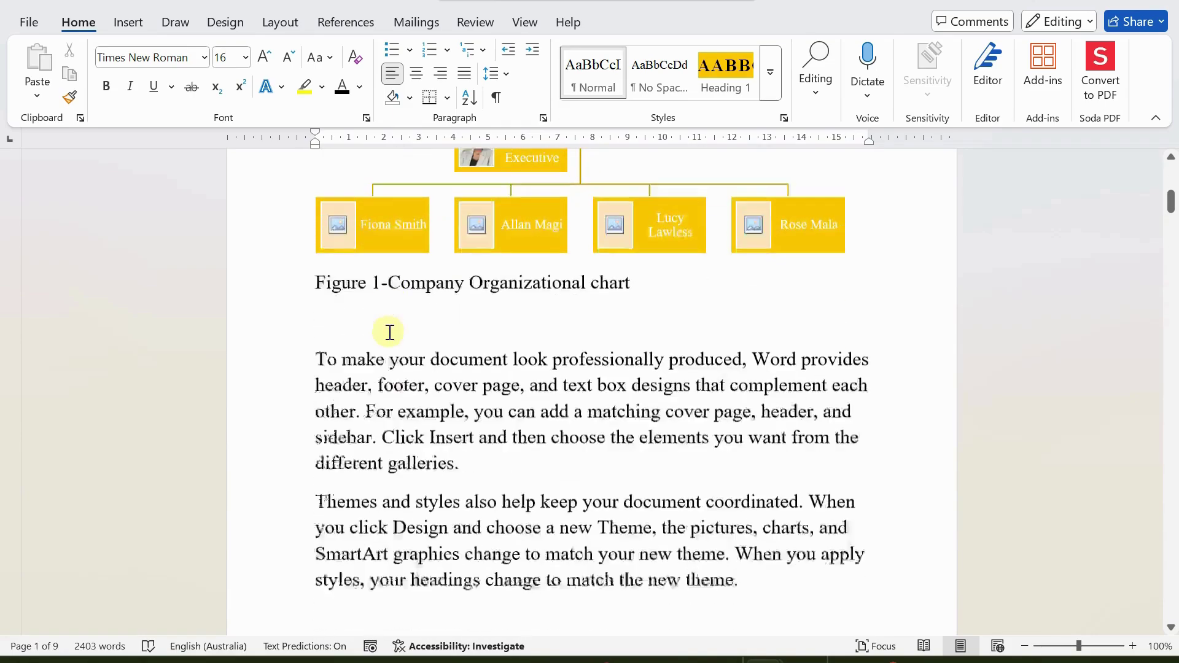
scroll(390, 334, "down", 10)
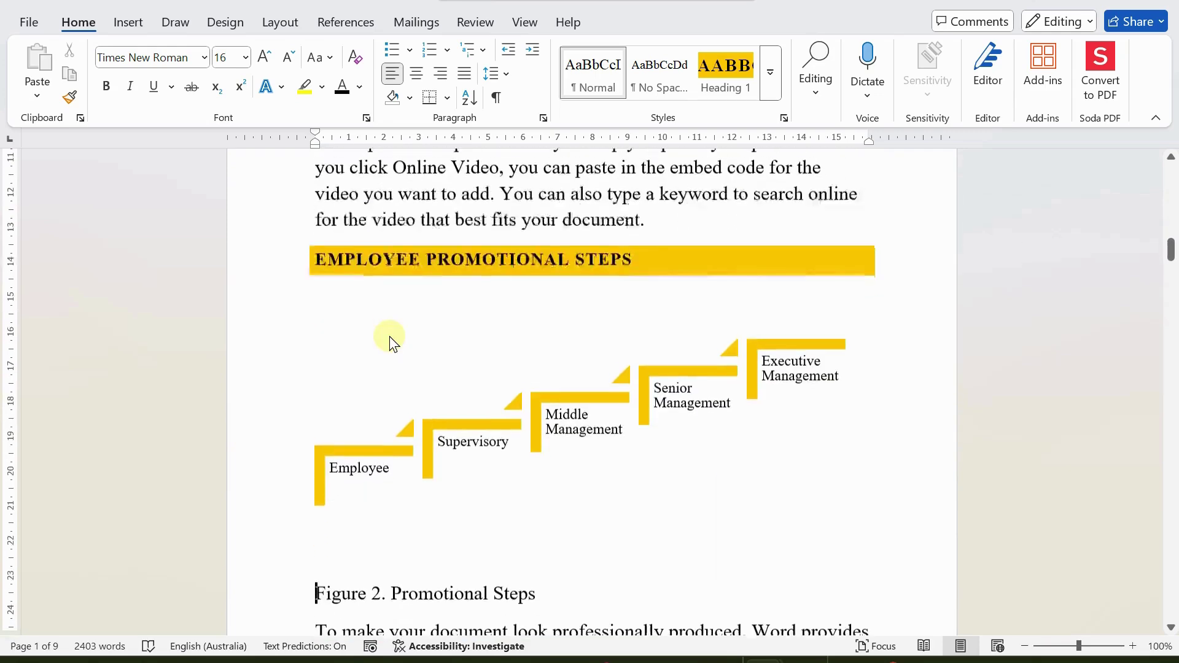
scroll(390, 337, "up", 8)
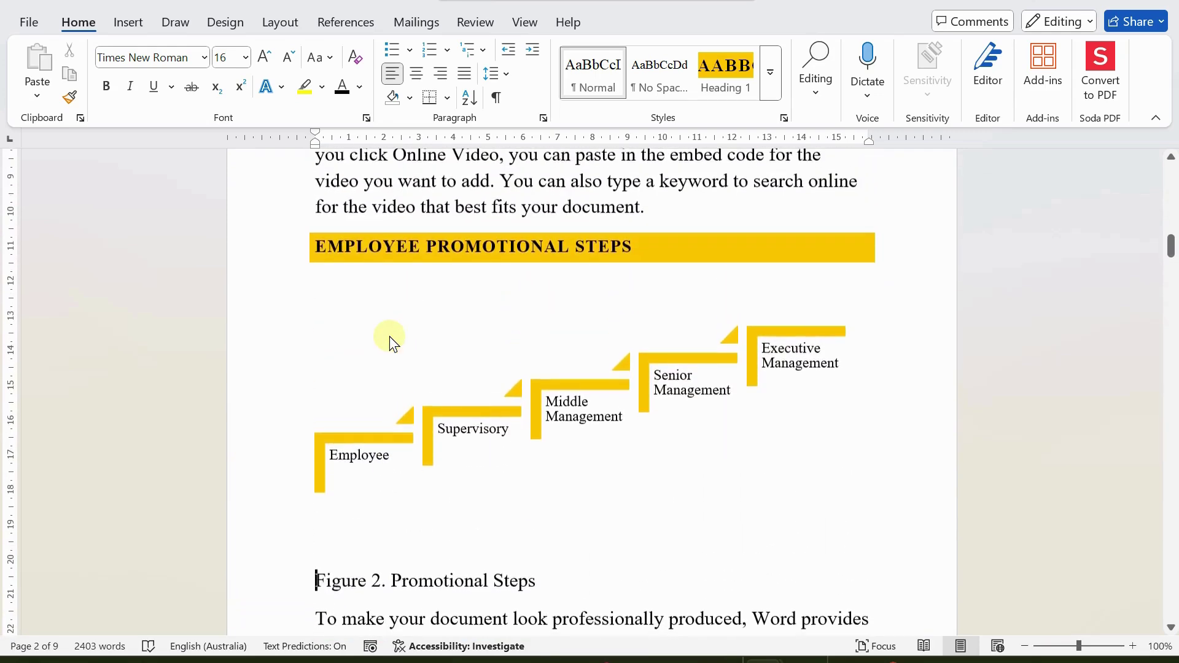
scroll(391, 337, "up", 10)
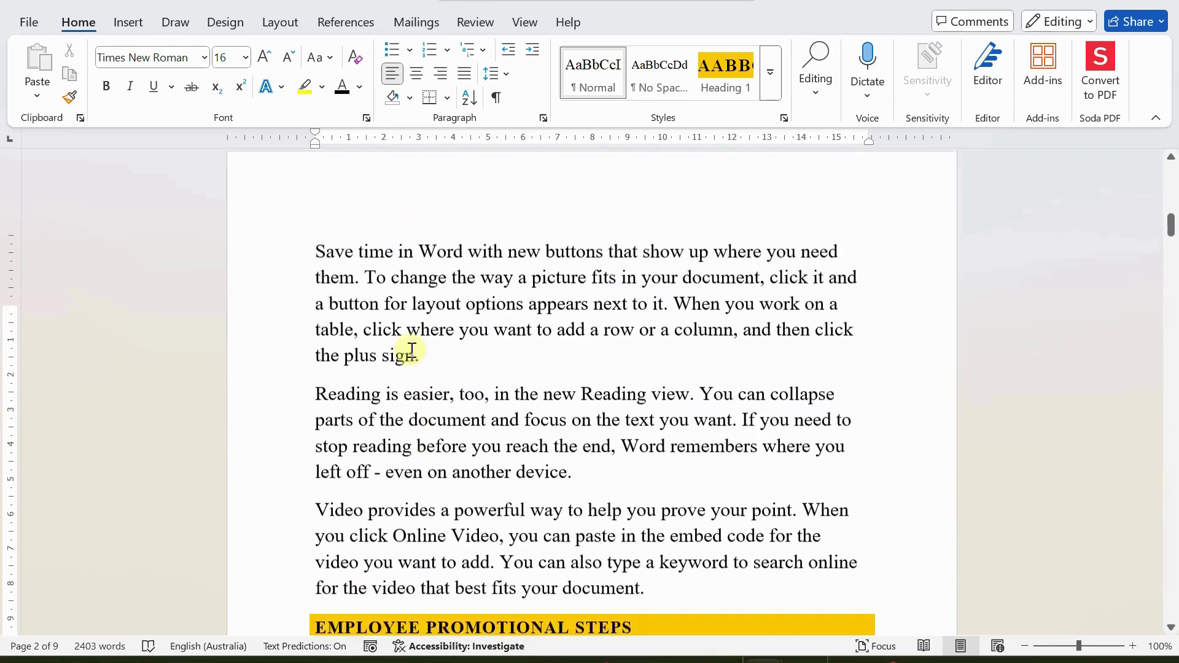
scroll(411, 350, "up", 10)
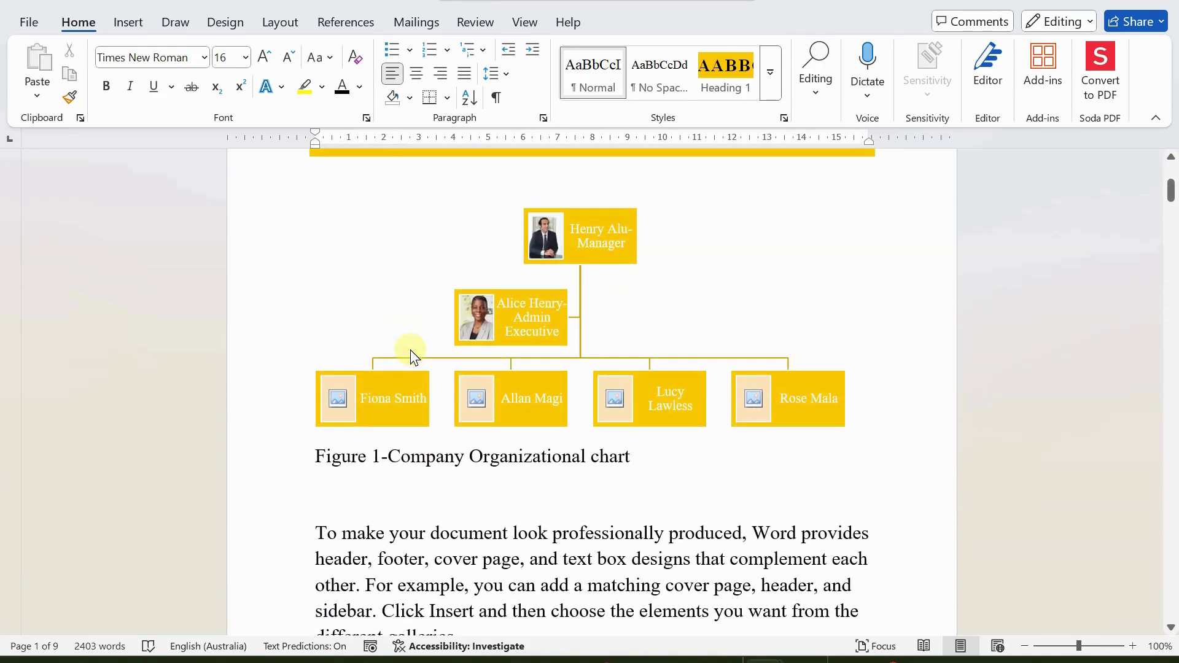
- Browse the List, Process, Cycle, Hierarchy and Relationship categories of SmartArt graphics without inserting one
left_click(128, 23)
left_click(369, 50)
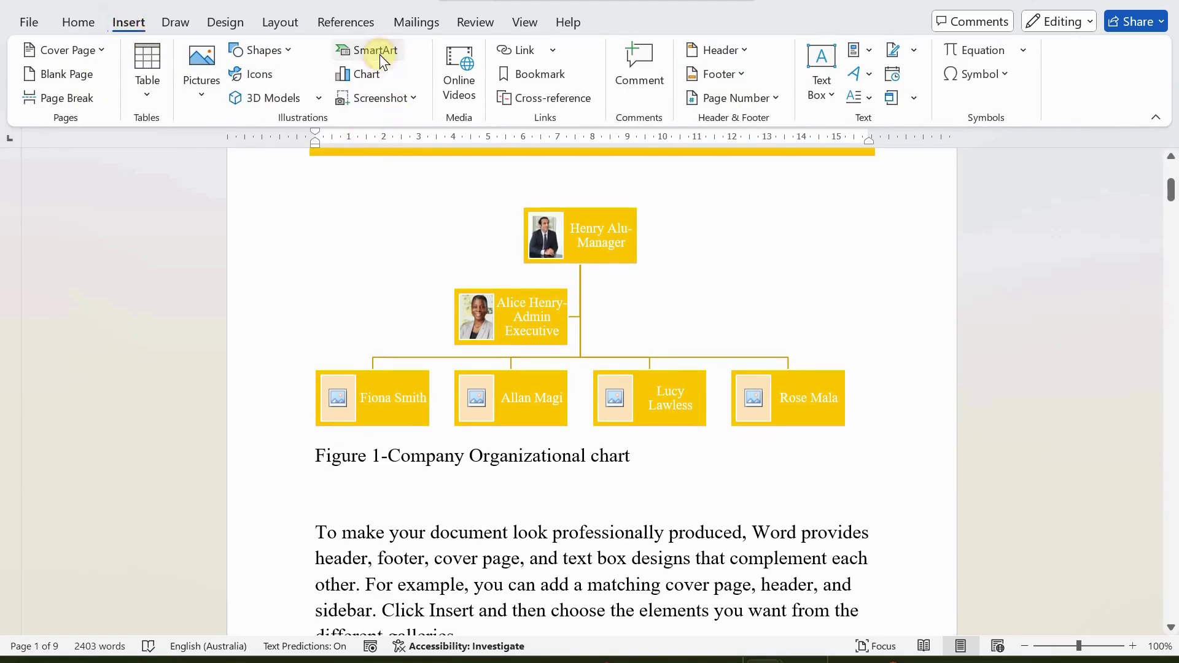
left_click(312, 196)
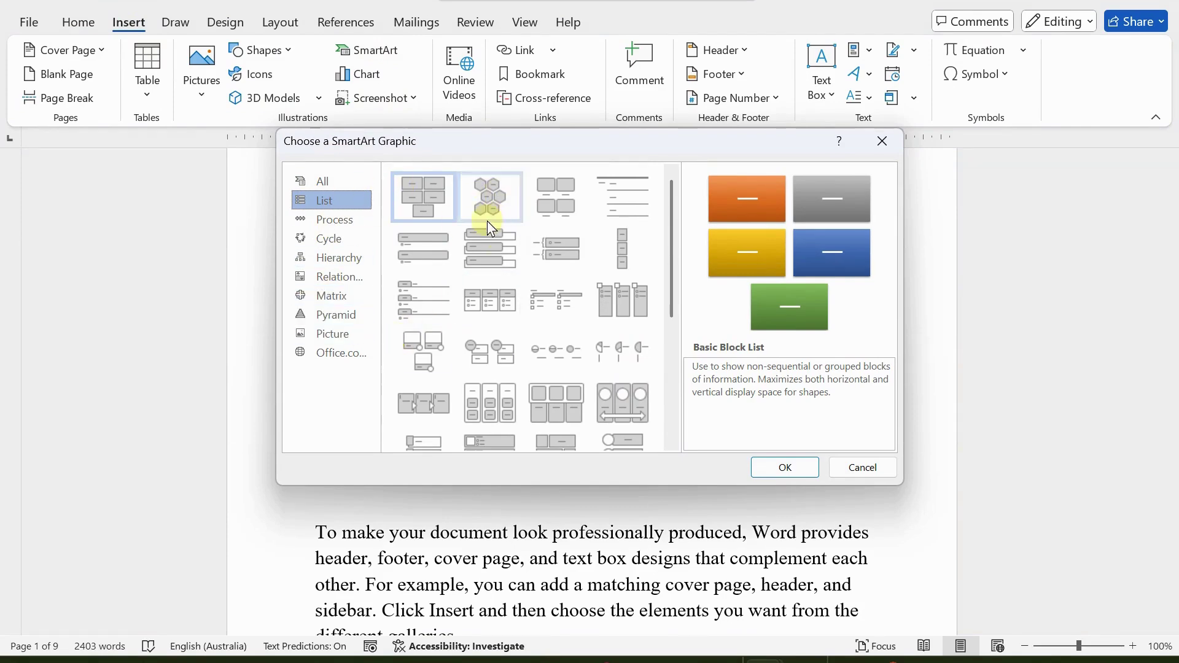
left_click(330, 219)
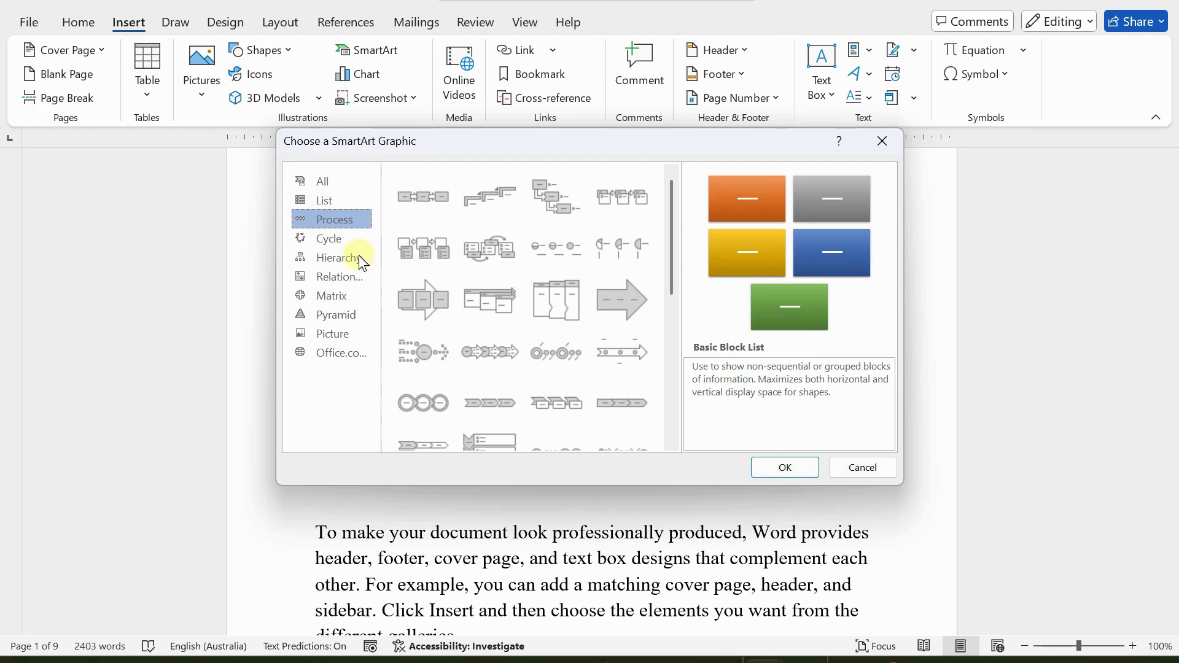
left_click(330, 237)
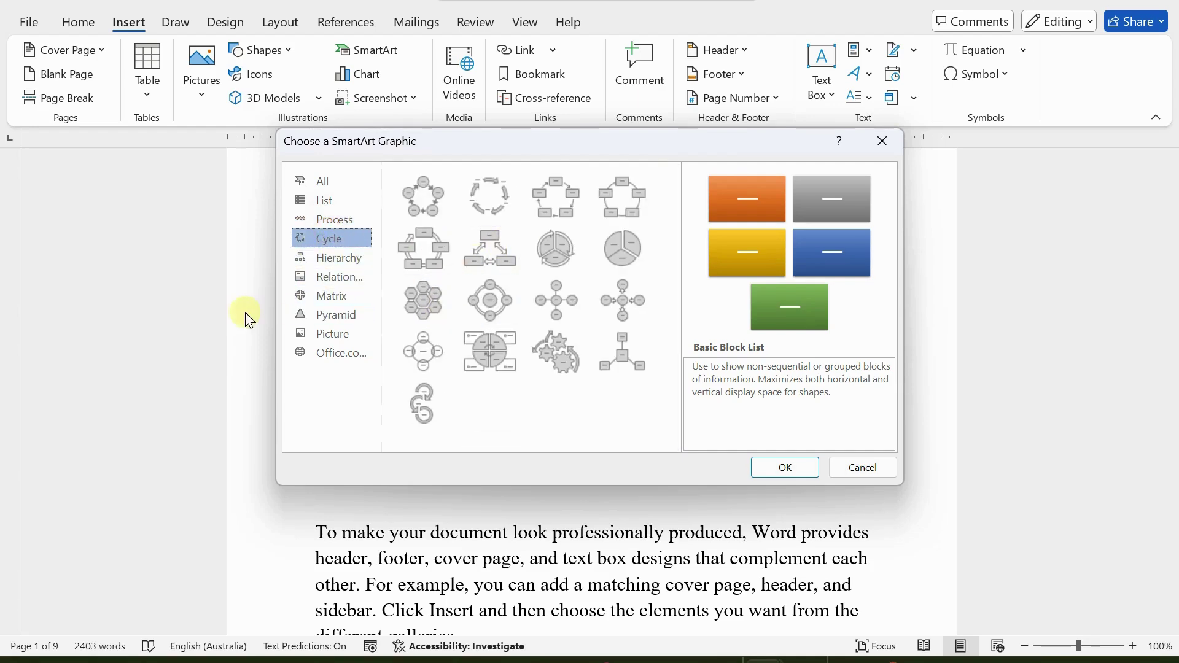
left_click(332, 258)
left_click(332, 276)
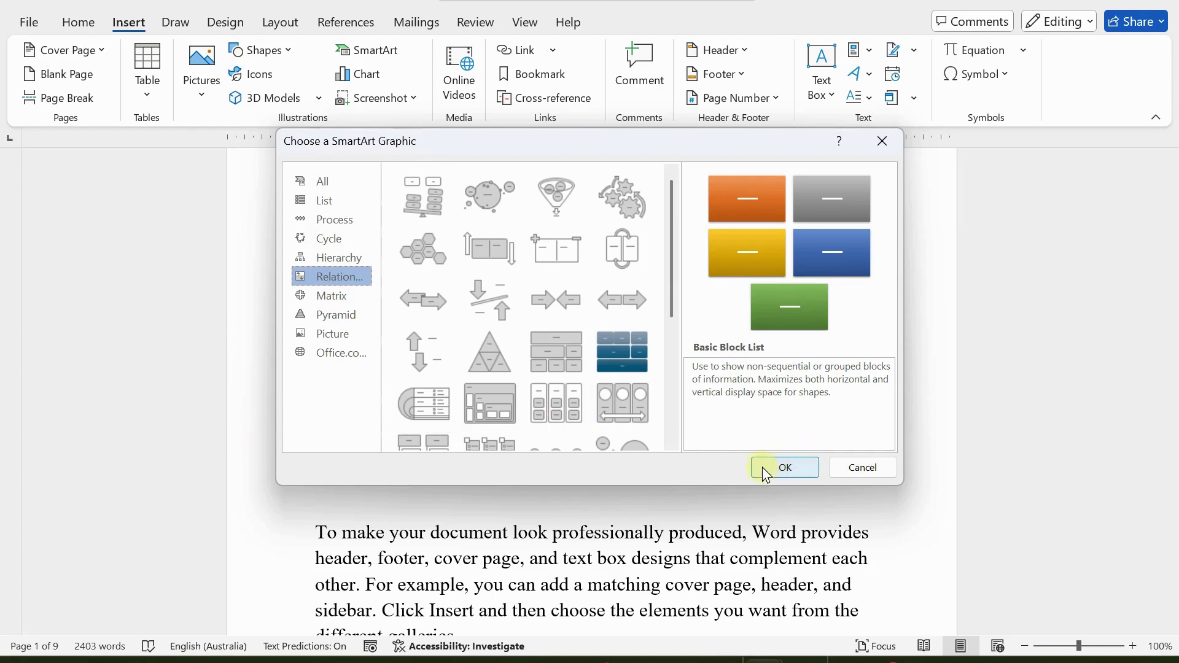
left_click(845, 469)
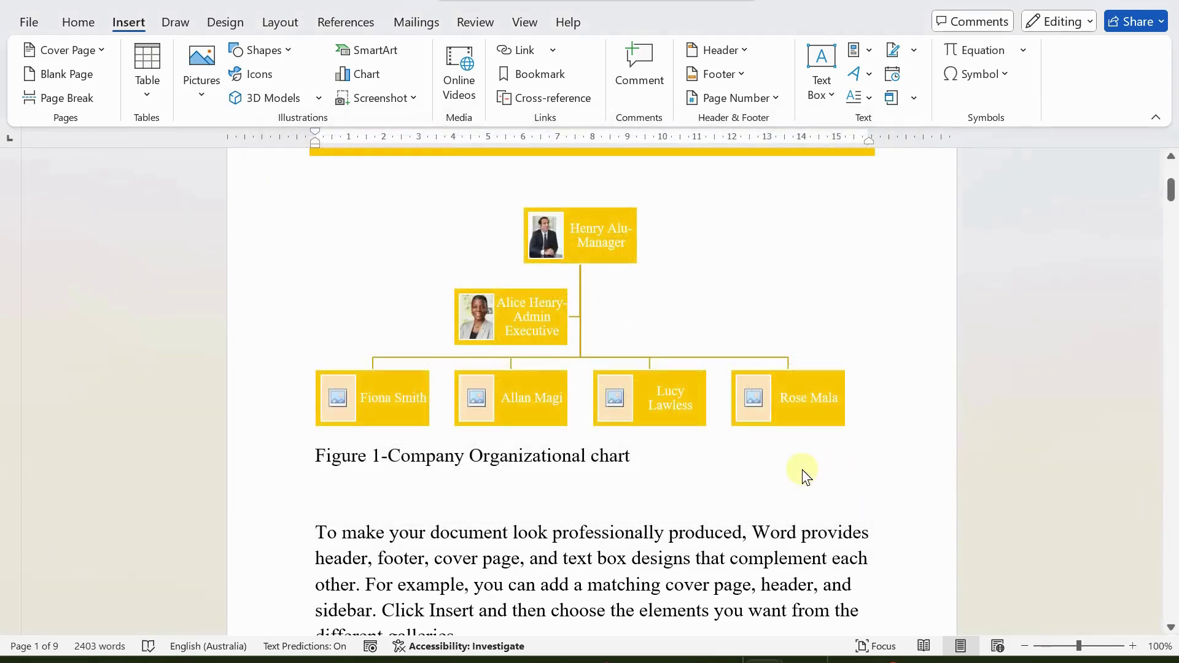
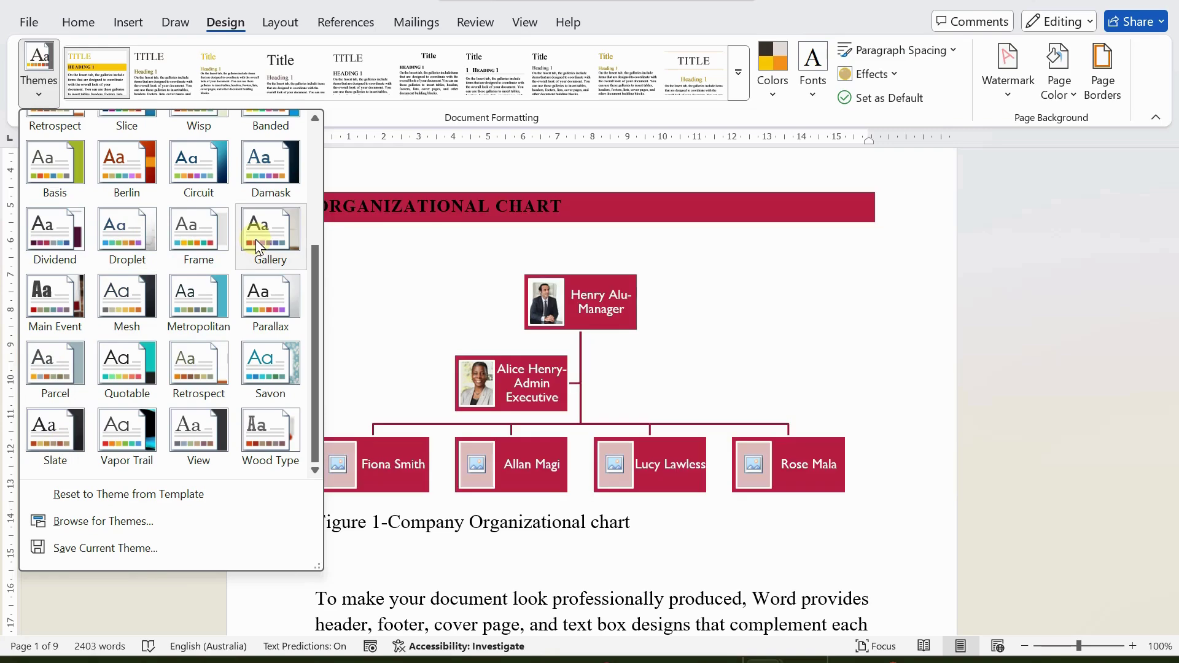
- Apply the Ion theme to the document
scroll(256, 238, "up", 3)
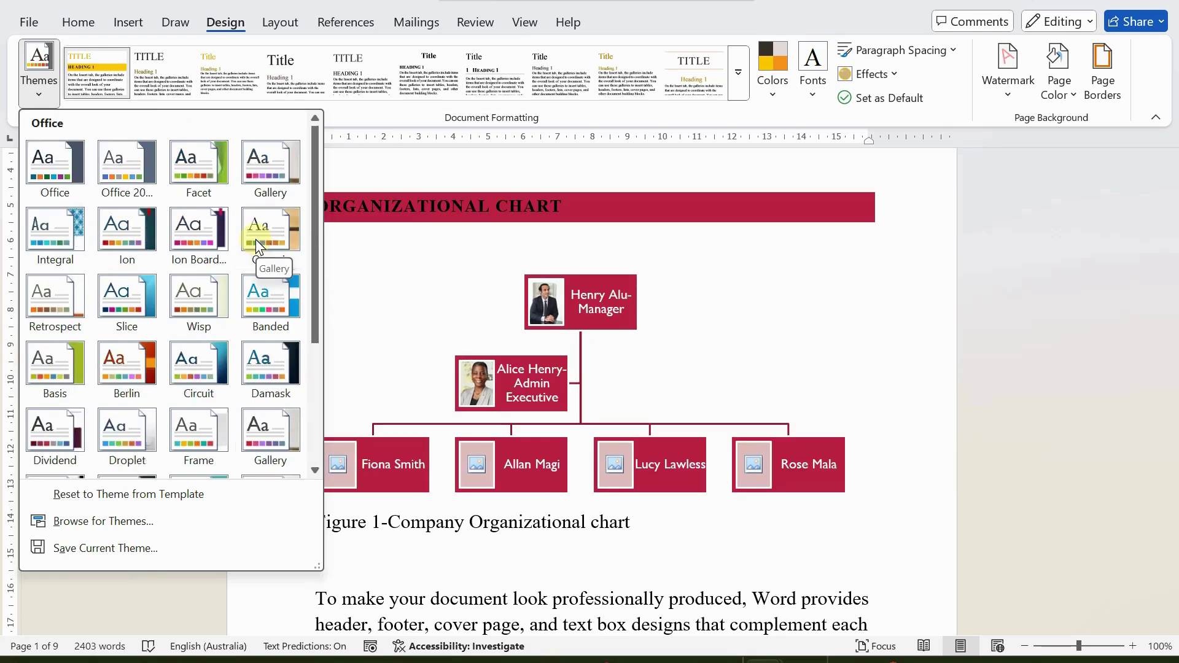
left_click(125, 227)
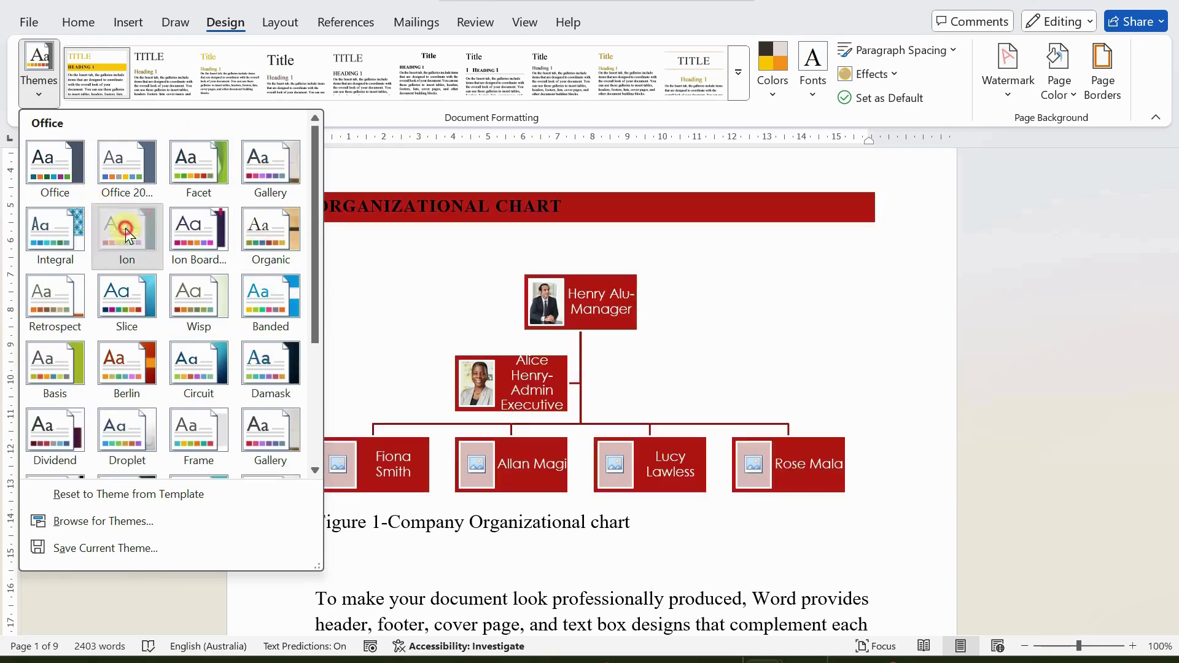
scroll(767, 308, "up", 1)
scroll(768, 308, "up", 3)
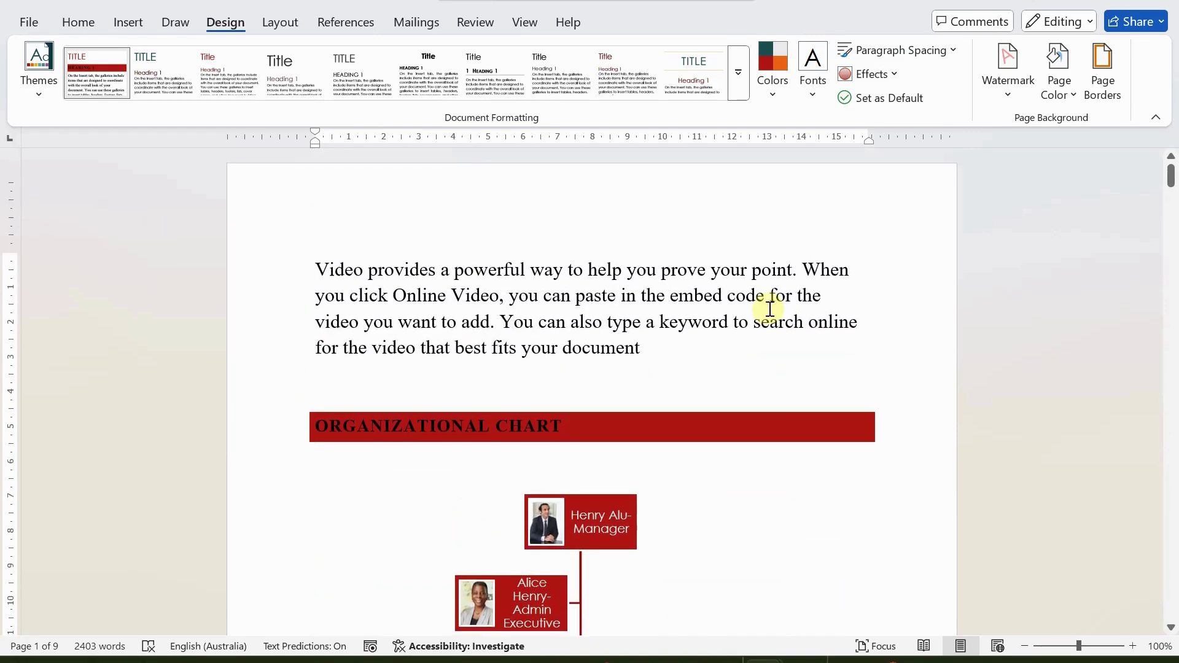
- Change the document's theme colors to the Median color set
scroll(769, 308, "down", 3)
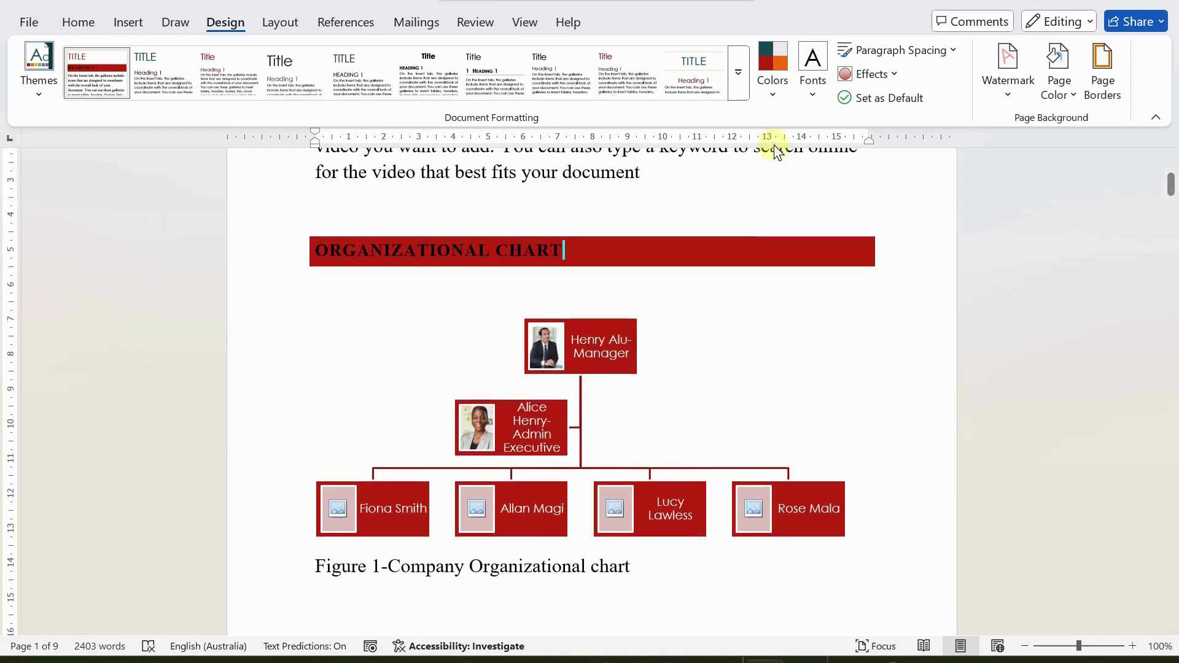
left_click(770, 91)
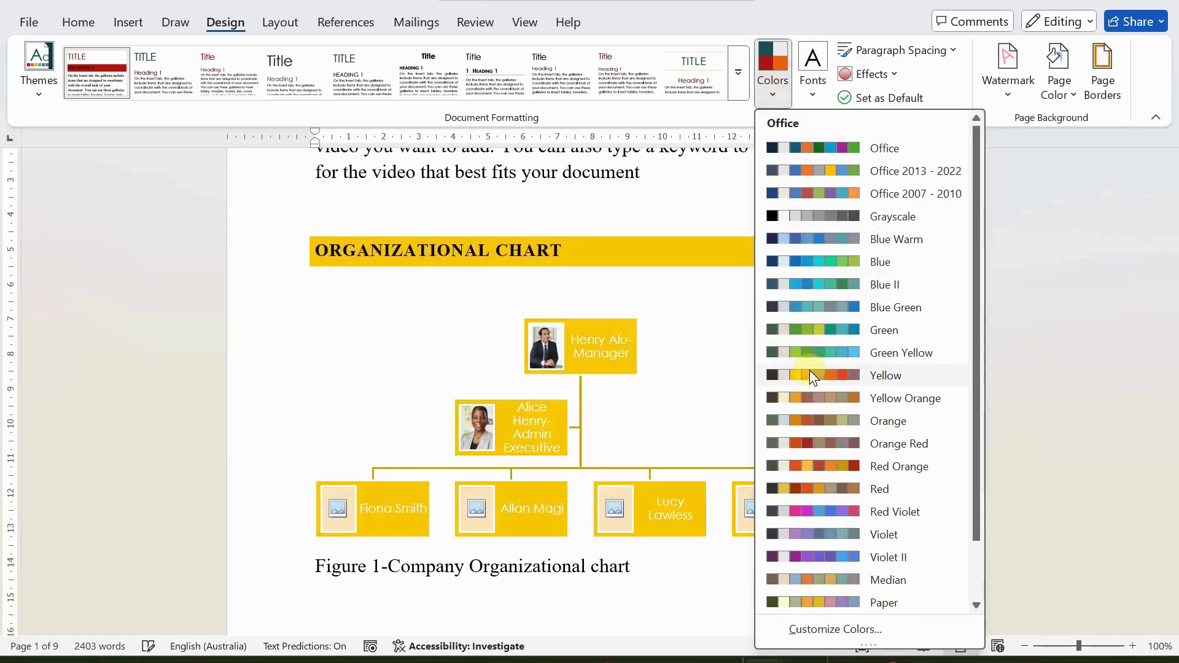
scroll(812, 440, "down", 1)
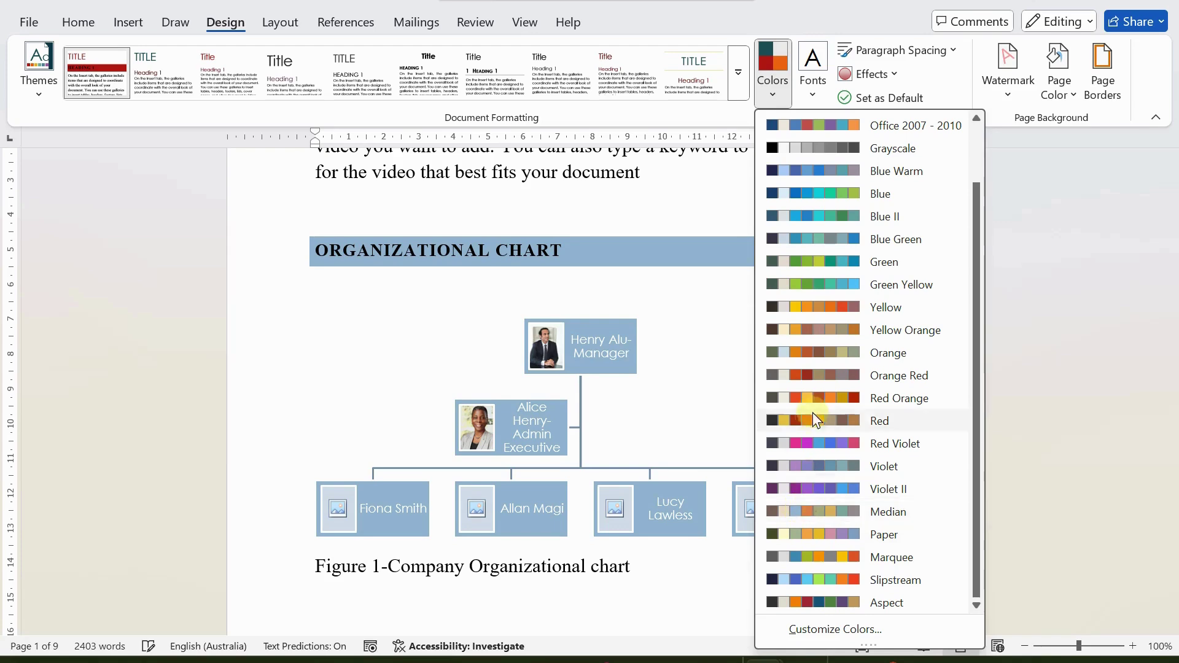
left_click(823, 507)
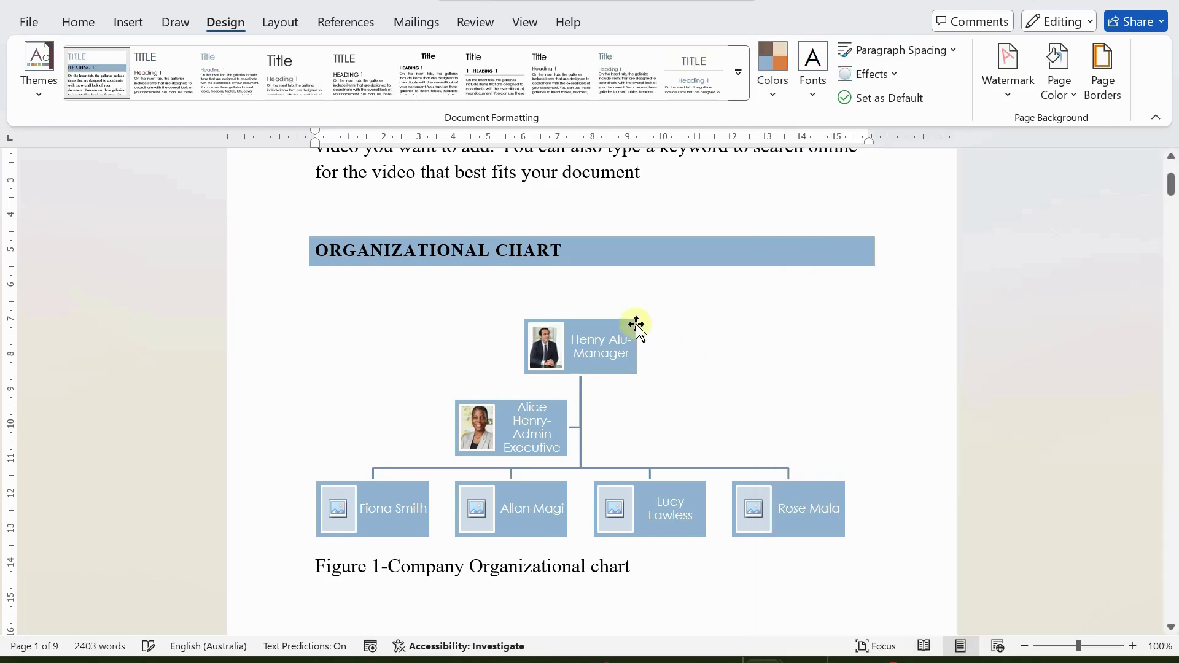
scroll(403, 328, "down", 1)
scroll(748, 376, "down", 15)
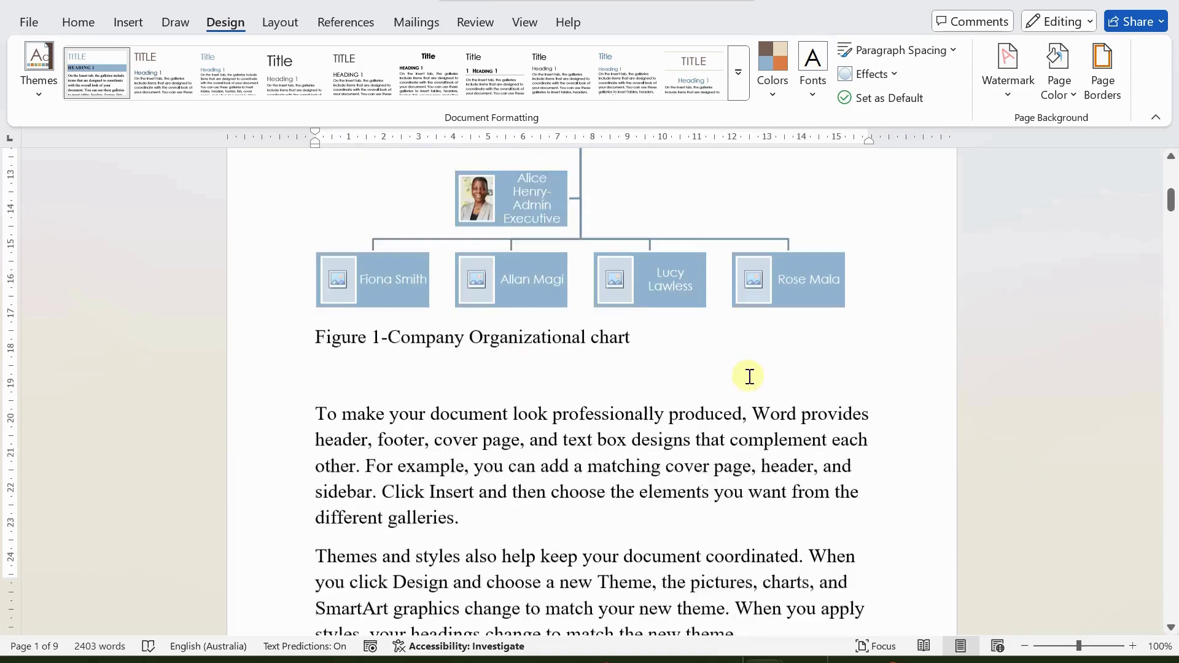
- Recolor the promotional steps SmartArt graphic with the fourth Colorful variation, running from gold through green to teal
scroll(750, 380, "down", 7)
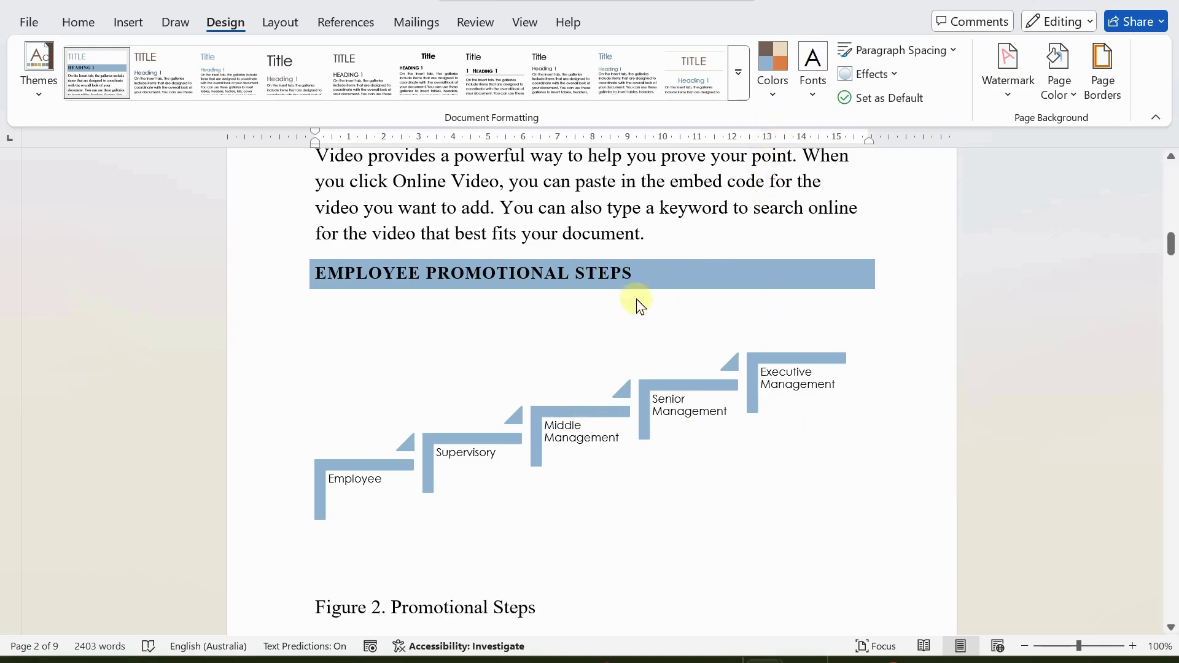
left_click(414, 424)
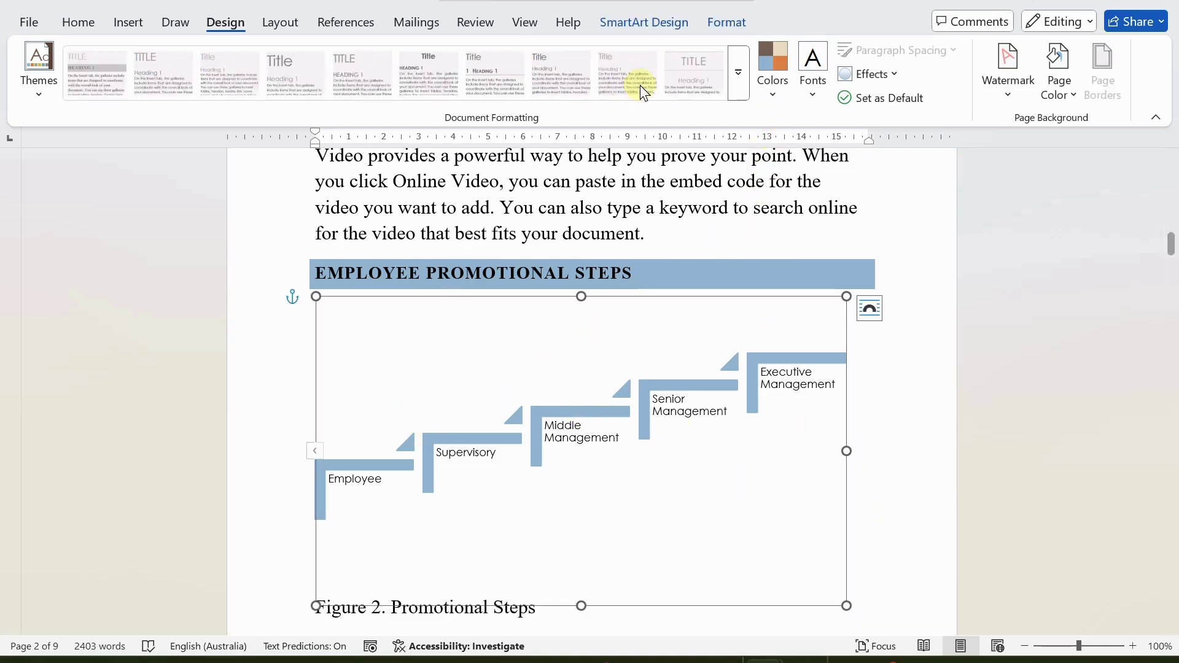
left_click(636, 23)
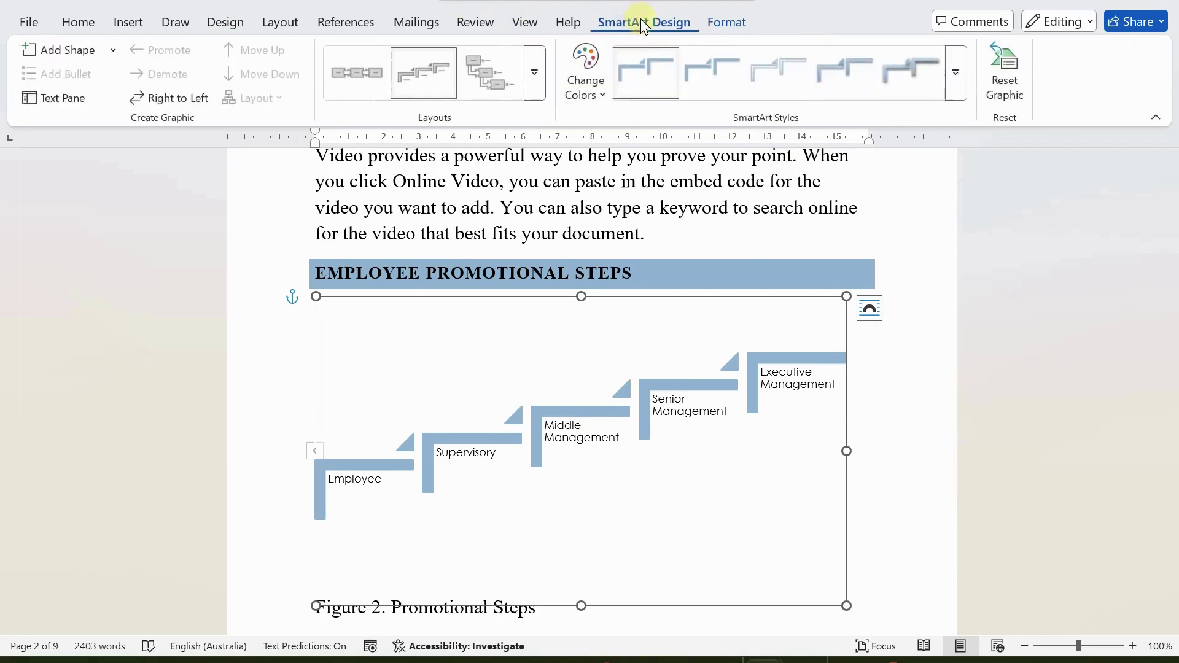
left_click(574, 82)
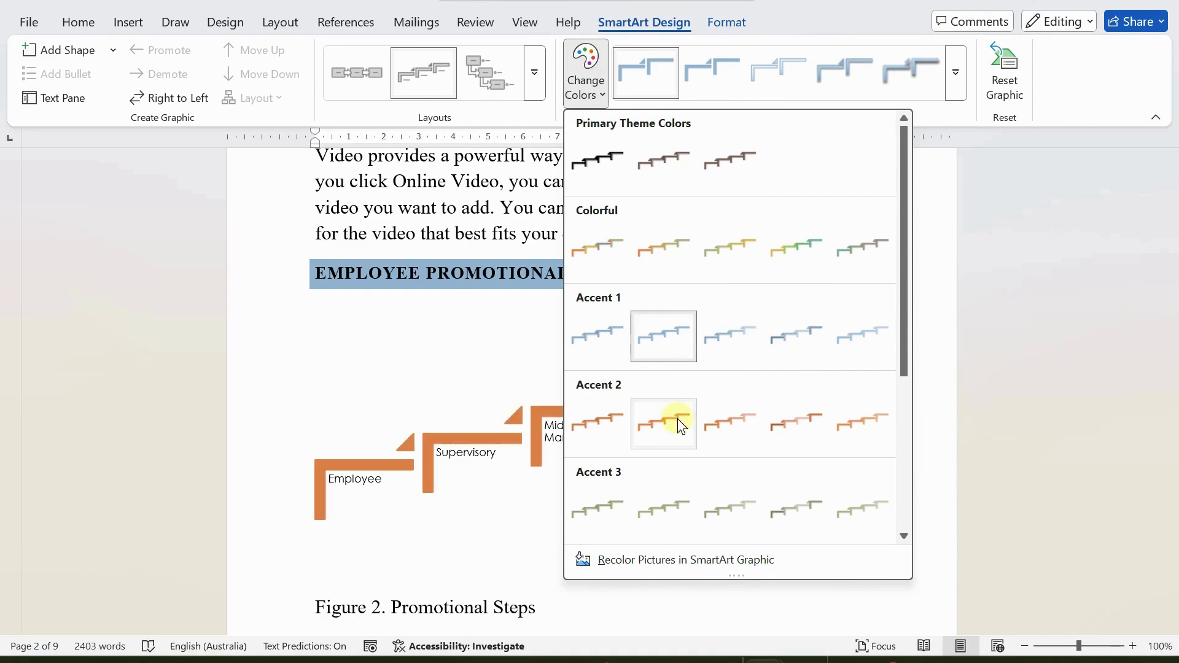
left_click(794, 253)
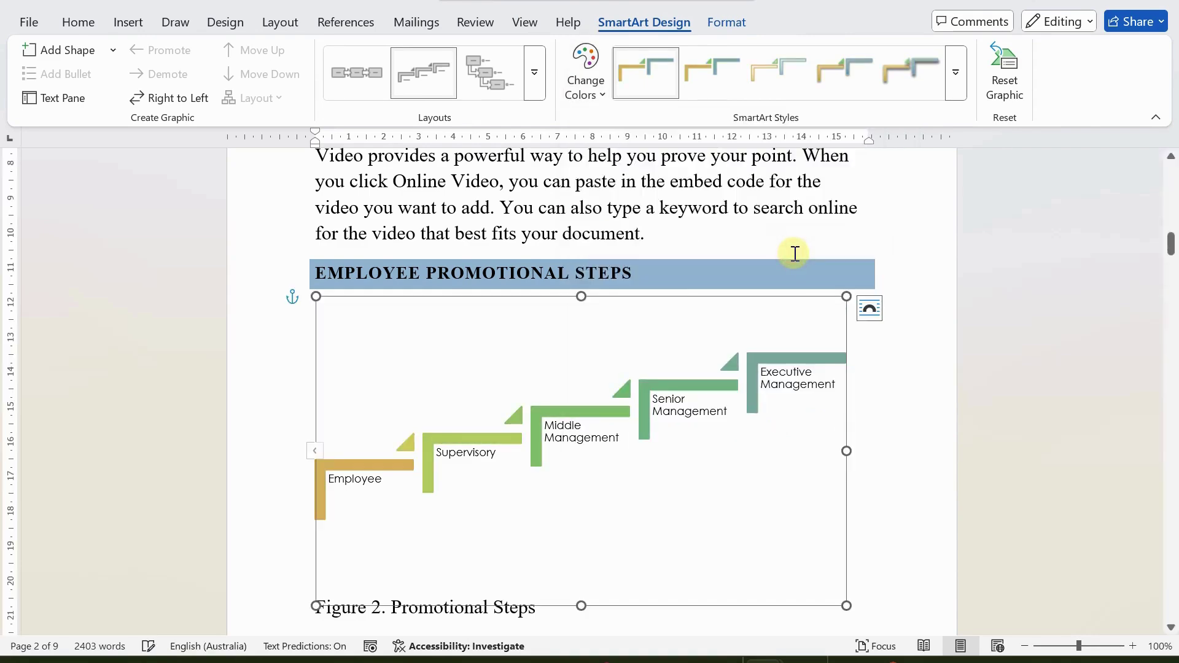
left_click(944, 370)
- Fill the Employee shape in the promotional steps graphic with the standard red color
scroll(943, 369, "up", 10)
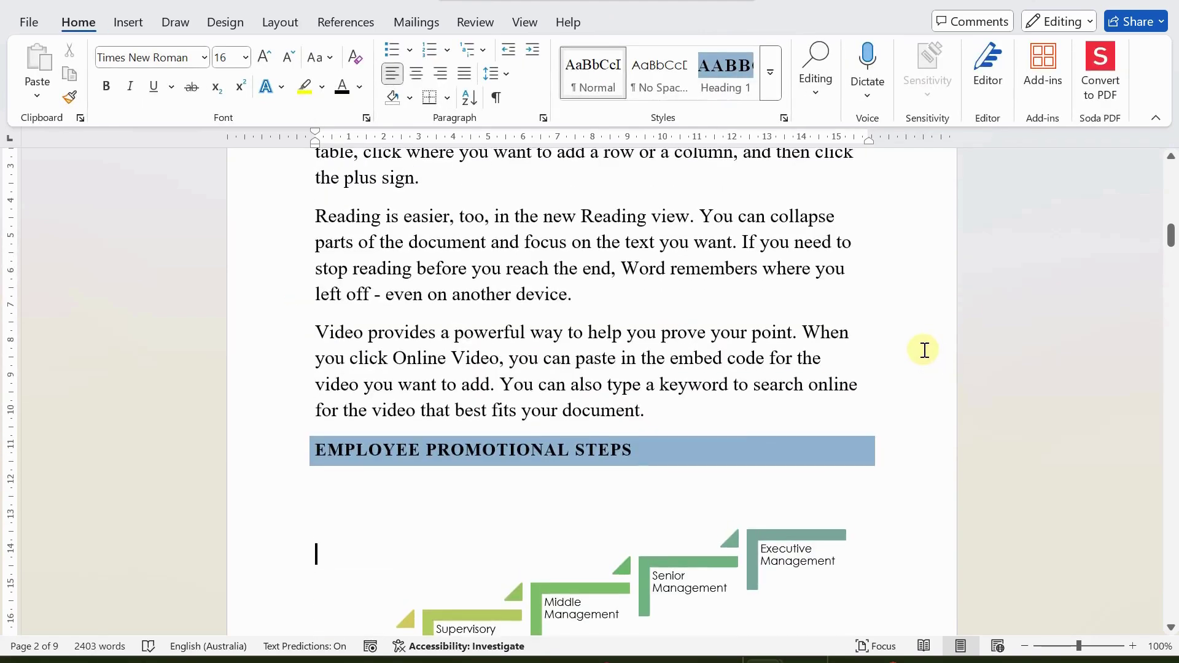
scroll(923, 344, "up", 12)
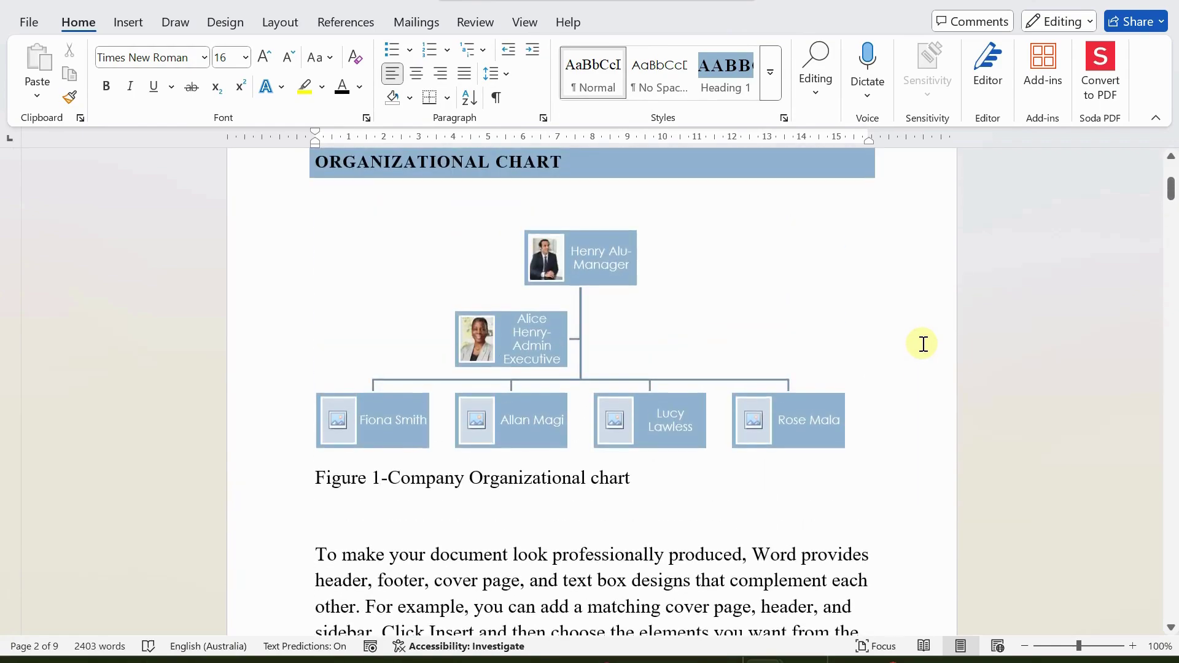
scroll(923, 344, "down", 3)
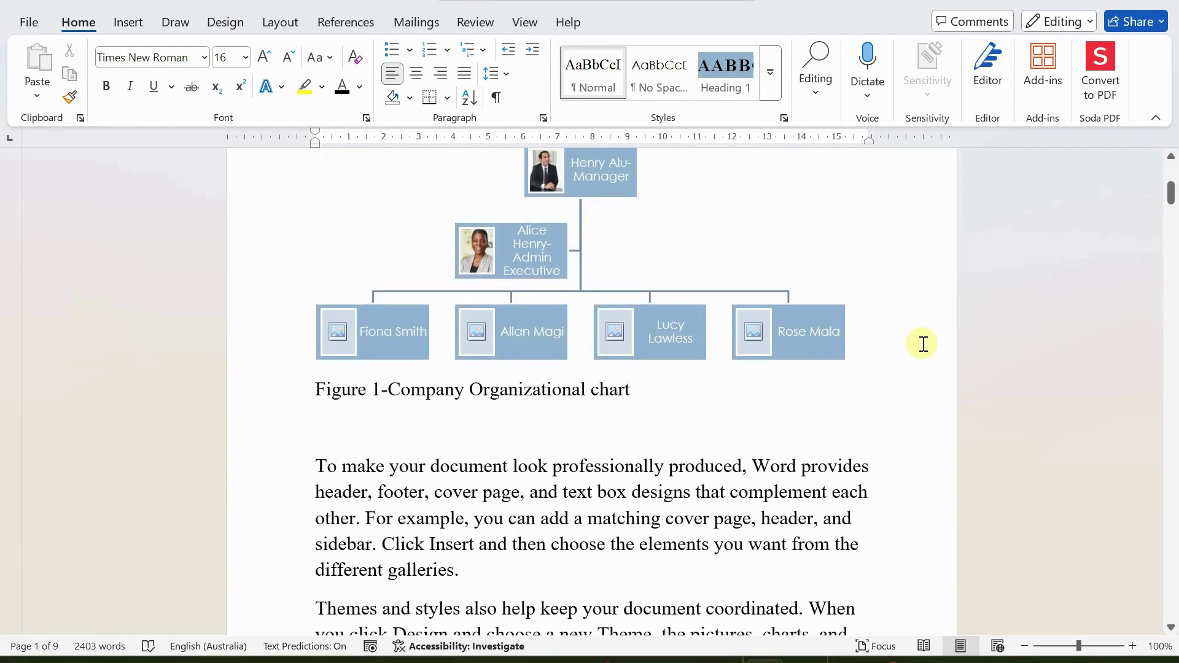
scroll(923, 344, "down", 15)
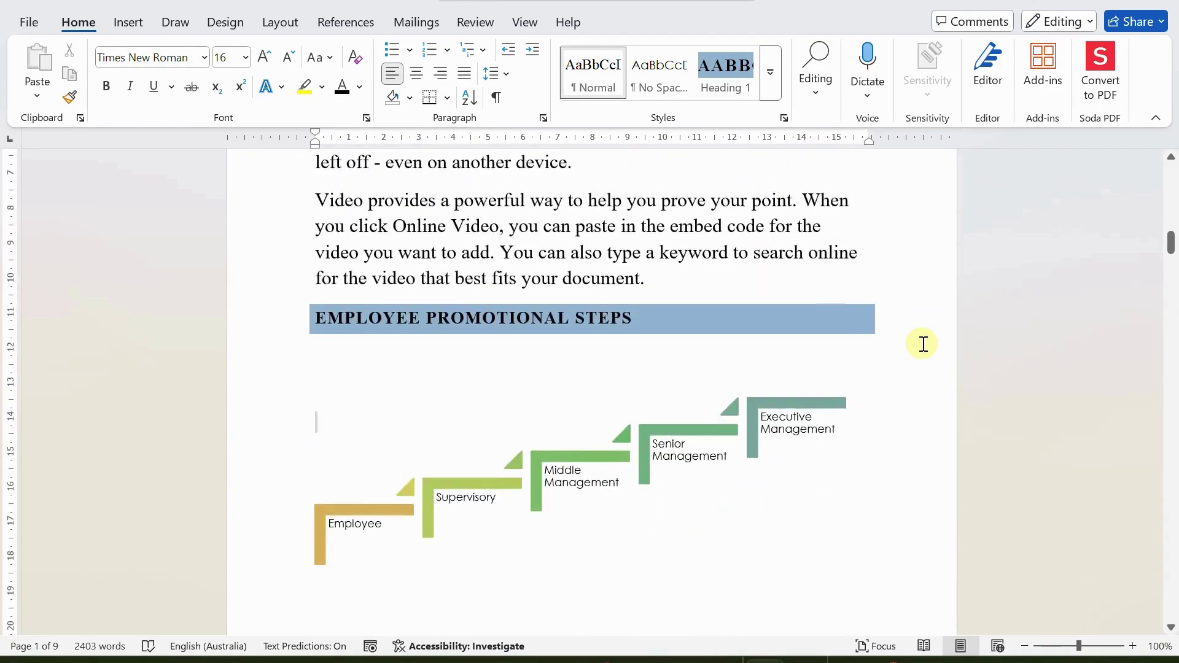
scroll(923, 343, "down", 1)
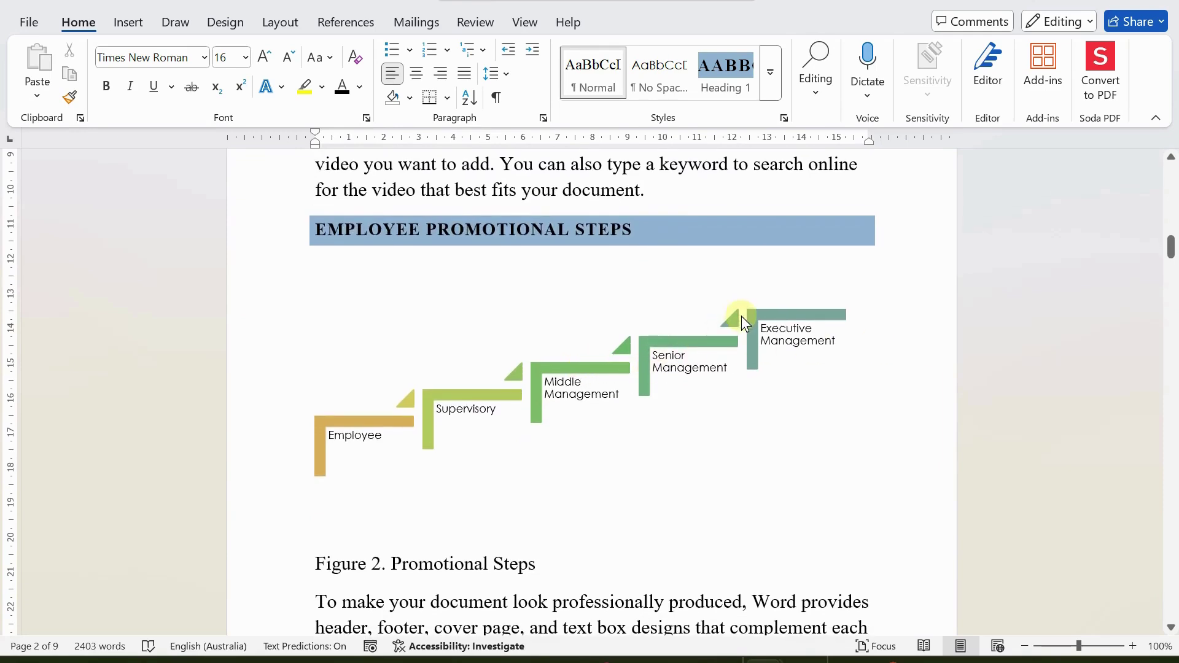
left_click(475, 400)
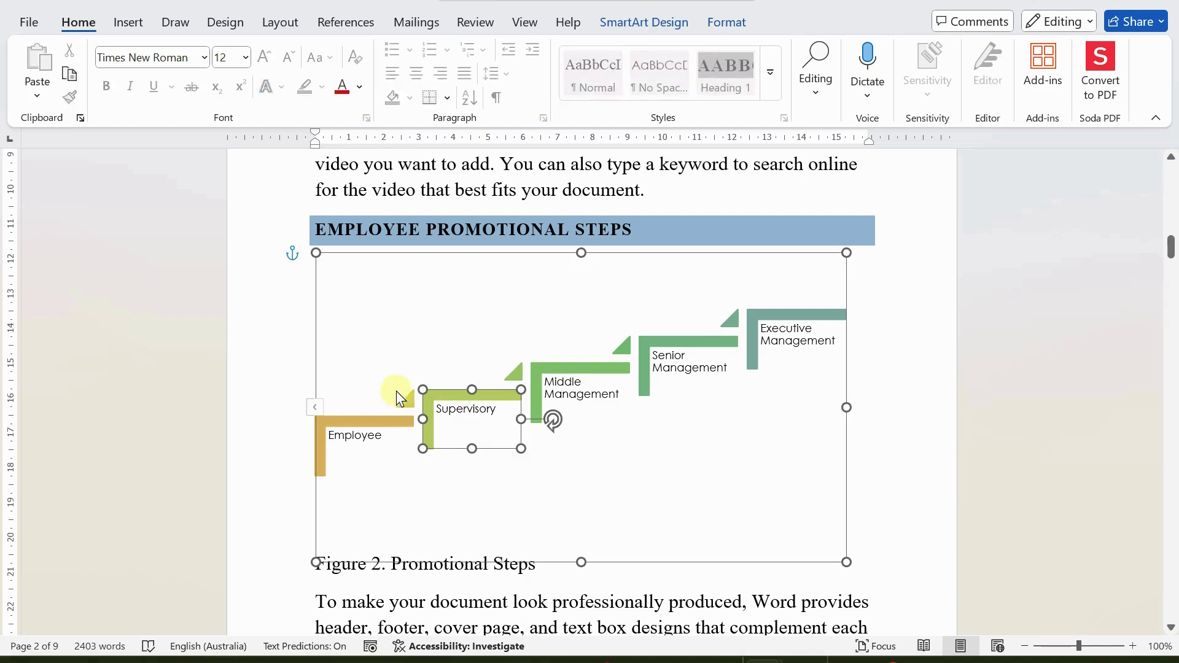
left_click(371, 427)
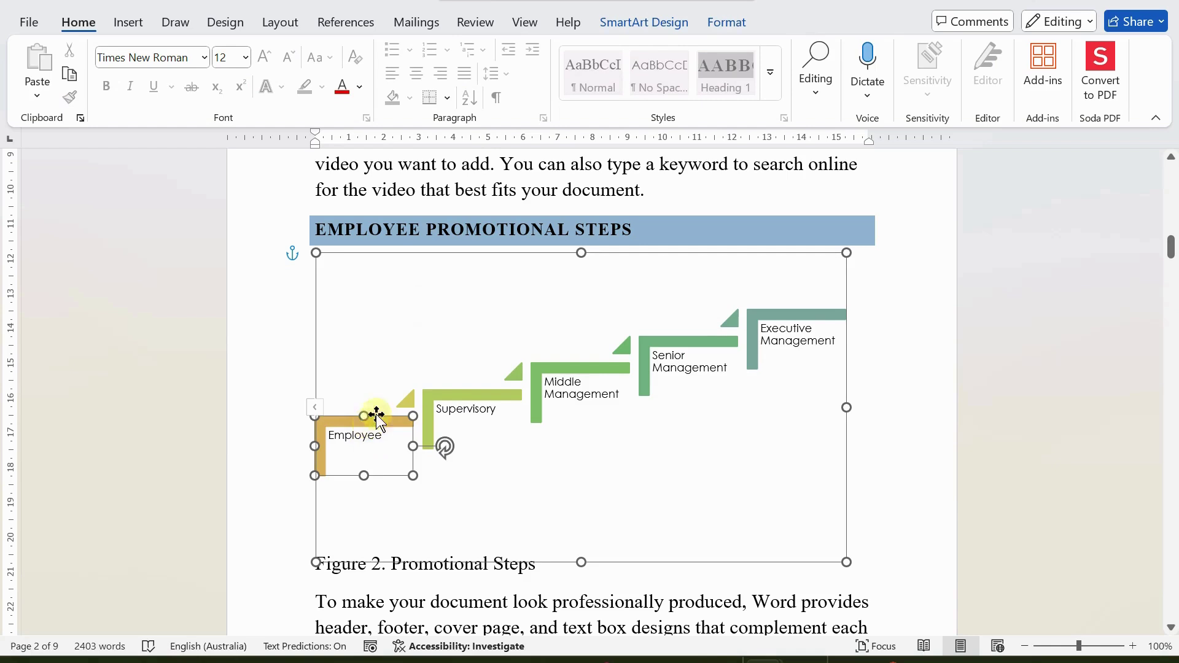
left_click(724, 22)
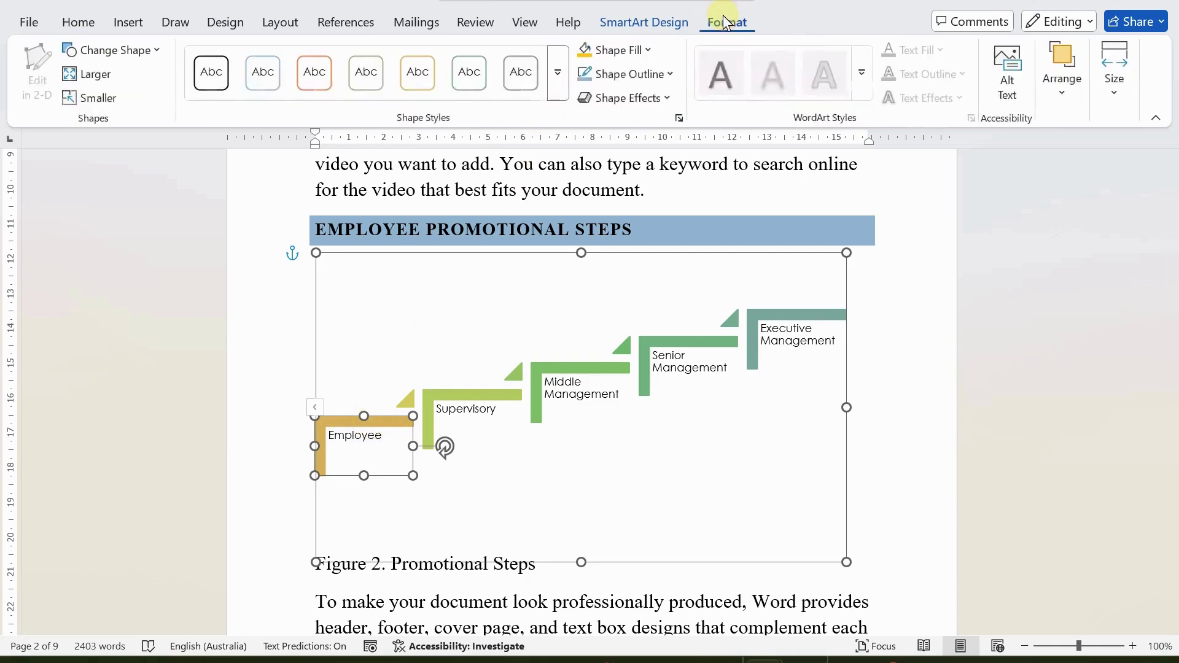
left_click(651, 50)
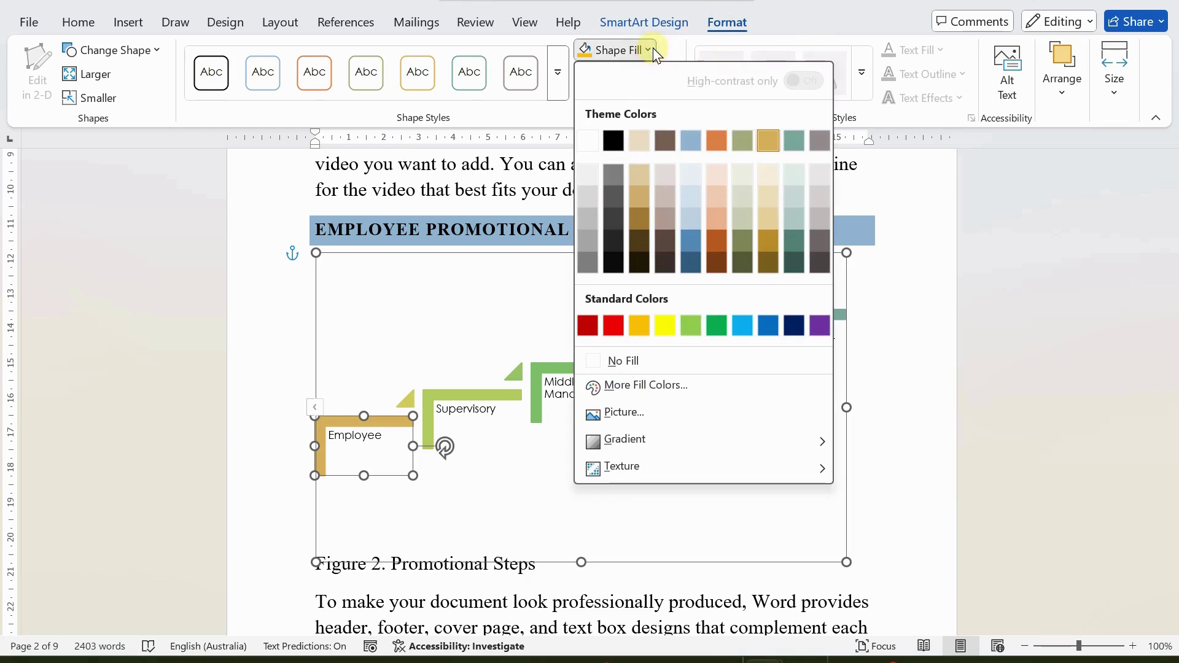
left_click(612, 326)
- Fill the Middle Management shape with standard light blue and the Executive Management shape with a brown shade of the tan theme color
left_click(555, 370)
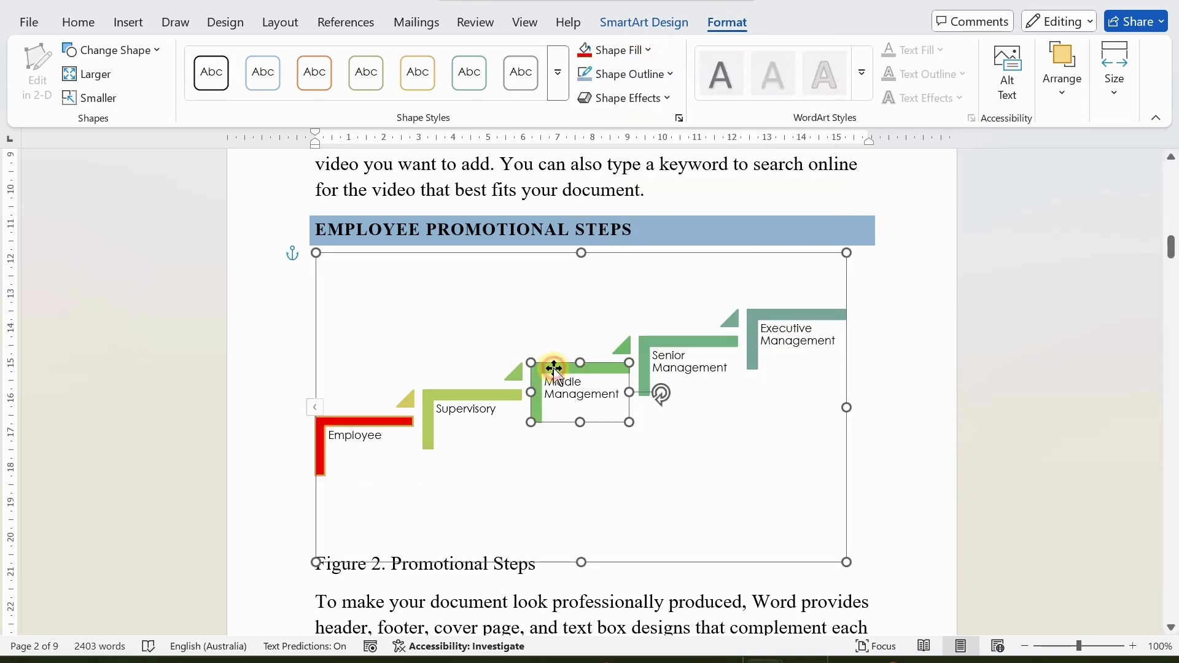
left_click(649, 50)
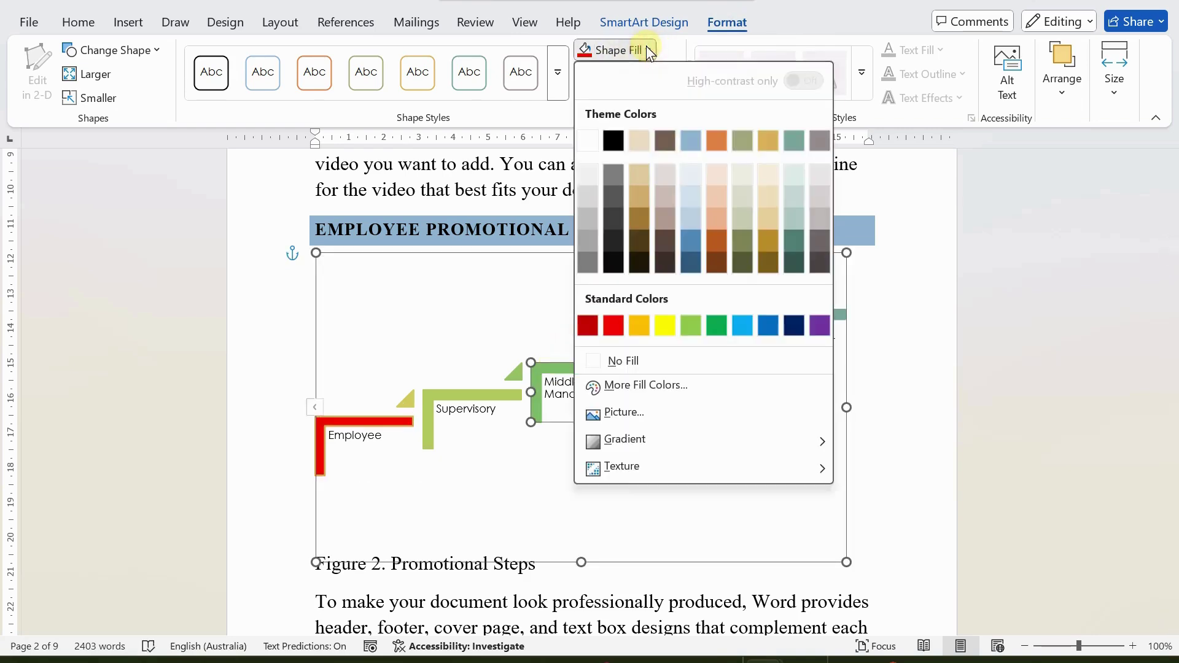
left_click(750, 324)
left_click(766, 315)
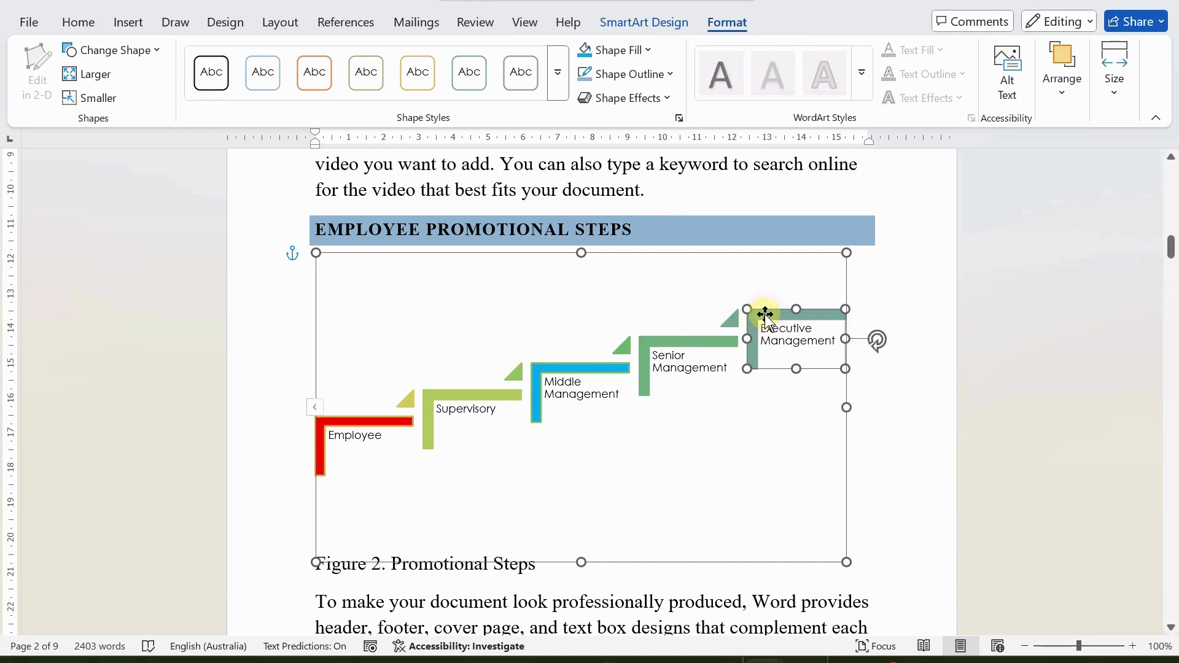
left_click(632, 50)
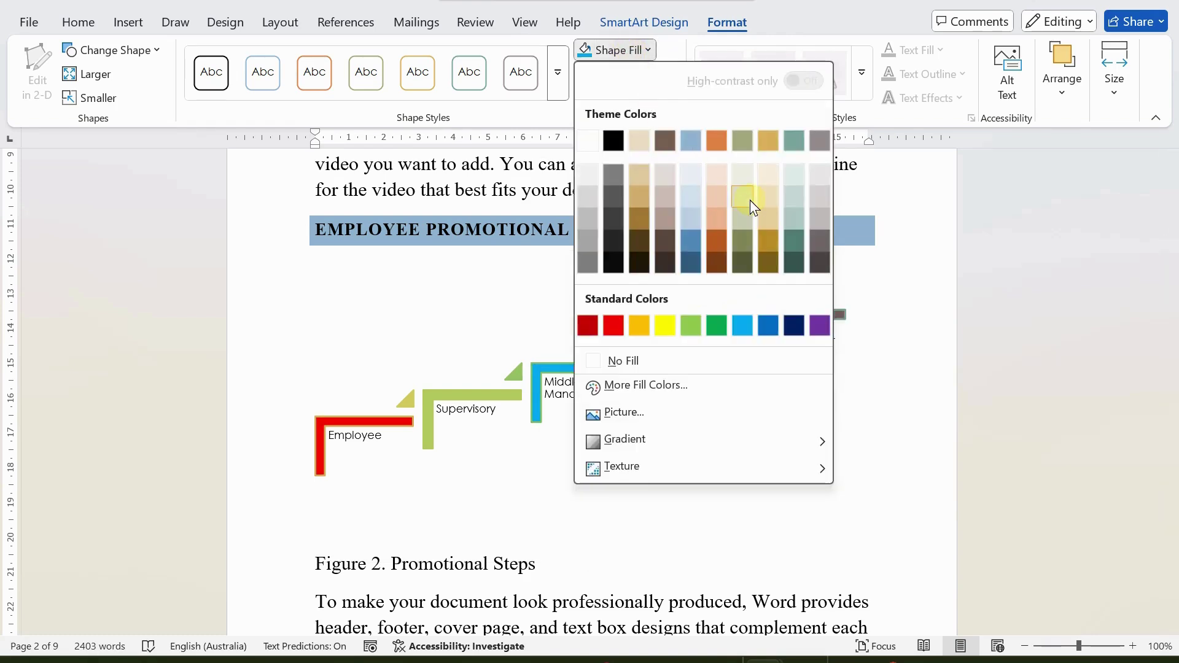
left_click(635, 212)
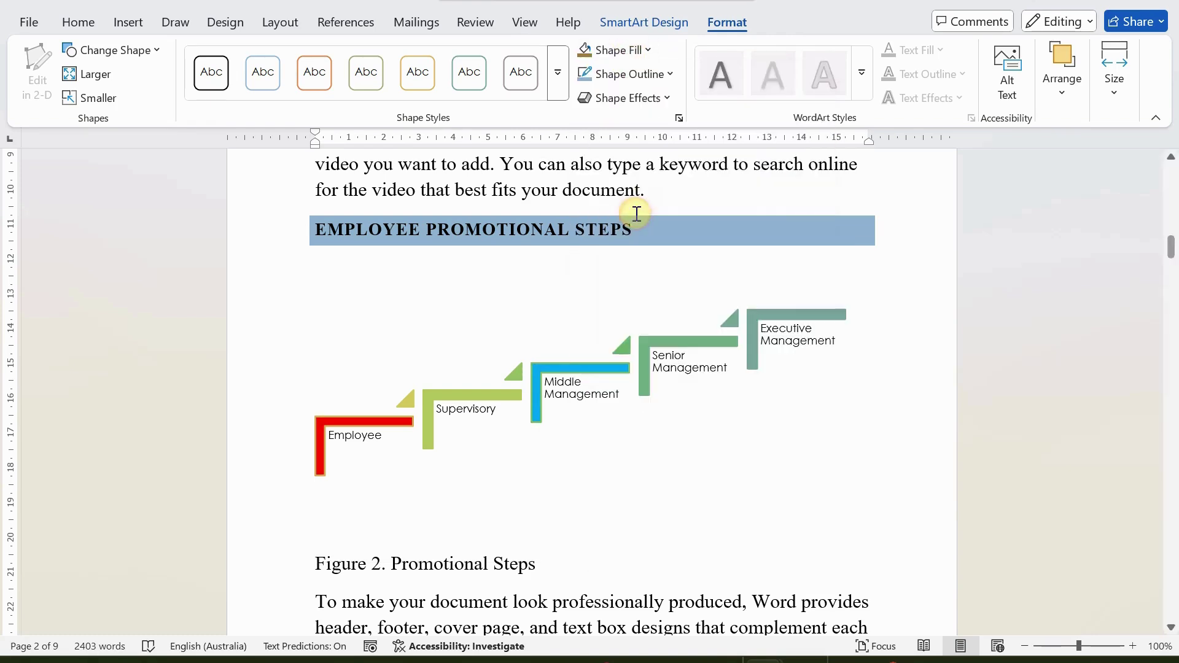
left_click(928, 391)
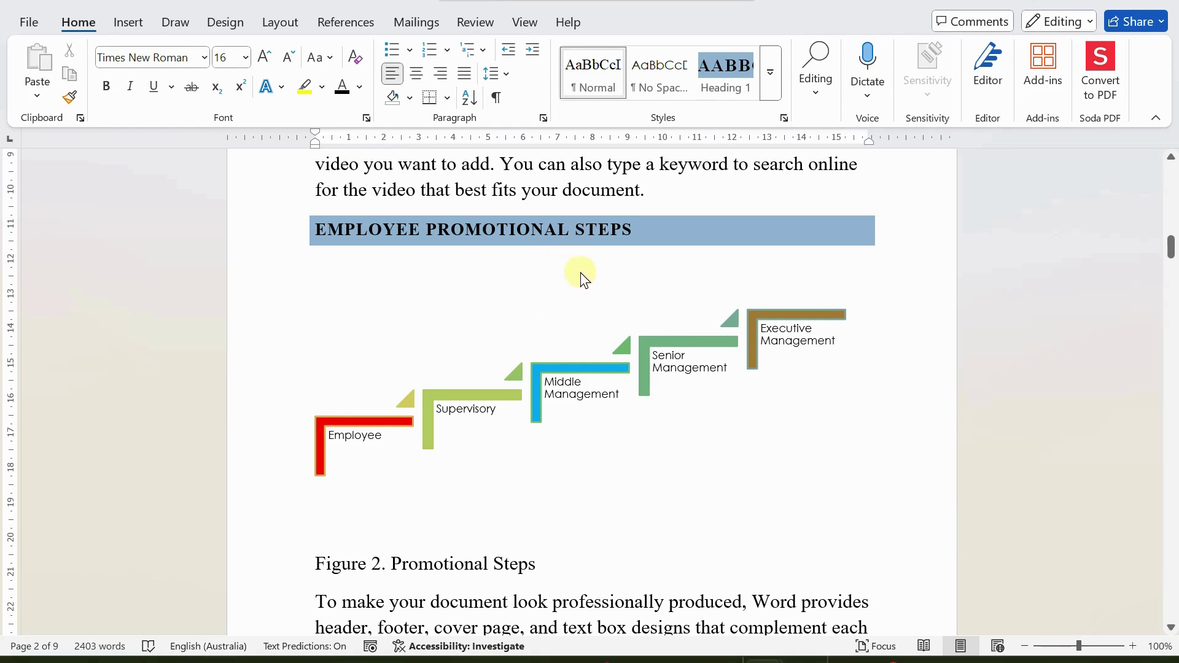
- Examine the organizational chart, its section heading and its caption for how they follow the document's theme colors
left_click(221, 22)
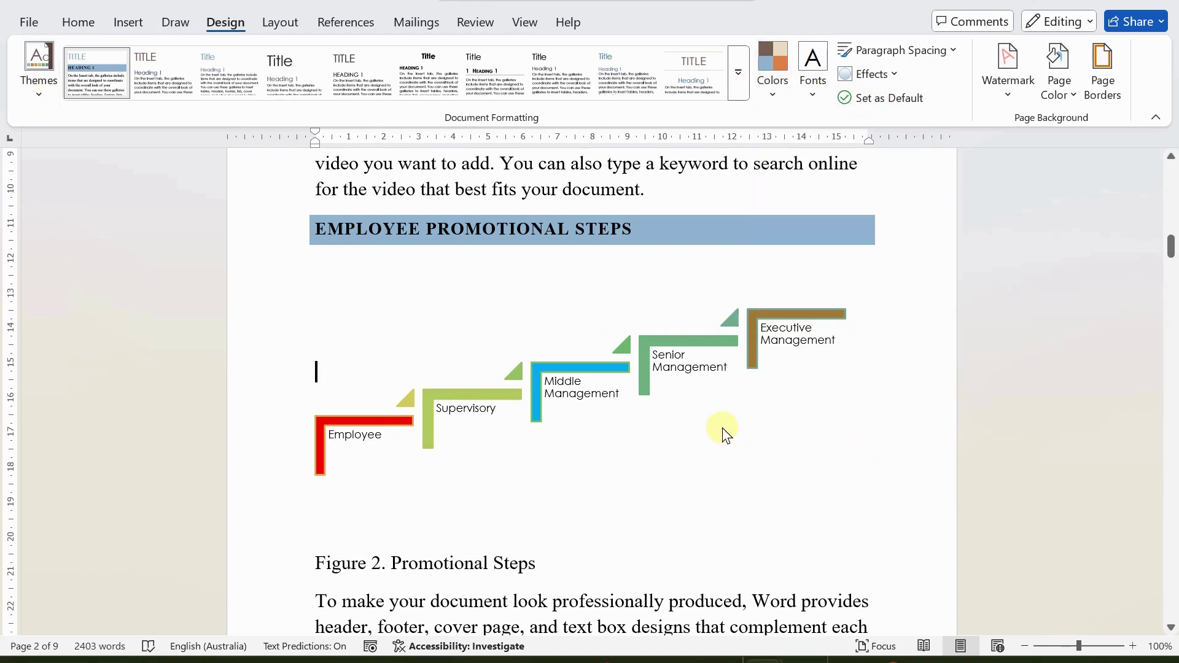
scroll(726, 434, "up", 5)
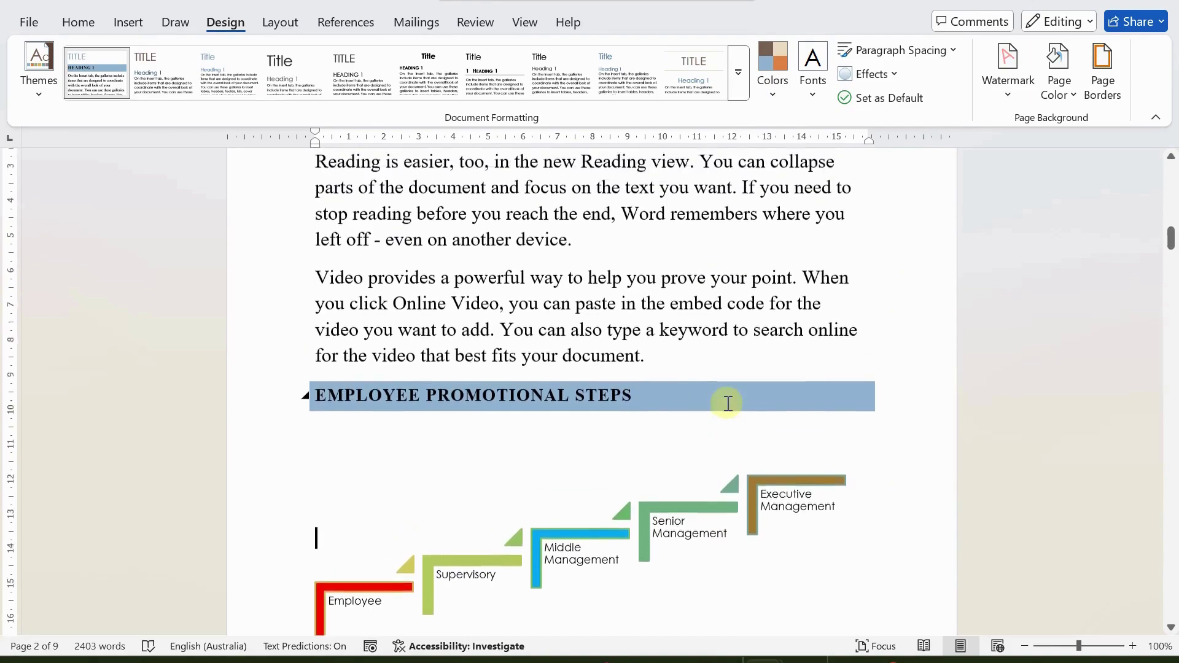
scroll(727, 402, "up", 15)
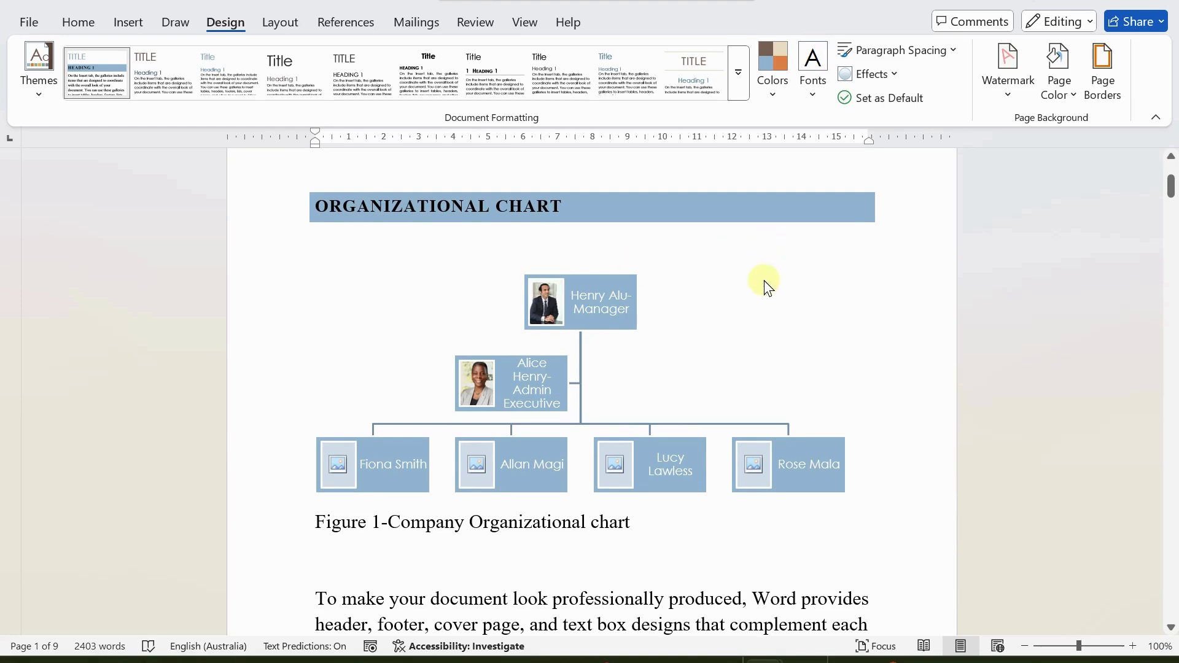
scroll(764, 298, "down", 2)
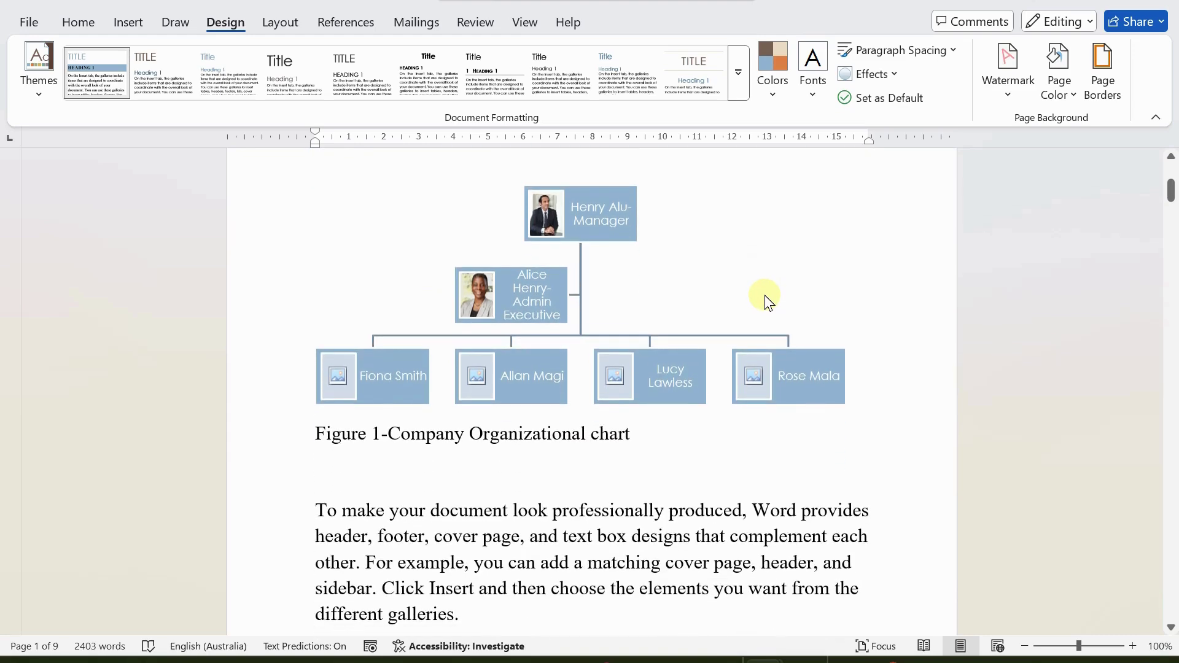
scroll(765, 297, "down", 2)
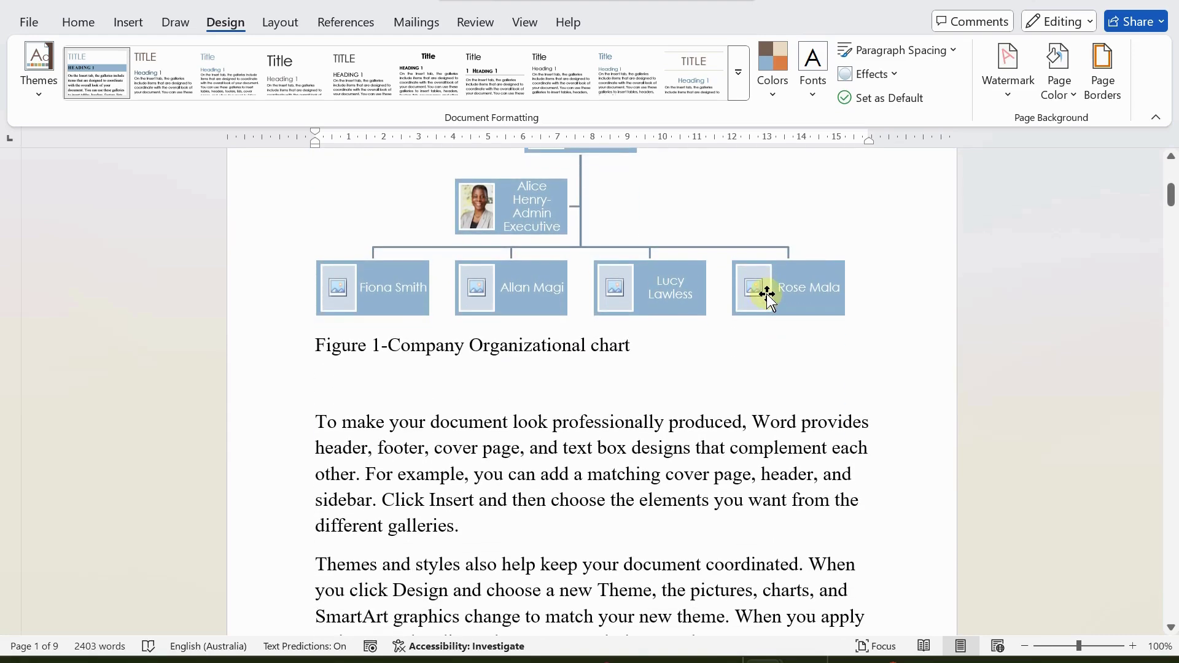
scroll(767, 294, "up", 6)
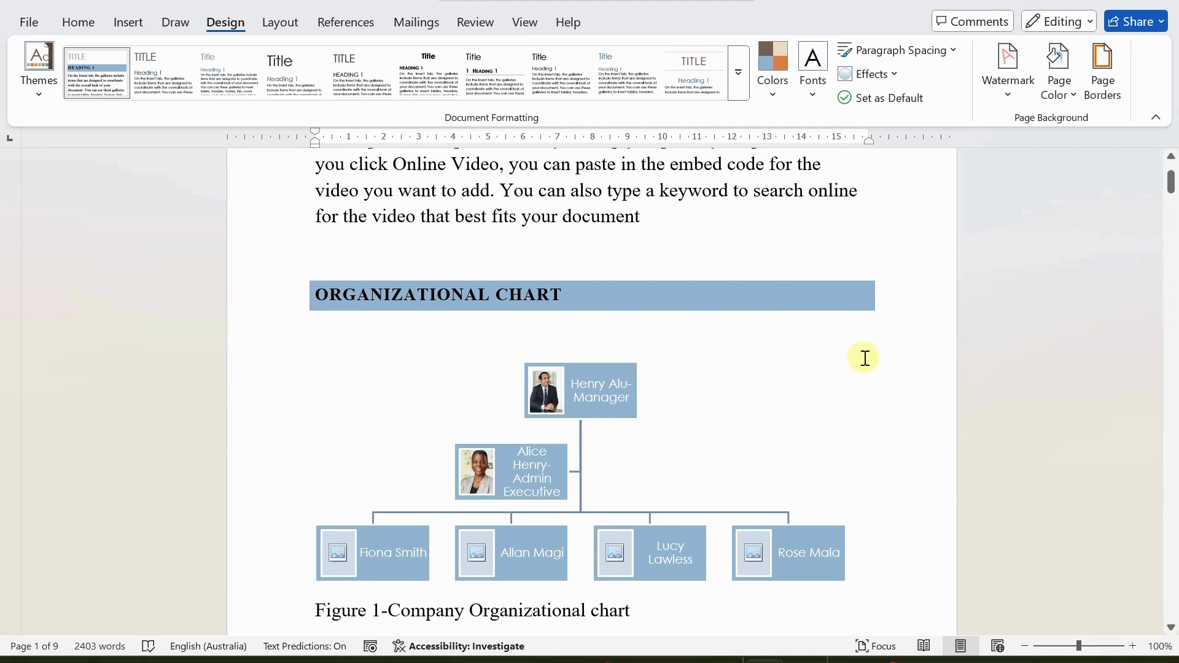
scroll(865, 358, "up", 2)
scroll(864, 352, "down", 2)
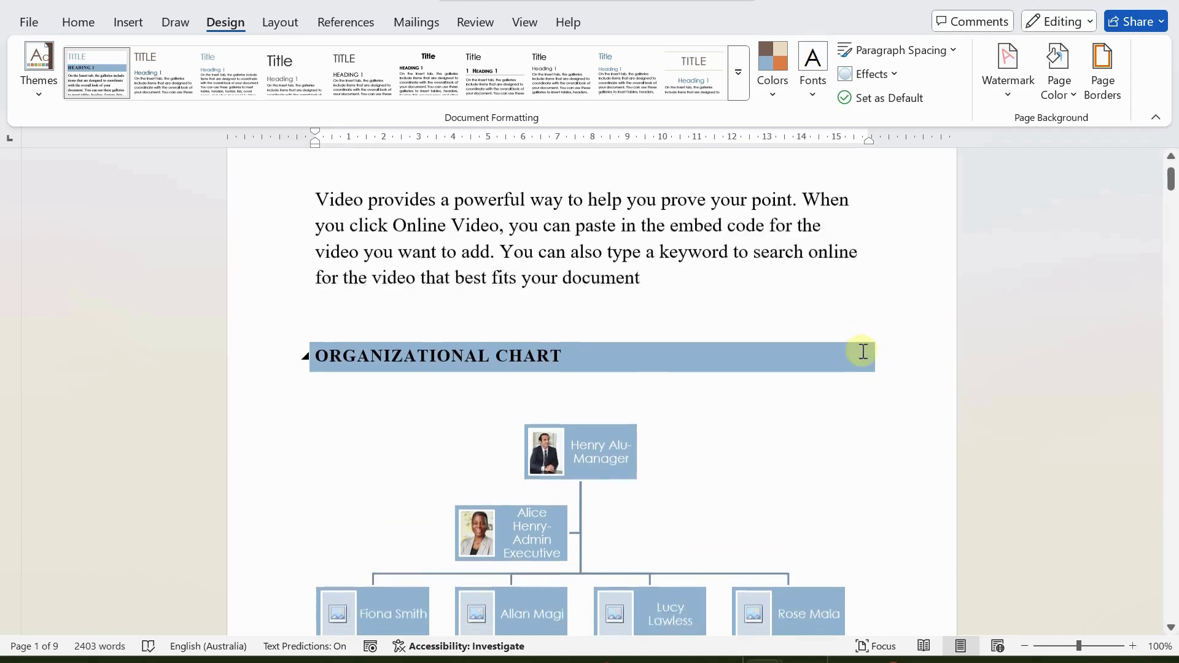
scroll(863, 351, "up", 2)
scroll(863, 352, "up", 1)
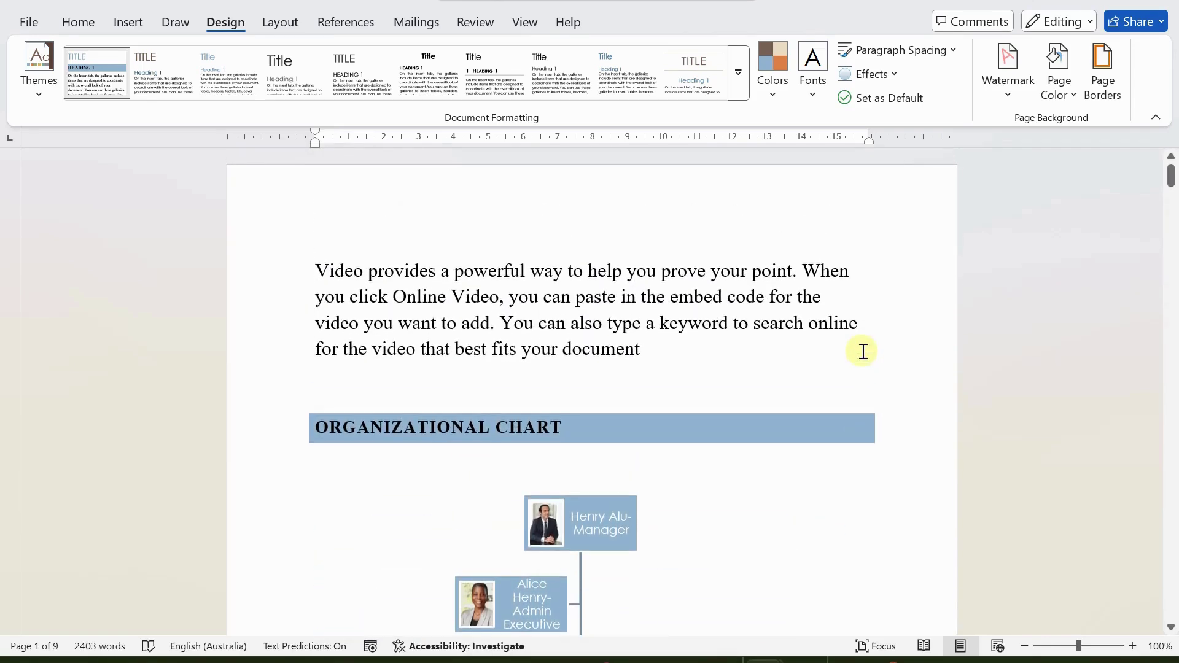
- Look through the document themes and theme color sets without applying one, and compare the organizational chart with the promotional steps graphic
left_click(38, 86)
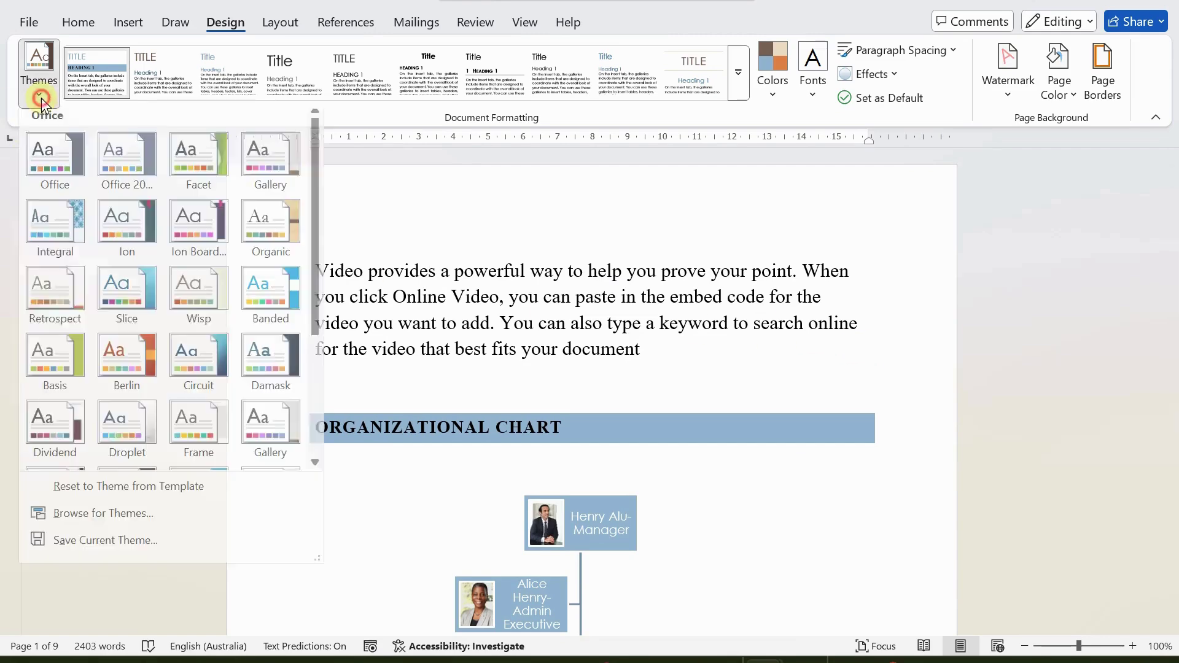
left_click(770, 90)
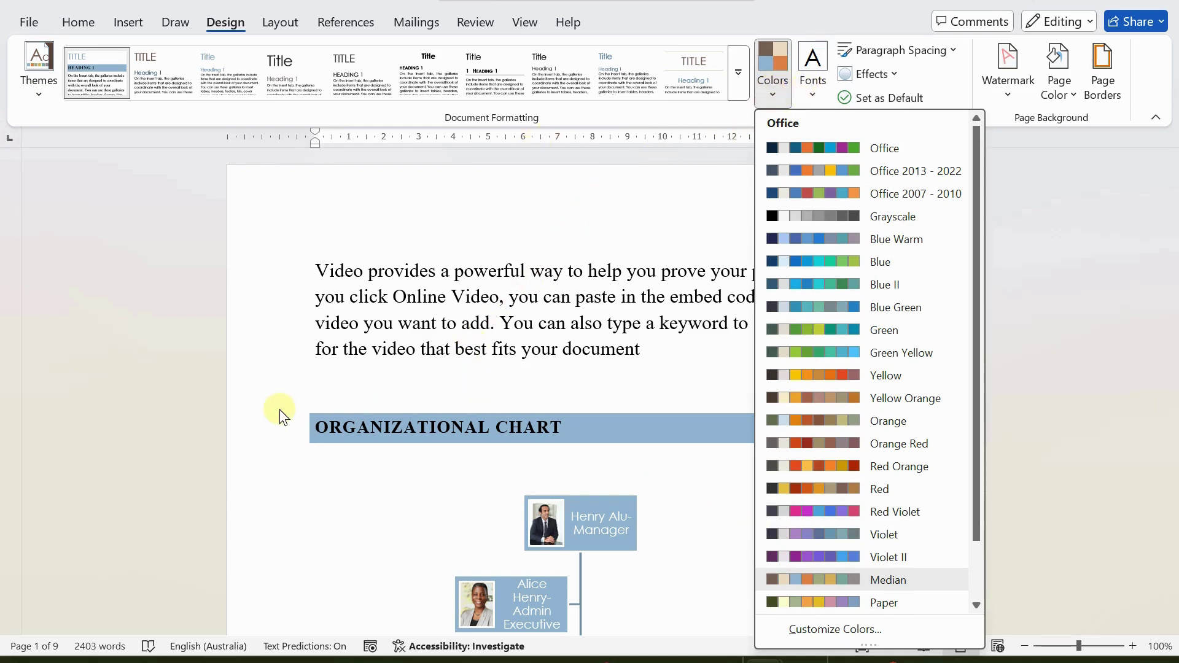
scroll(261, 264, "down", 3)
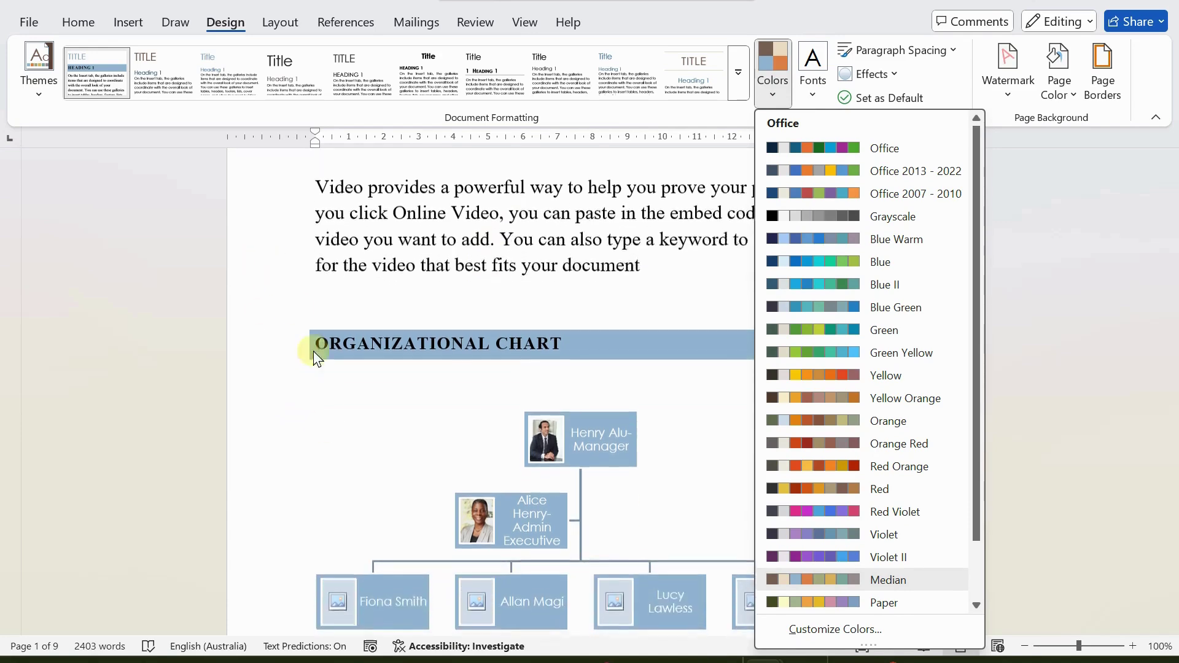
left_click(337, 428)
scroll(337, 428, "down", 7)
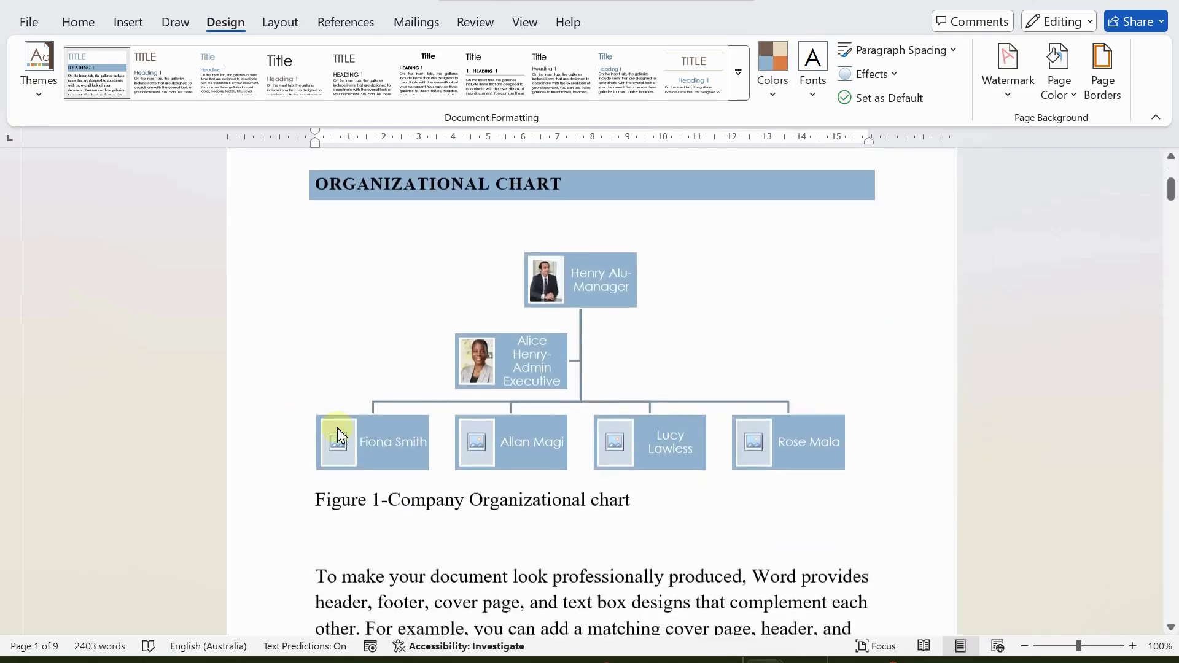
scroll(666, 458, "down", 9)
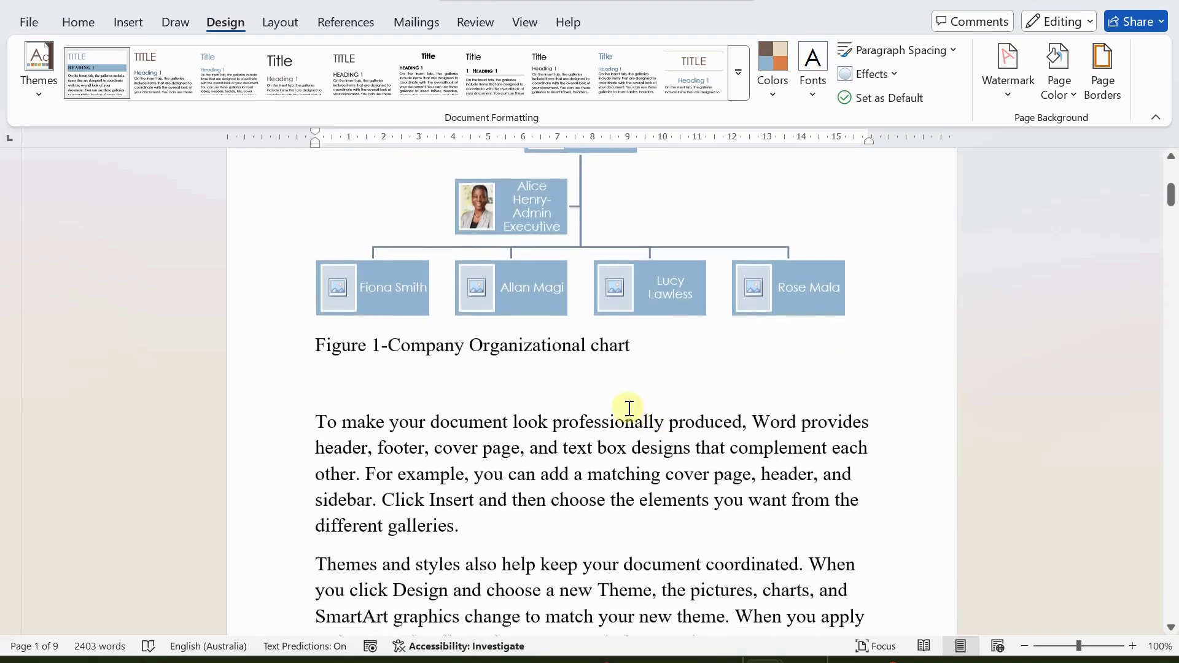
scroll(630, 408, "down", 20)
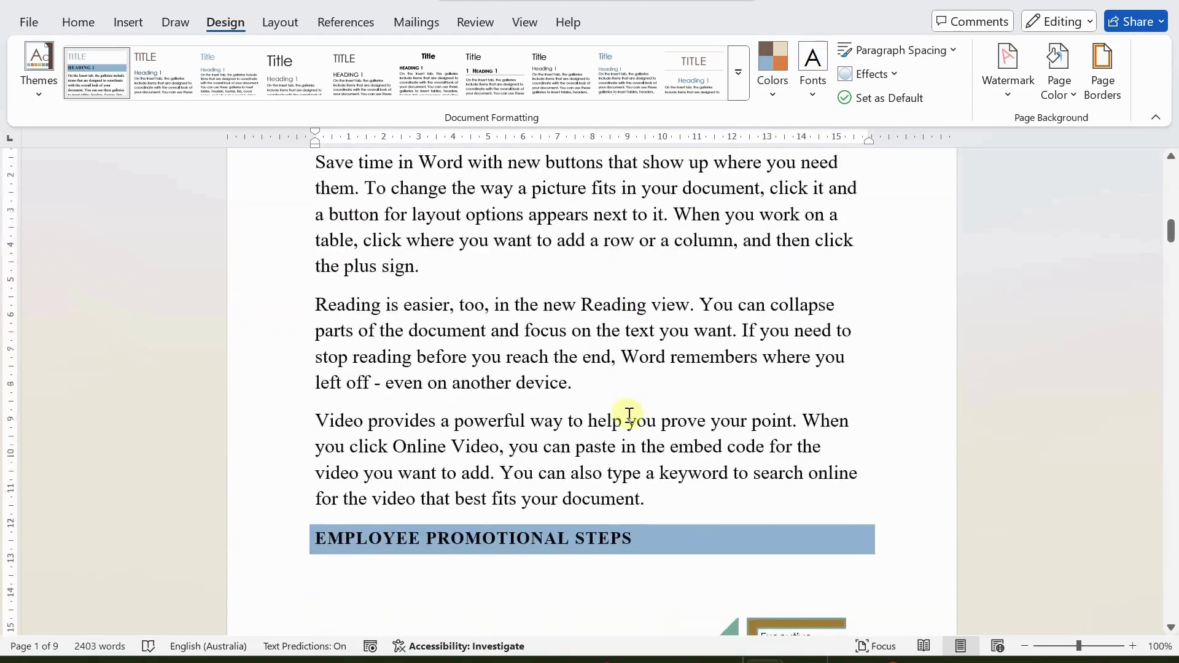
scroll(632, 418, "down", 10)
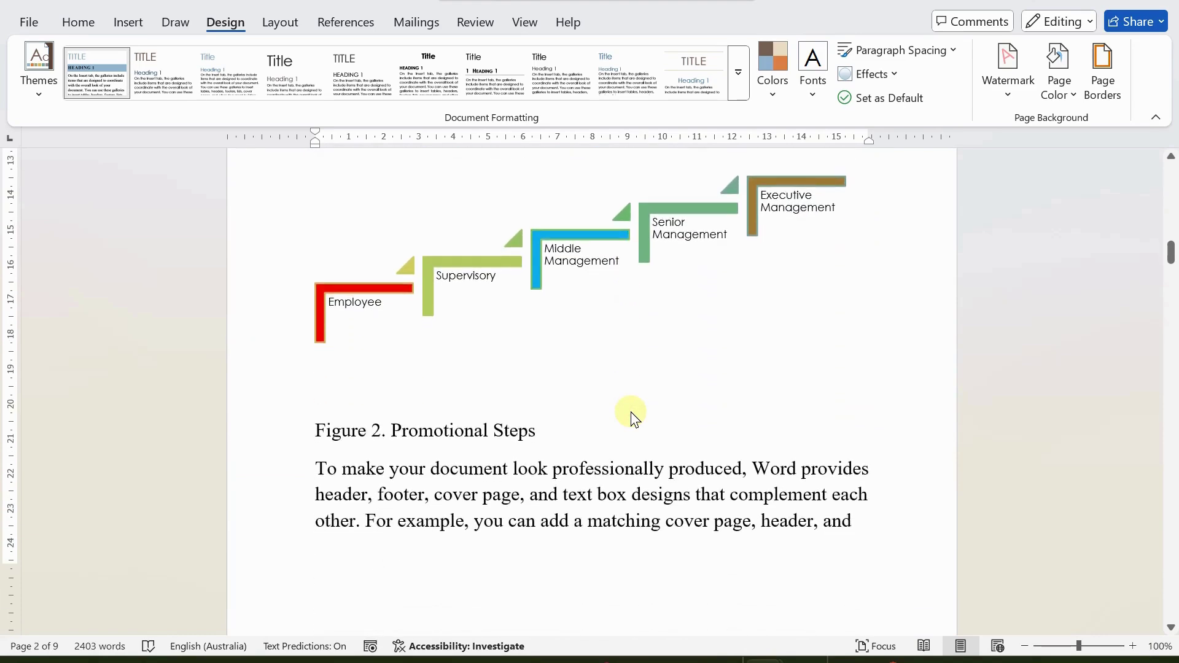
- Add an empty paragraph on page 4 between the "Save time in Word" and "Reading is easier" paragraphs
scroll(632, 415, "down", 10)
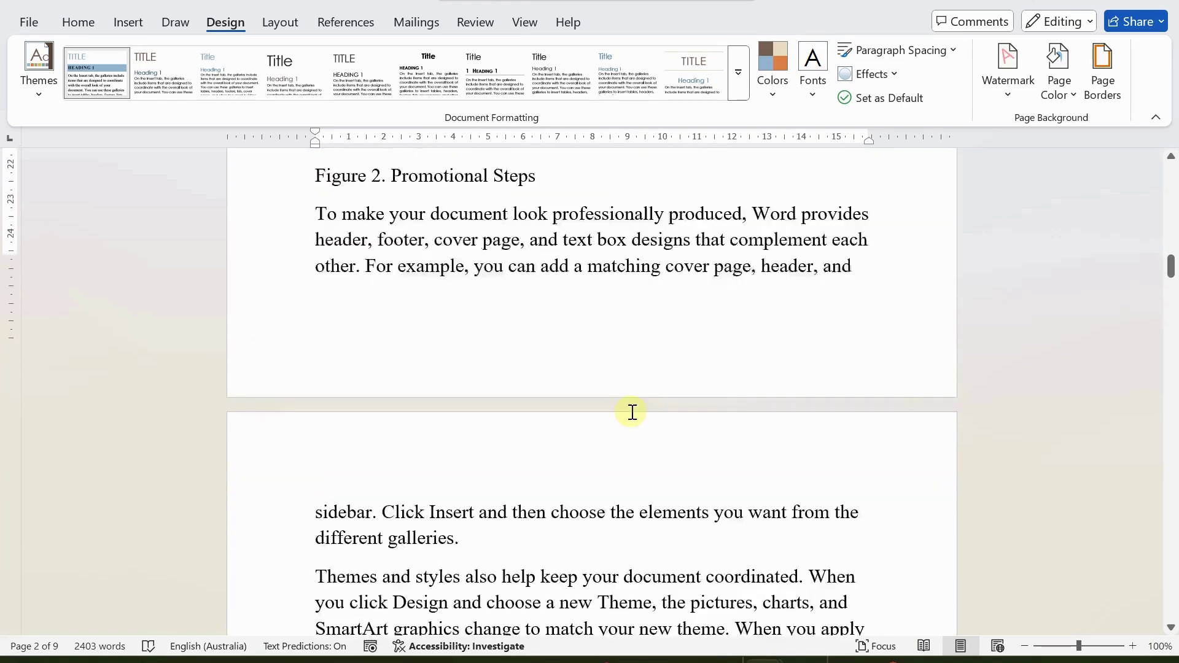
scroll(632, 412, "up", 6)
scroll(632, 412, "up", 6)
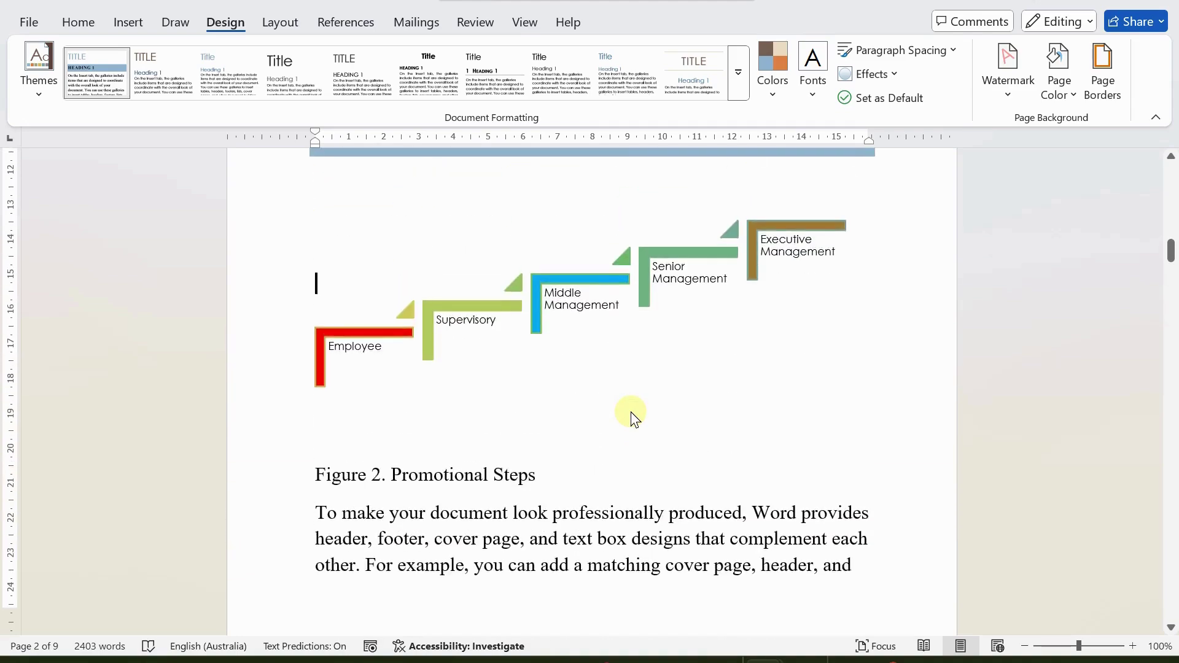
scroll(633, 415, "up", 3)
scroll(633, 416, "down", 20)
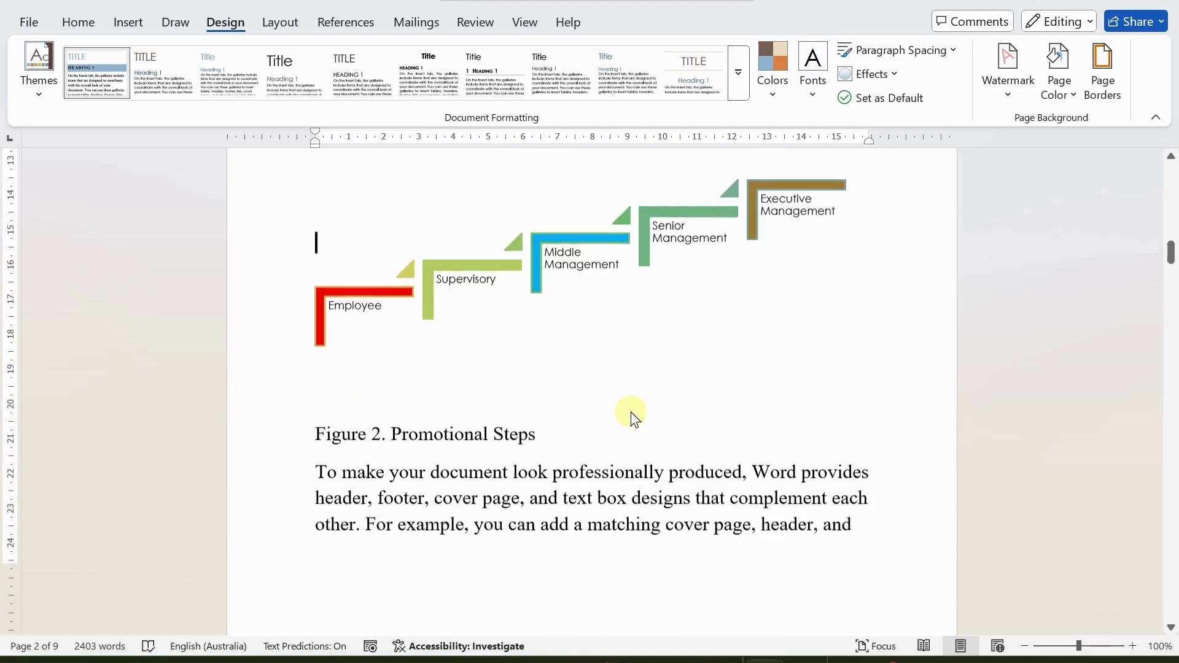
scroll(632, 412, "down", 15)
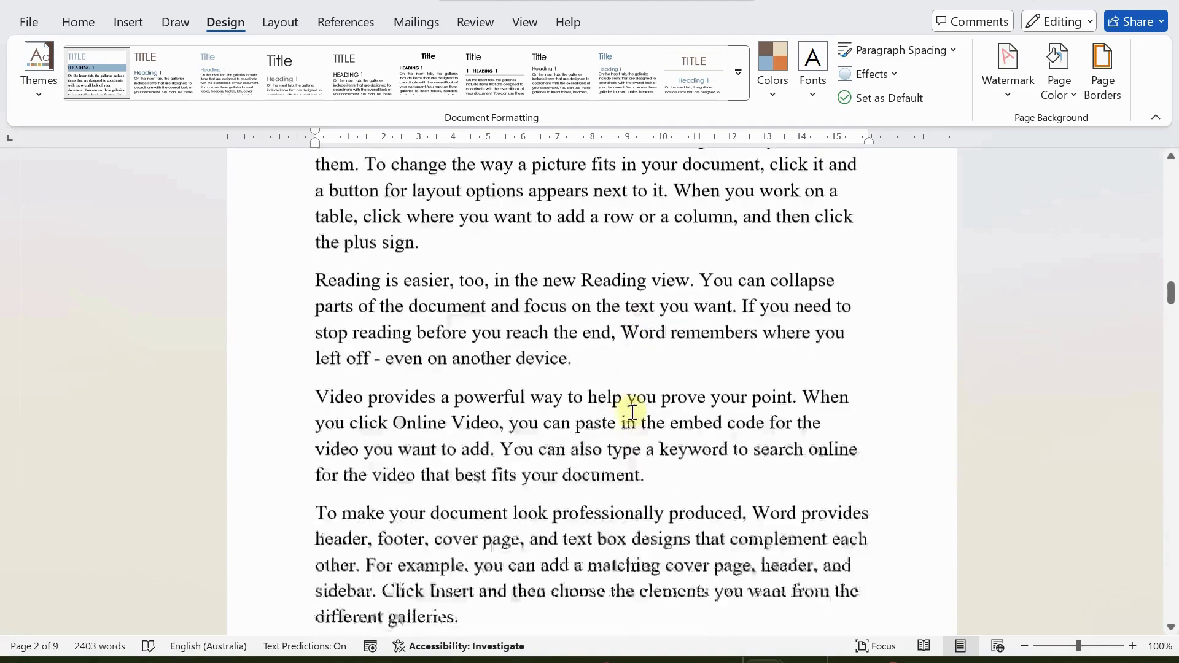
scroll(700, 407, "down", 3)
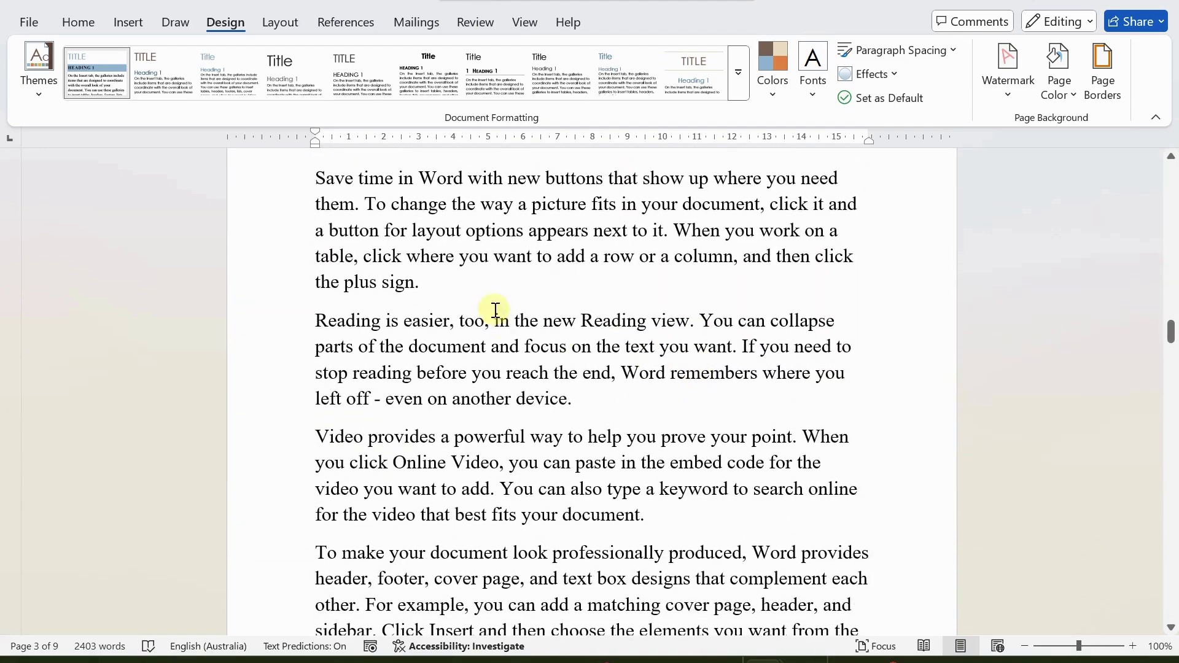
left_click(493, 290)
key("Return")
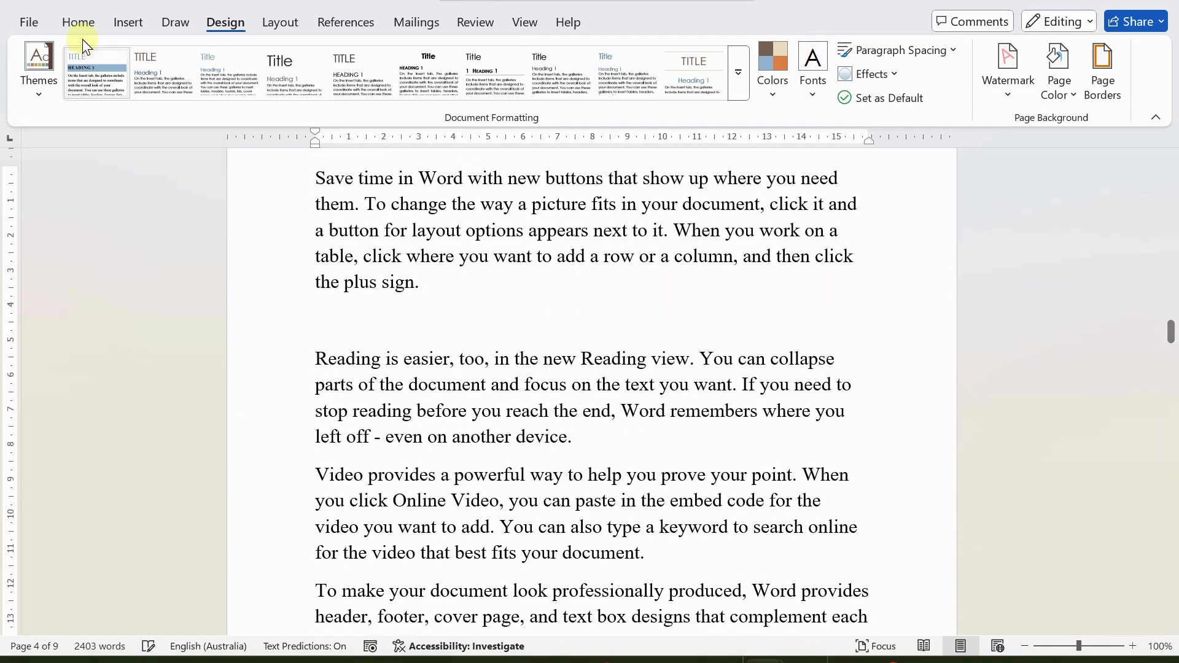
- Insert a Vertical Box List SmartArt graphic from the List category in the empty paragraph
left_click(134, 26)
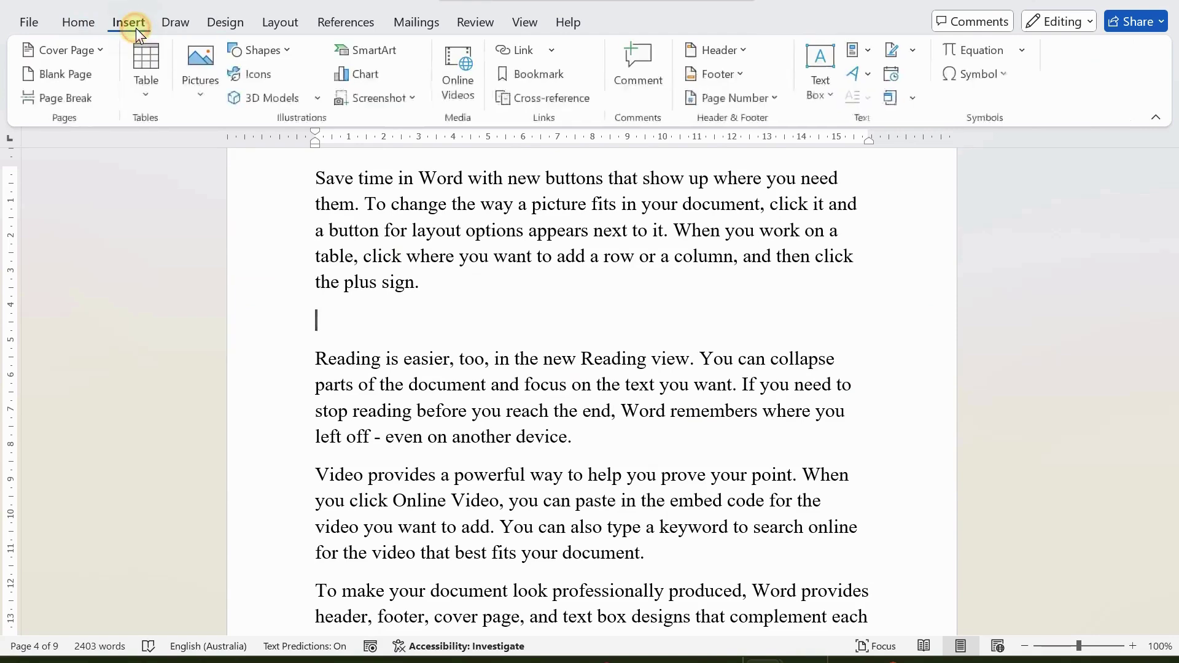
left_click(367, 49)
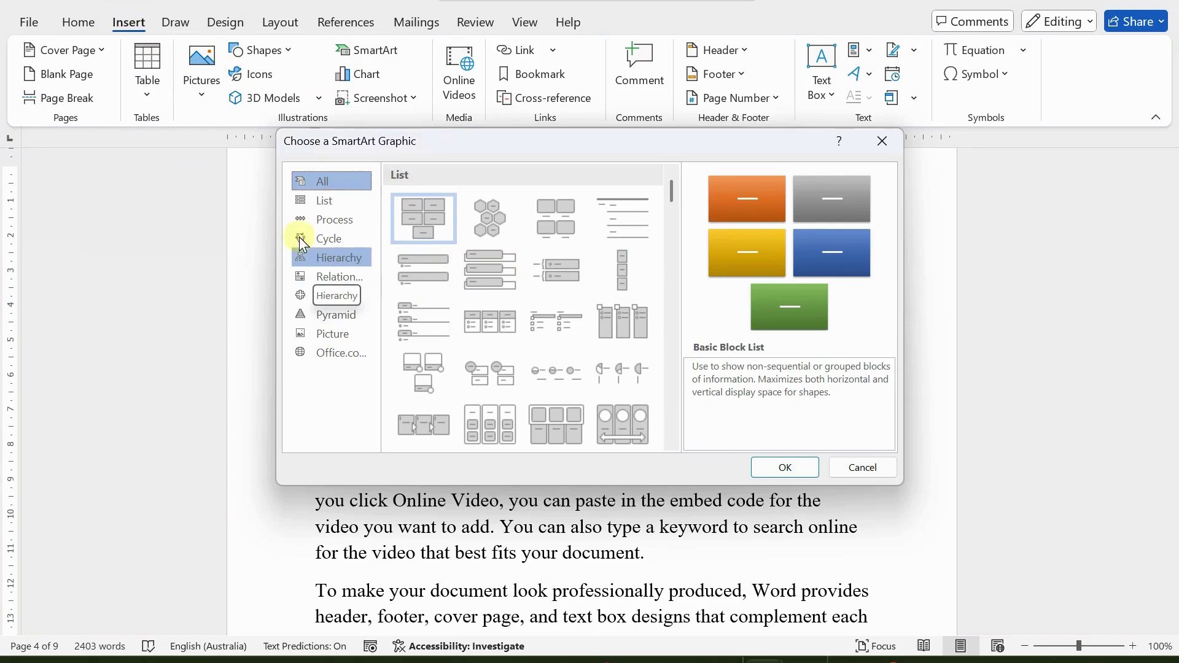
left_click(324, 200)
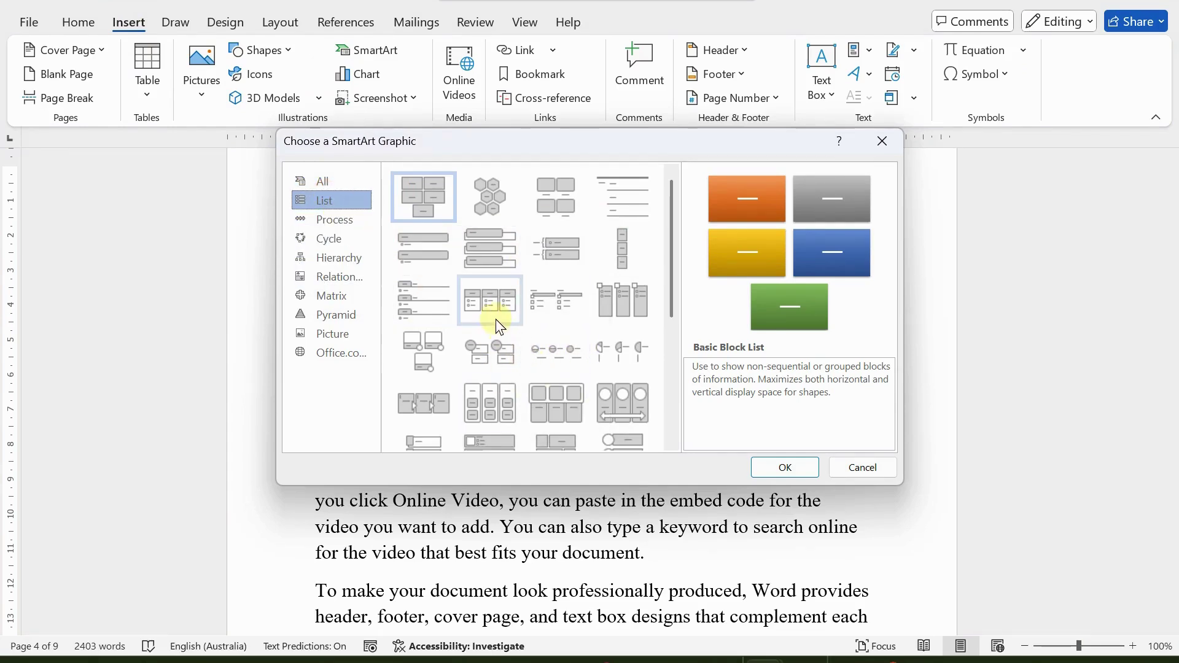
scroll(499, 287, "down", 4)
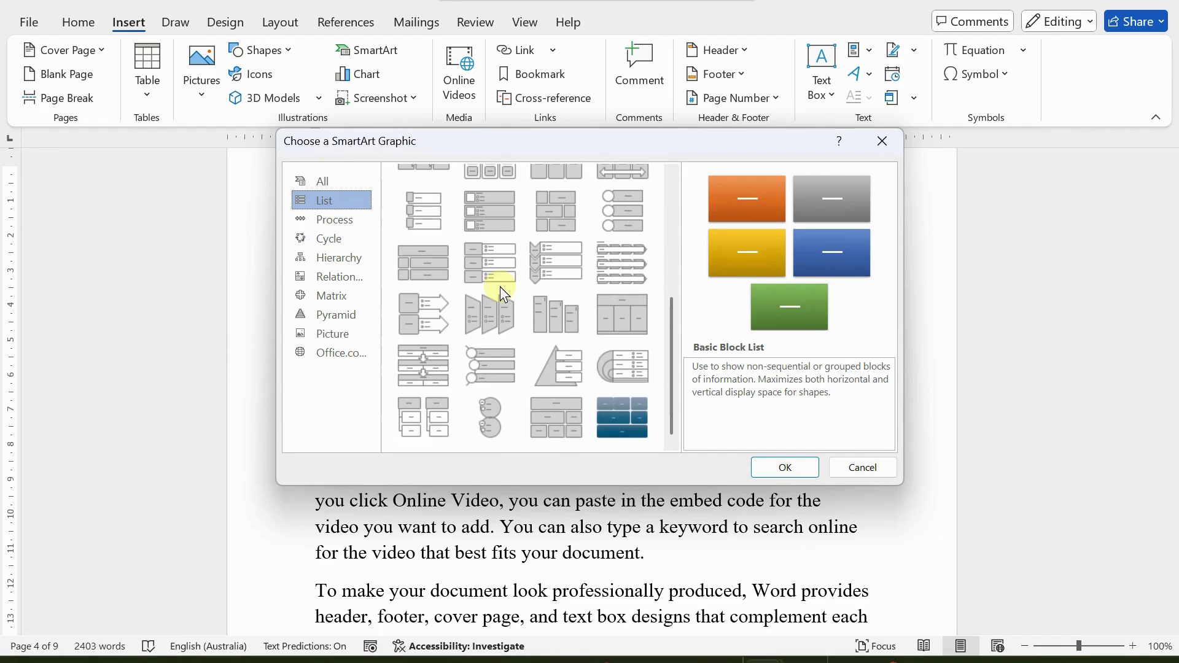
scroll(500, 286, "up", 4)
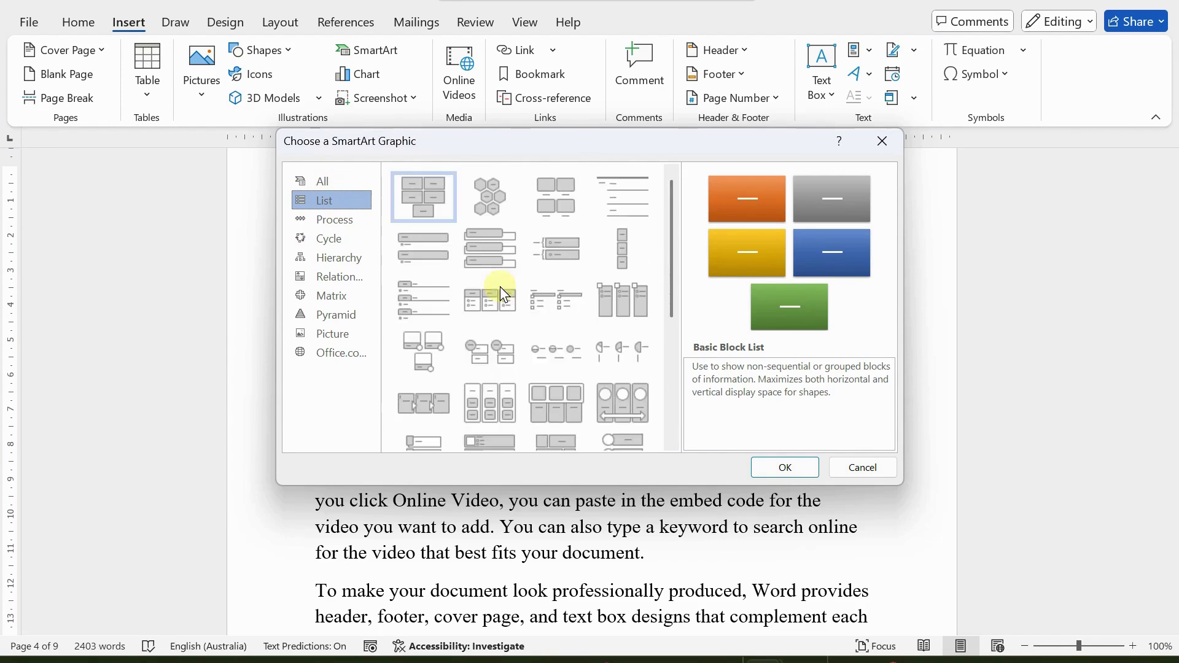
left_click(479, 245)
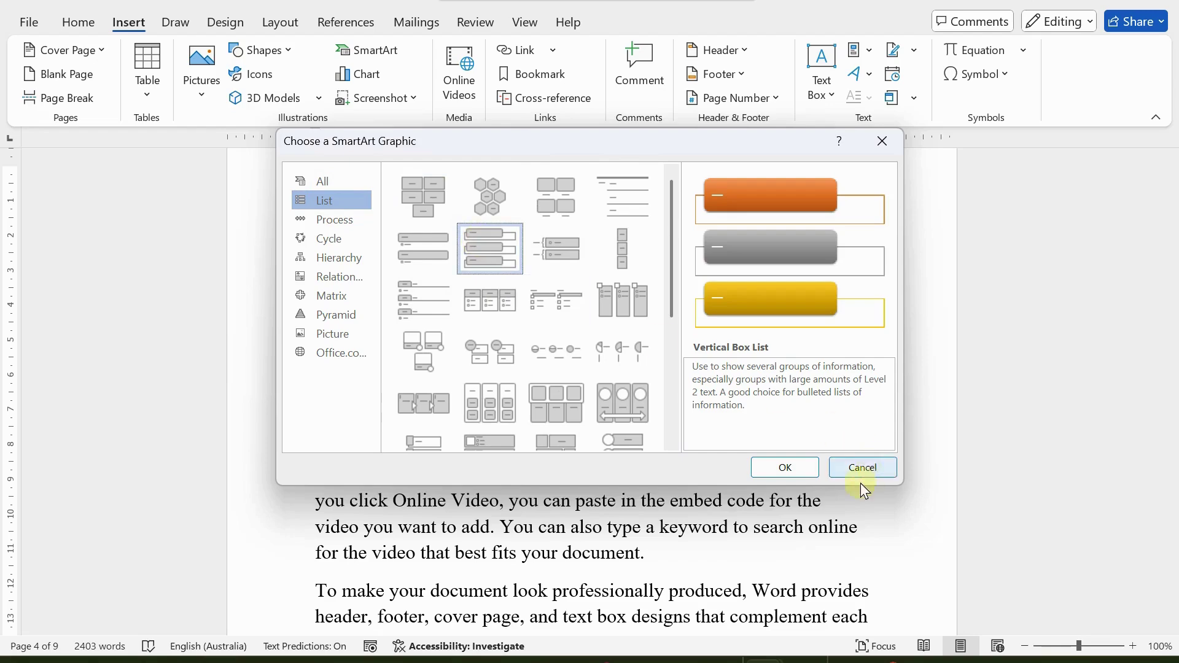
left_click(772, 469)
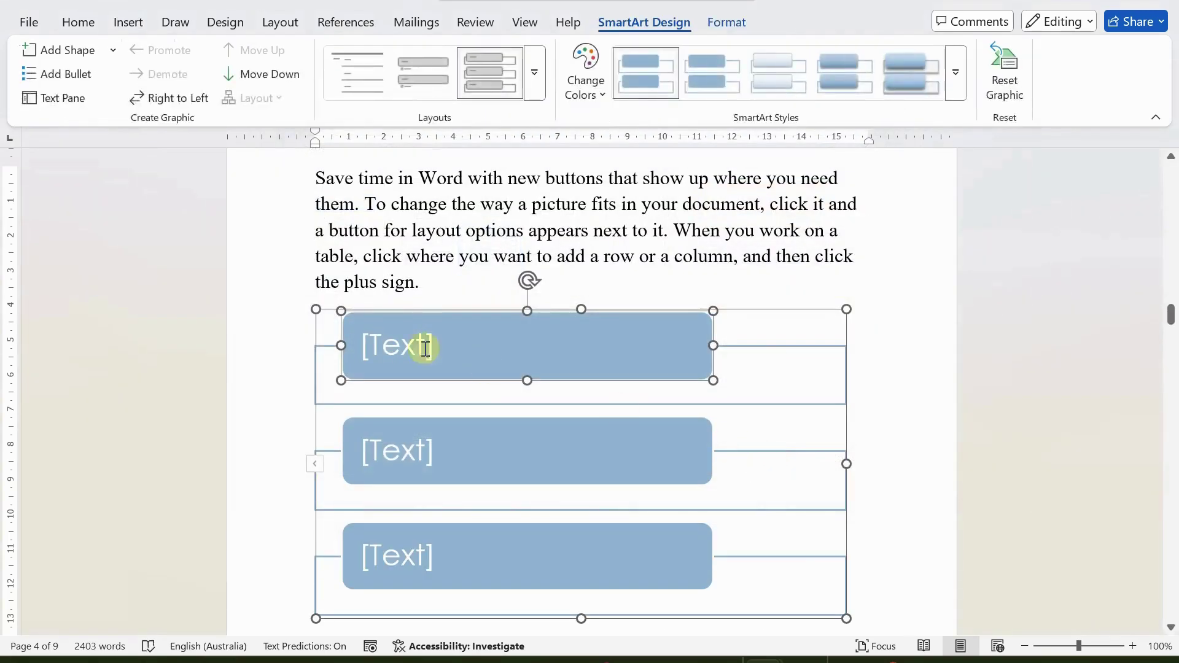
- Label the first two boxes of the list graphic "Applications" and "Screen the applications"
left_click(316, 462)
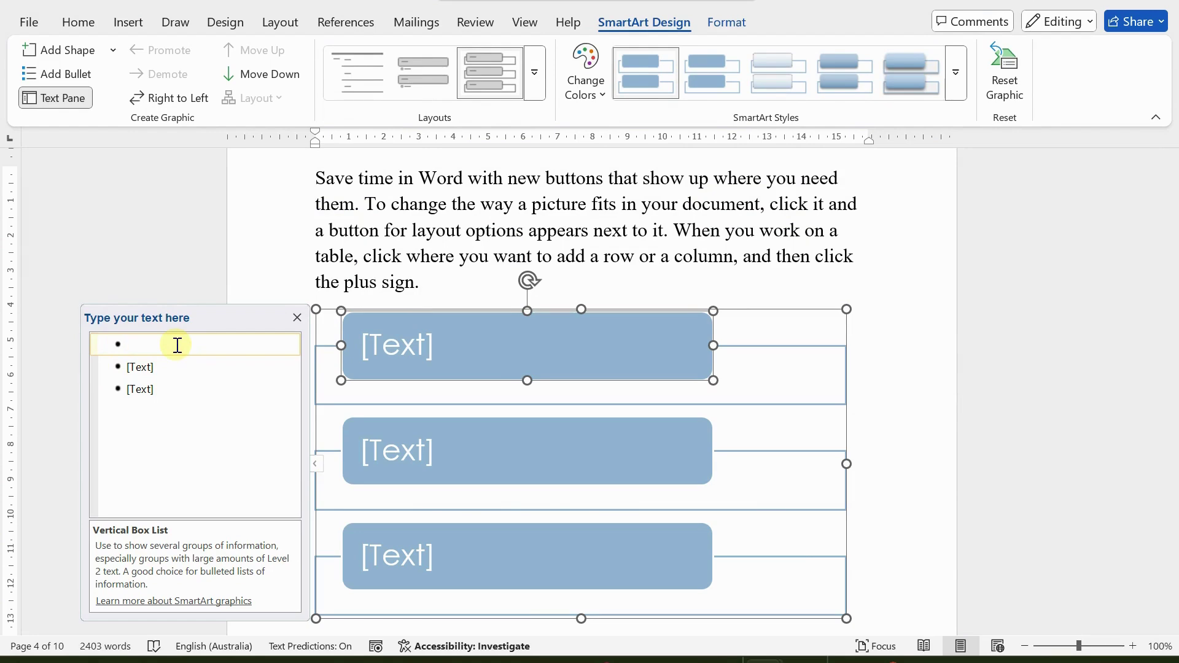
type("Reg")
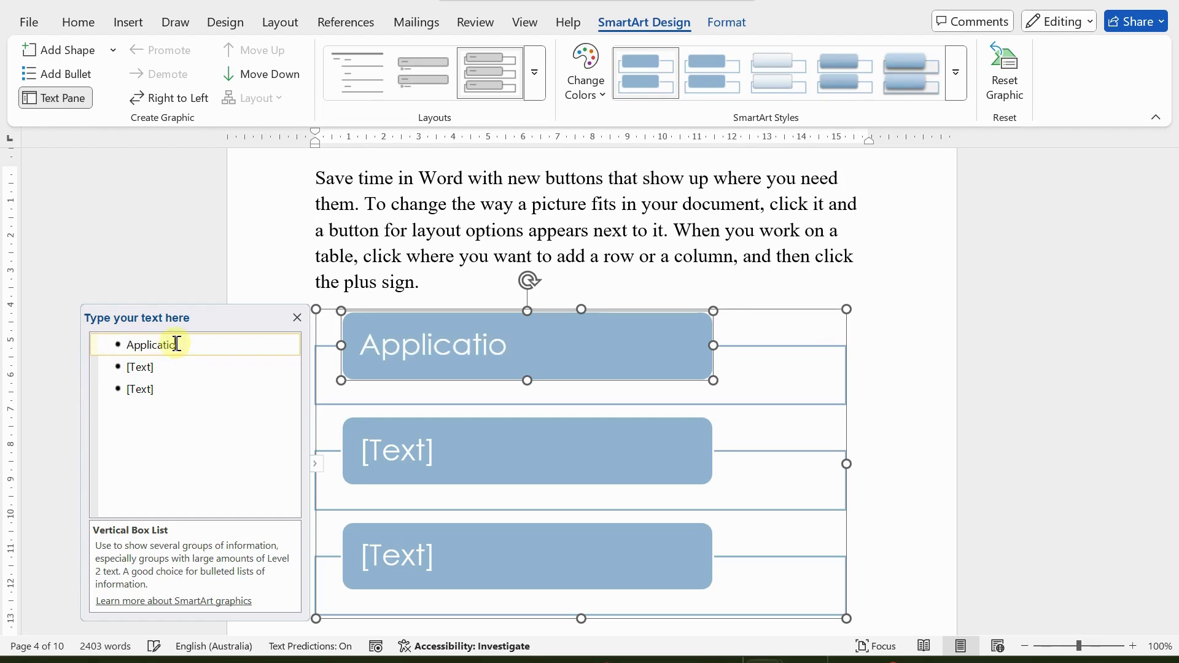
left_click(157, 373)
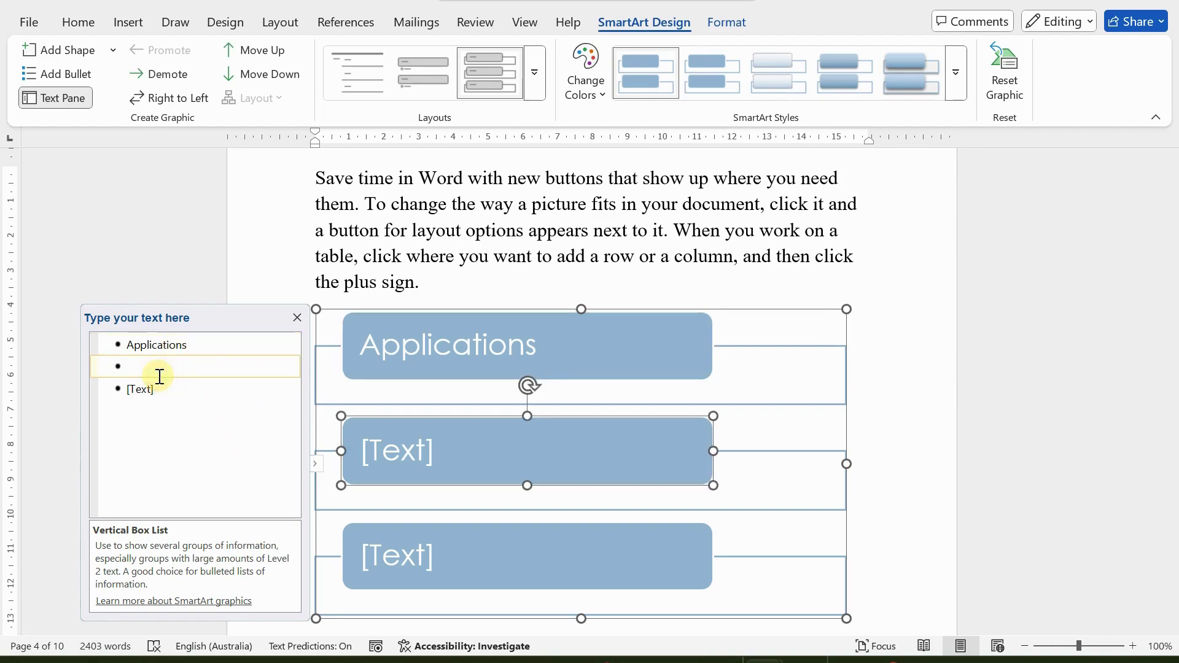
type("Sc")
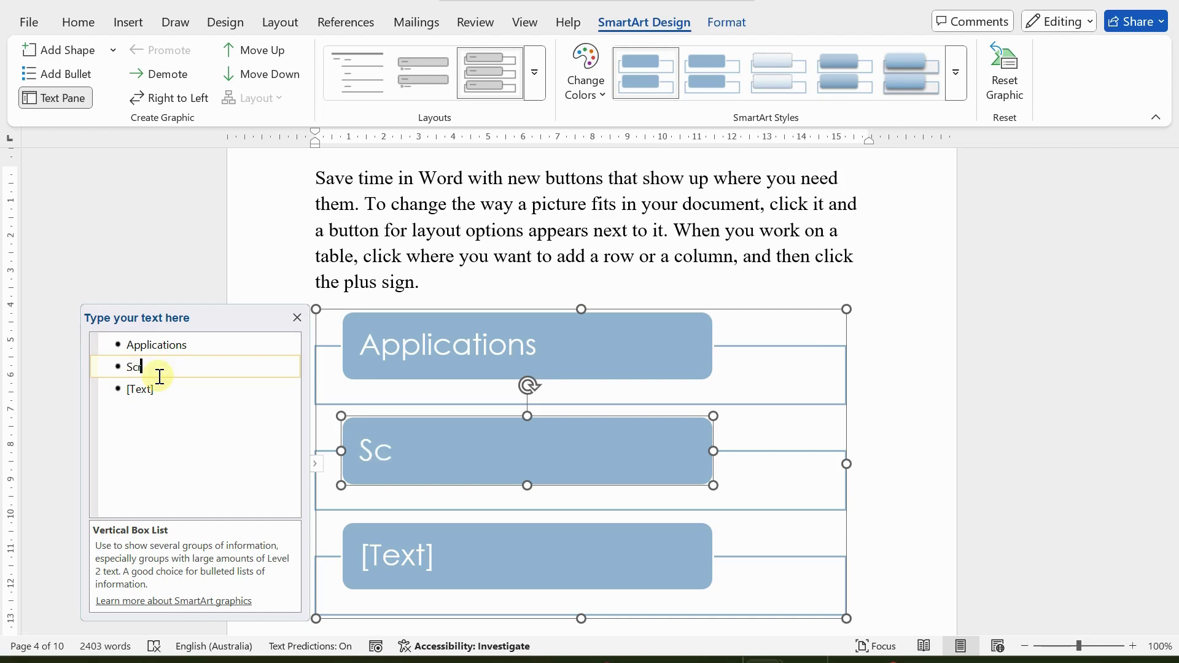
type("reen the app")
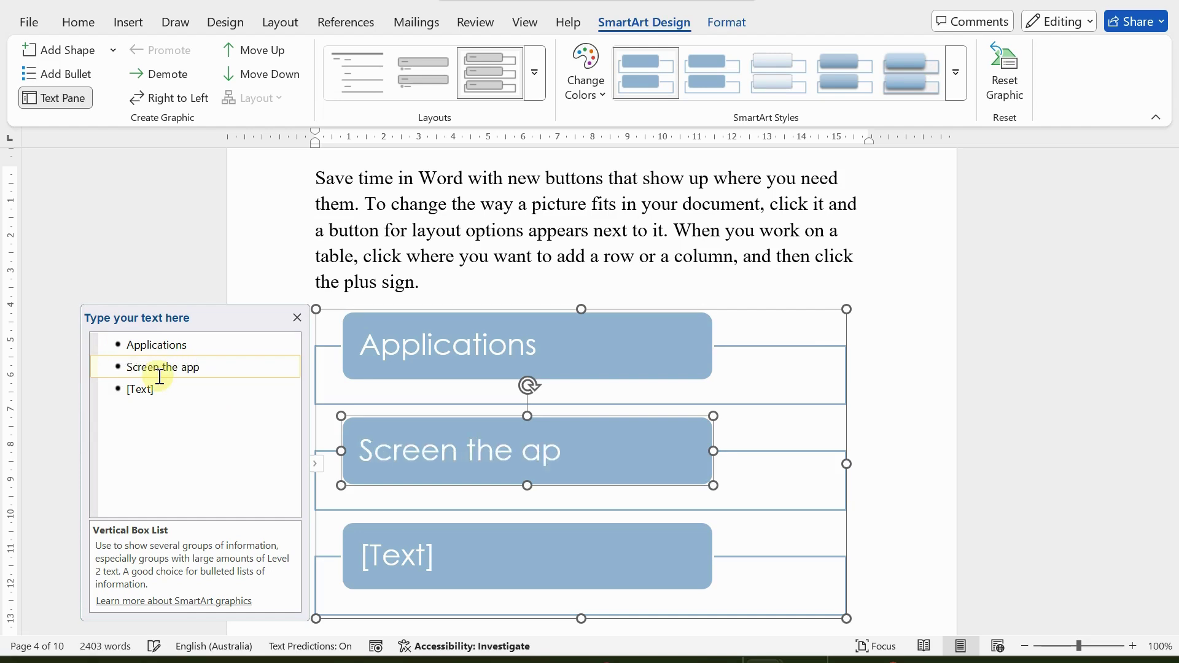
type("lications")
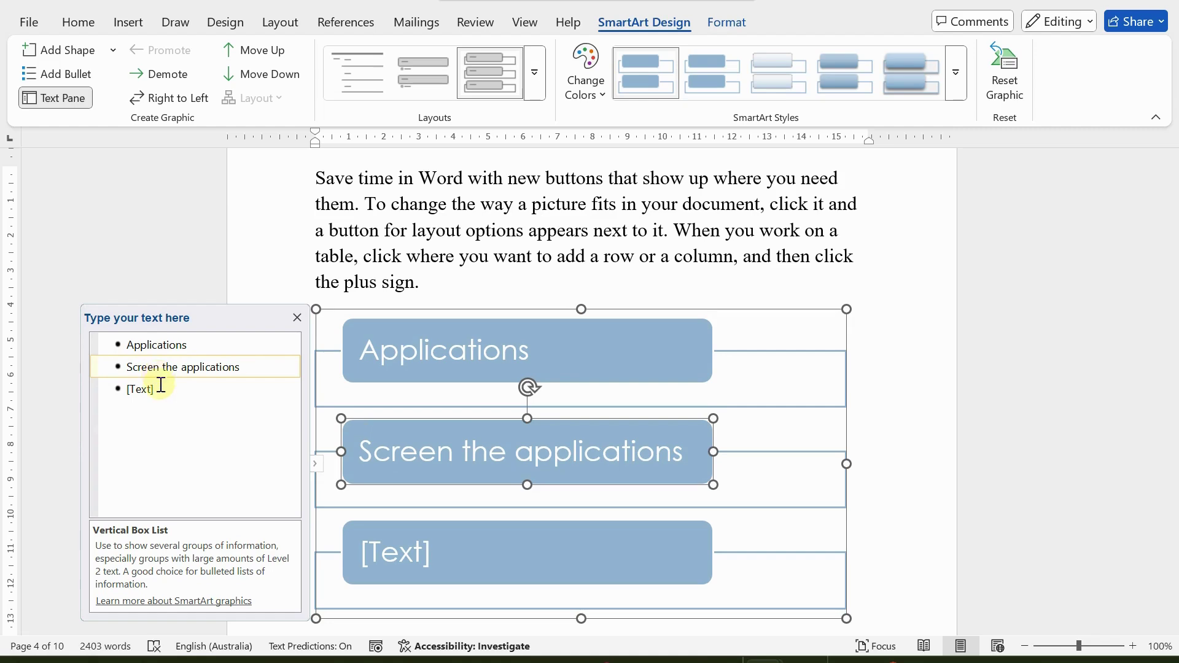
- Label the third box "Interview", add a fourth box labelled "Recruitment", and close the graphic's text entry
left_click(164, 387)
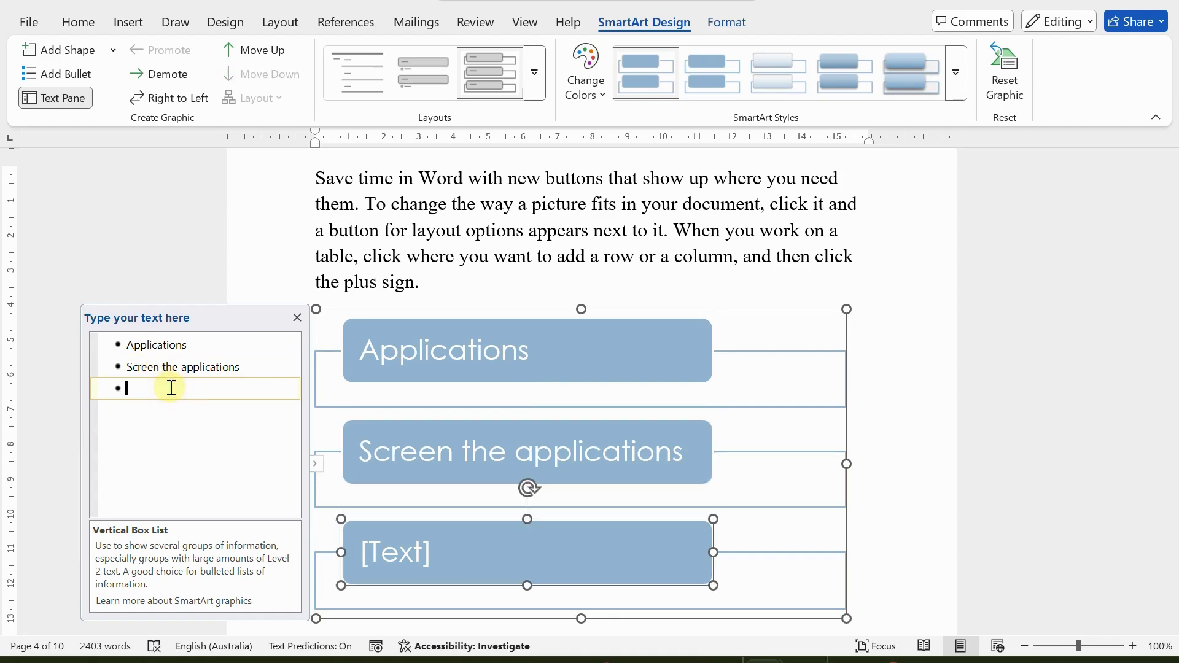
type("INtern")
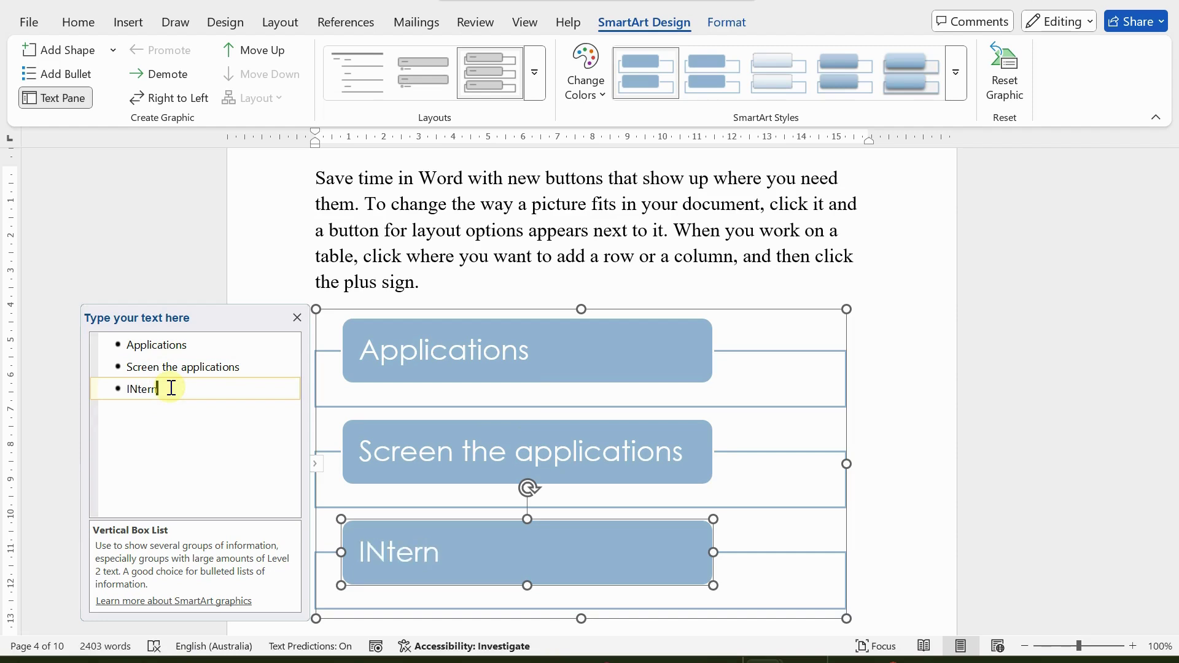
key("BackSpace")
key("BackSpace")
key("BackSpace")
key("BackSpace")
type("Interview")
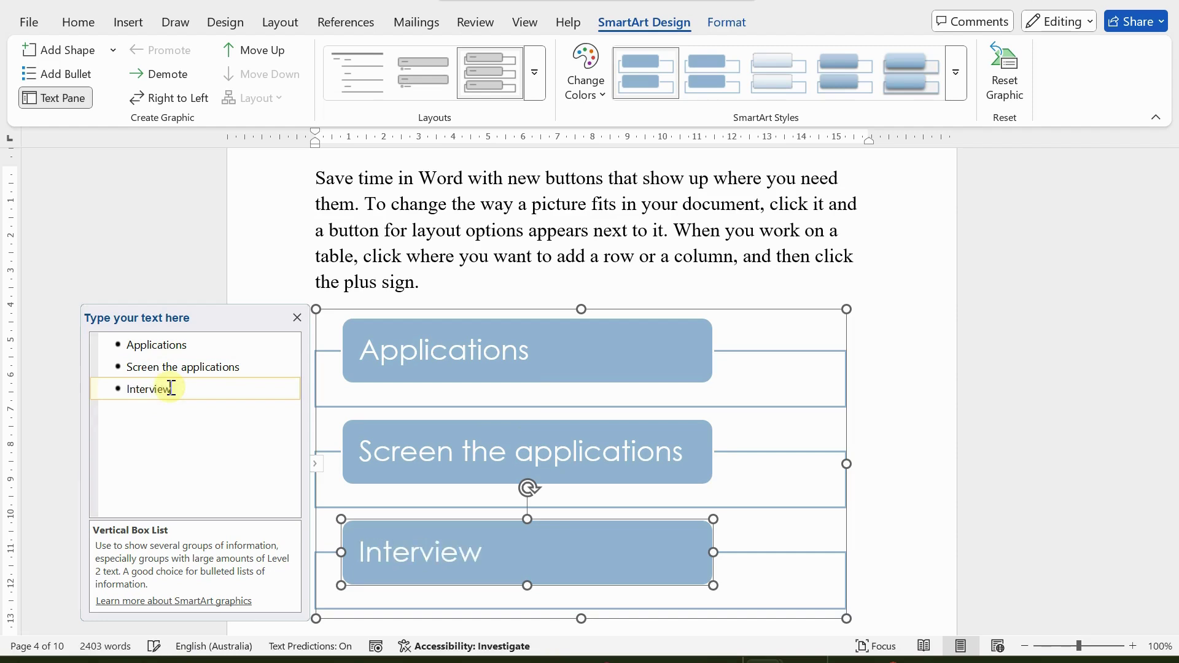
key("Return")
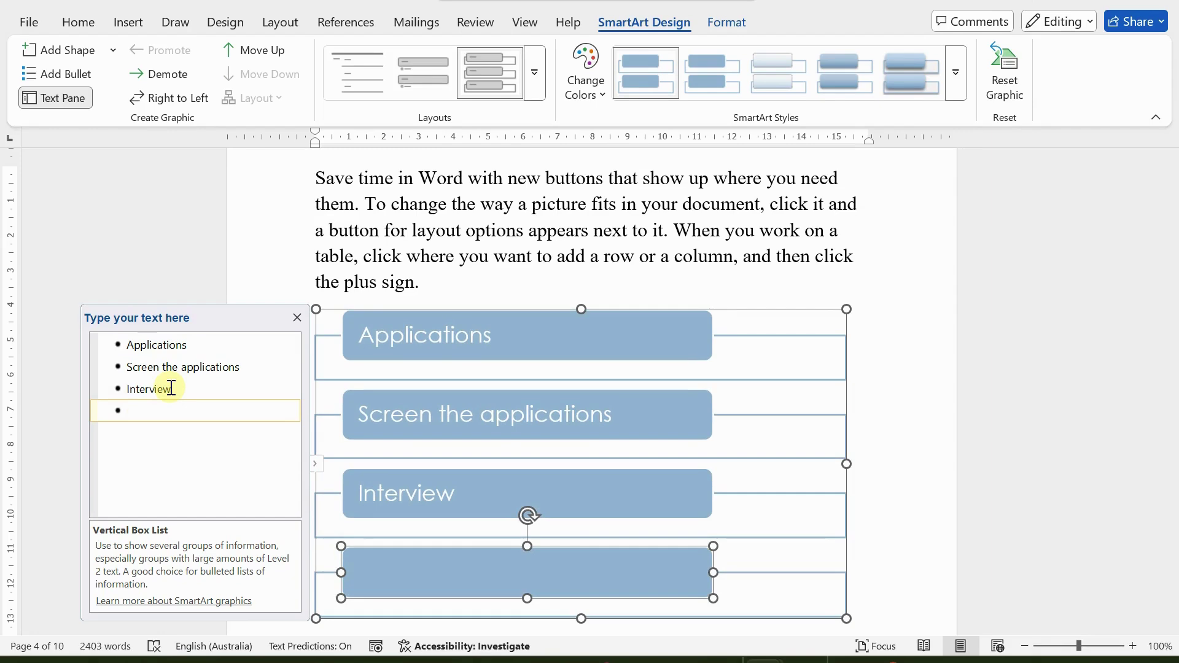
type("Recruitm")
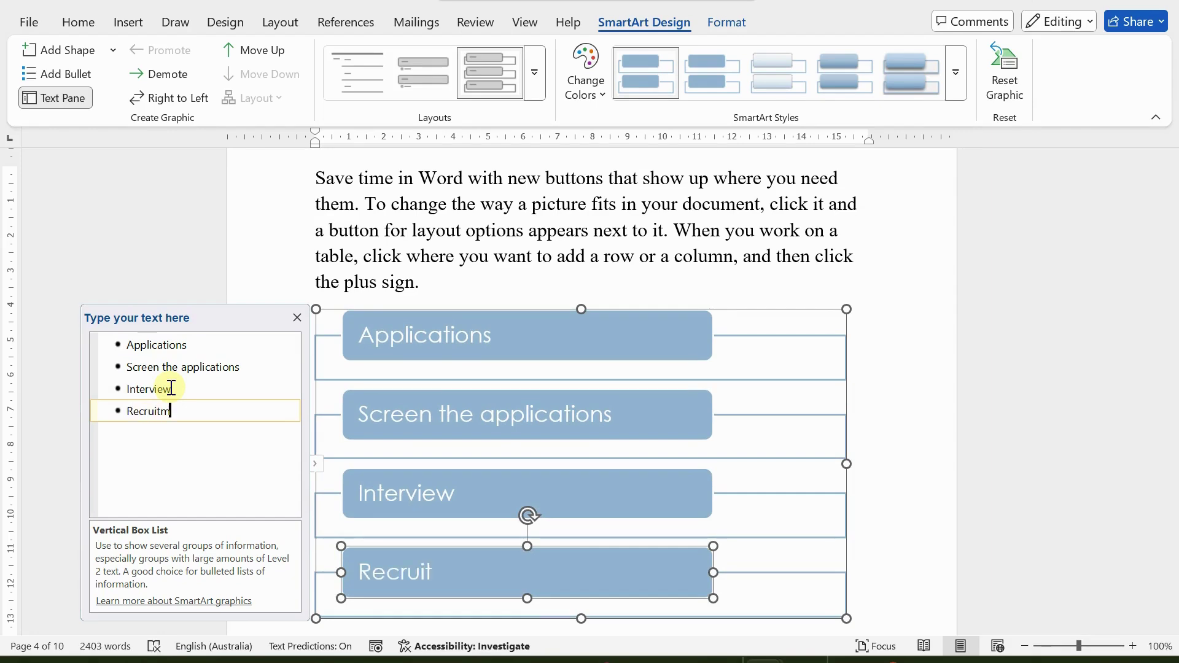
type("ent")
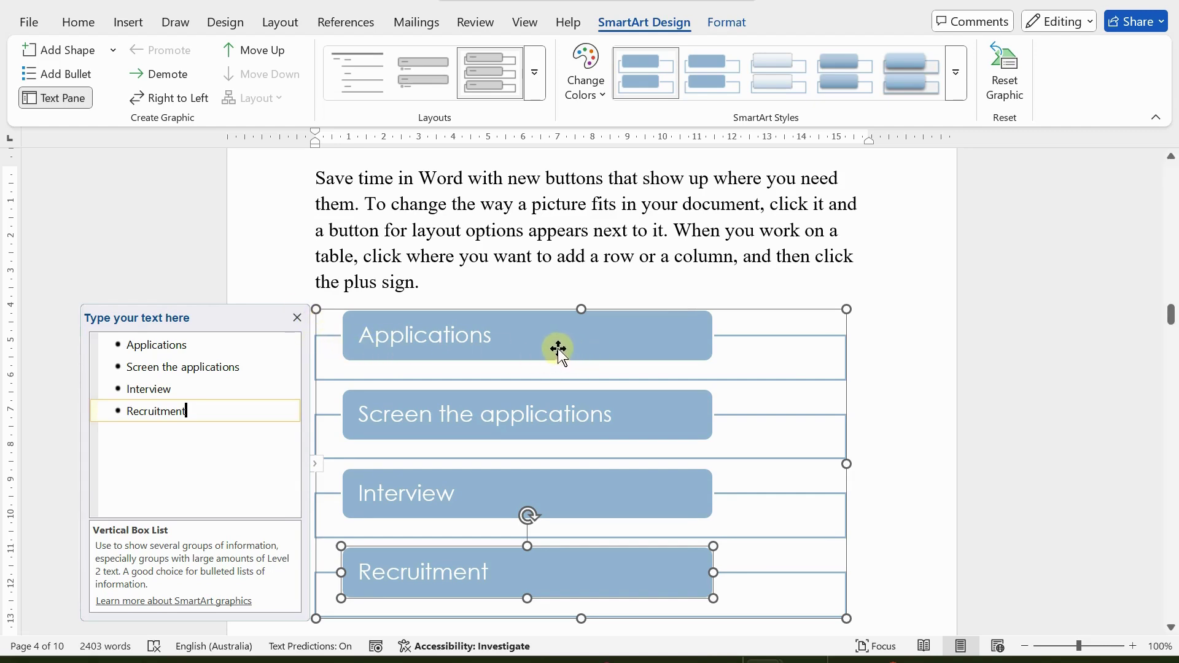
left_click(295, 319)
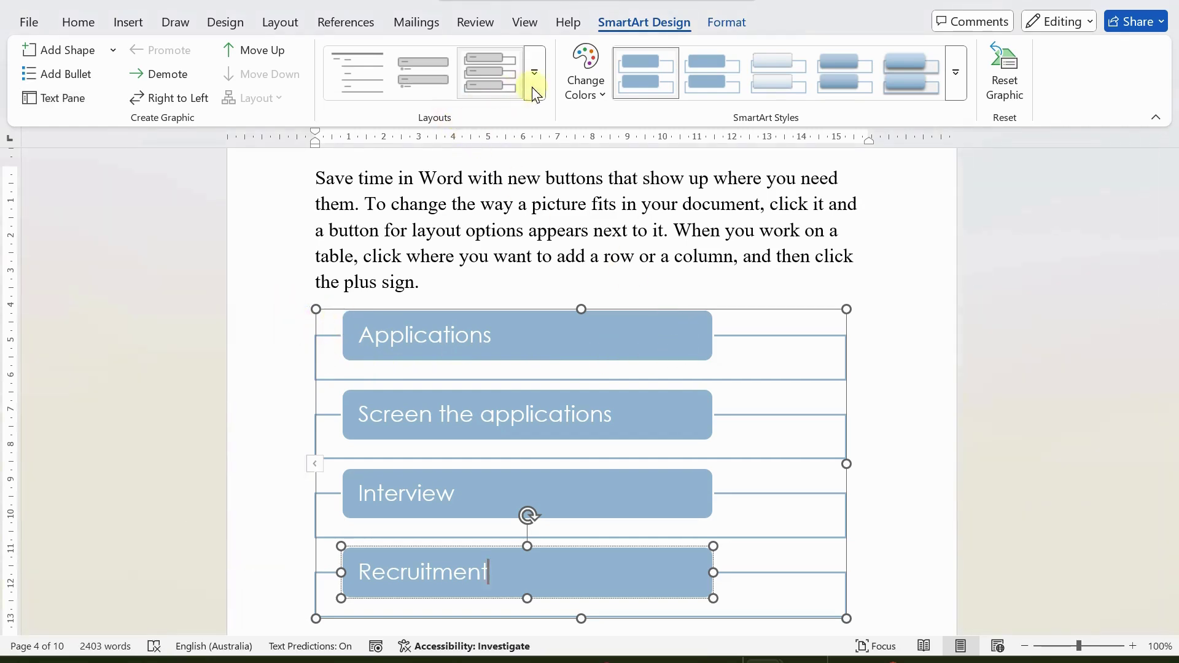
- Recolor the list graphic with Dark 2 Fill and look through the SmartArt styles without applying one
left_click(573, 85)
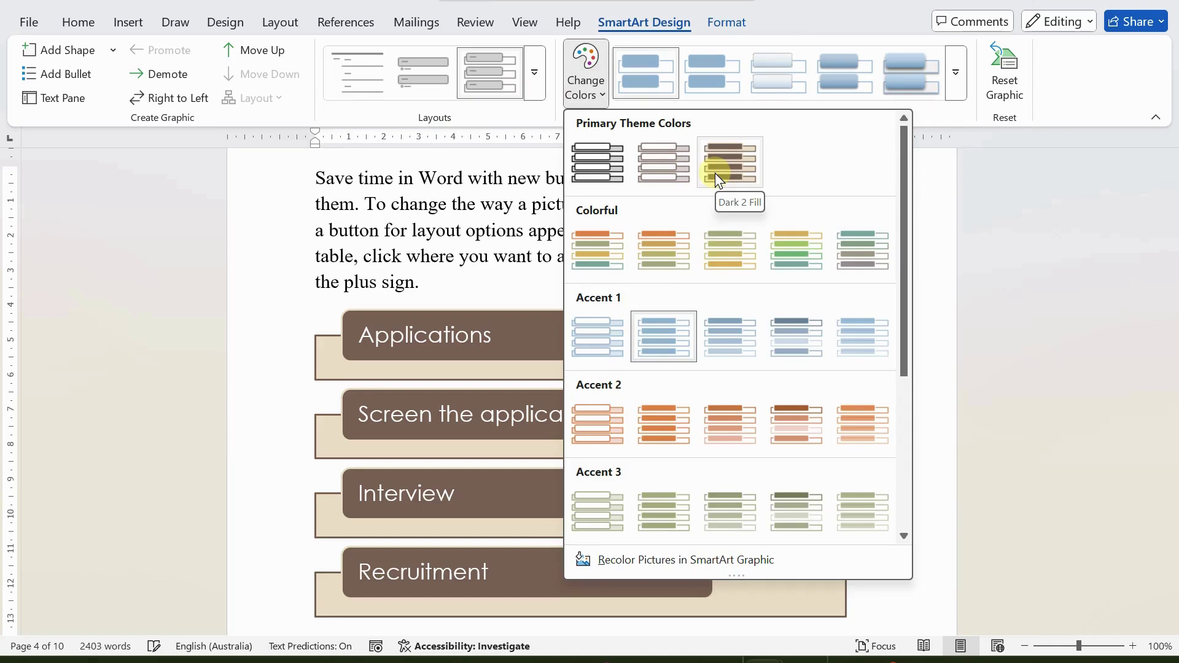
key("Escape")
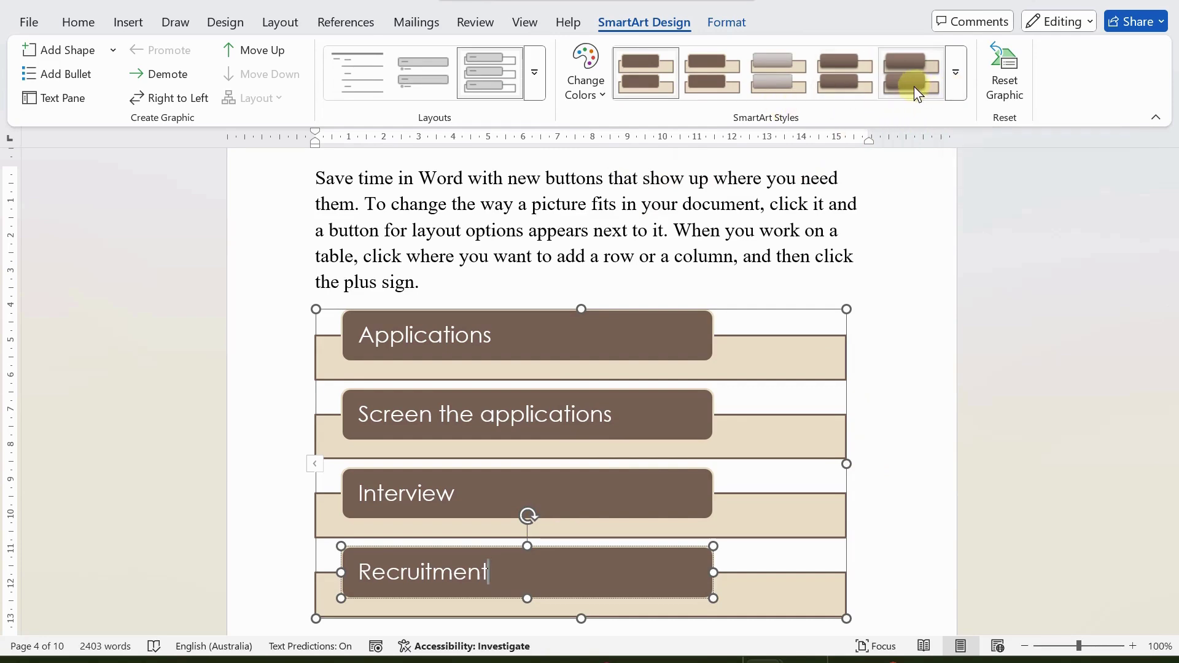
left_click(956, 74)
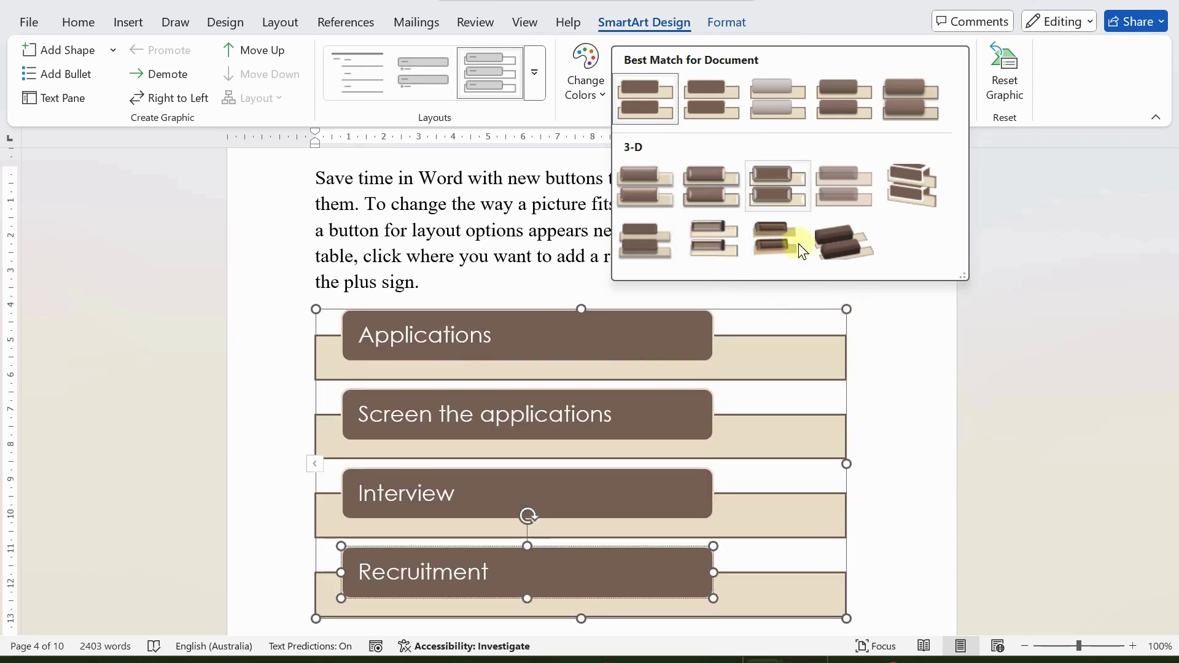
left_click(875, 362)
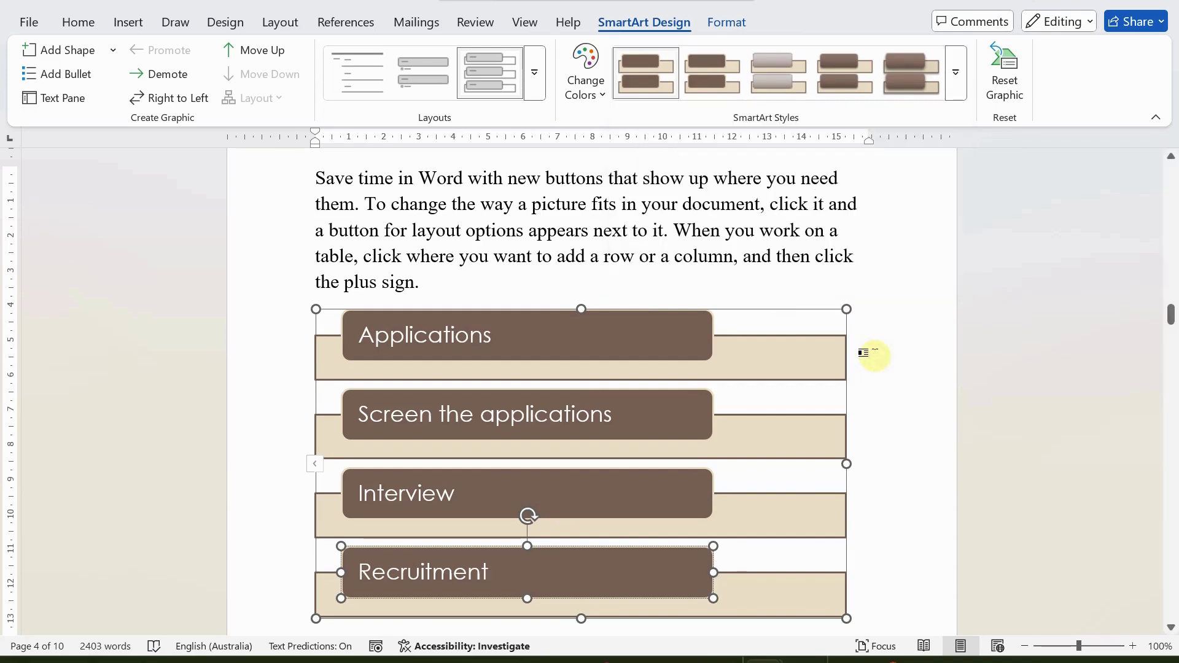
key("ctrl+a")
type("a")
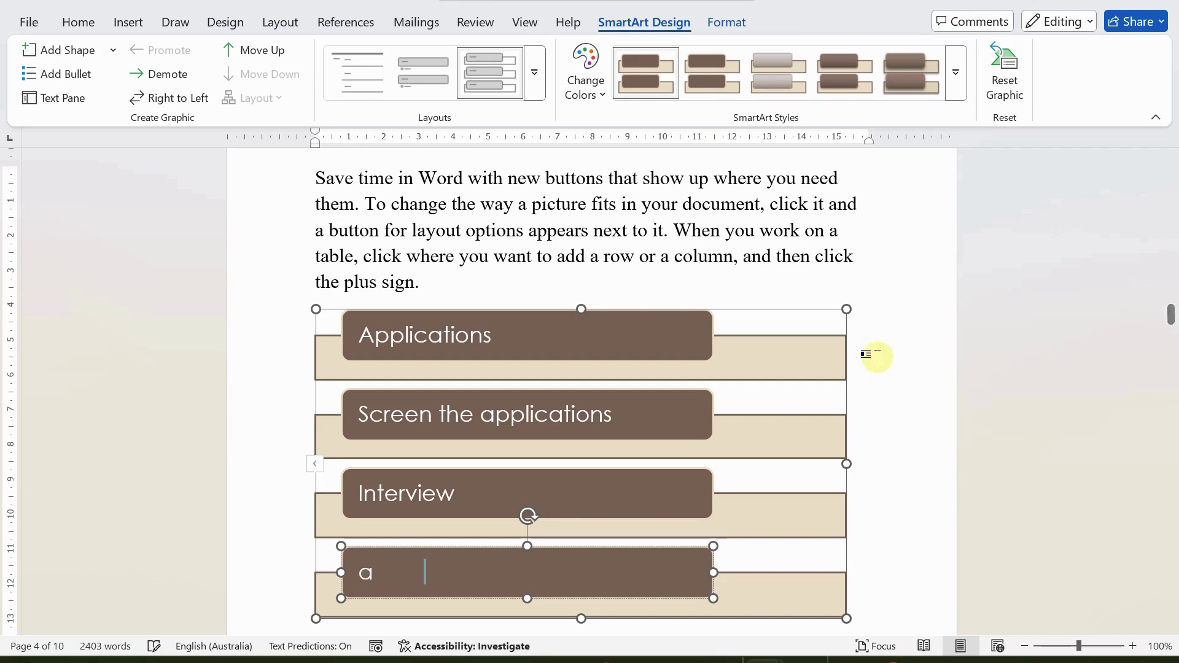
left_click(896, 445)
key("ctrl+z")
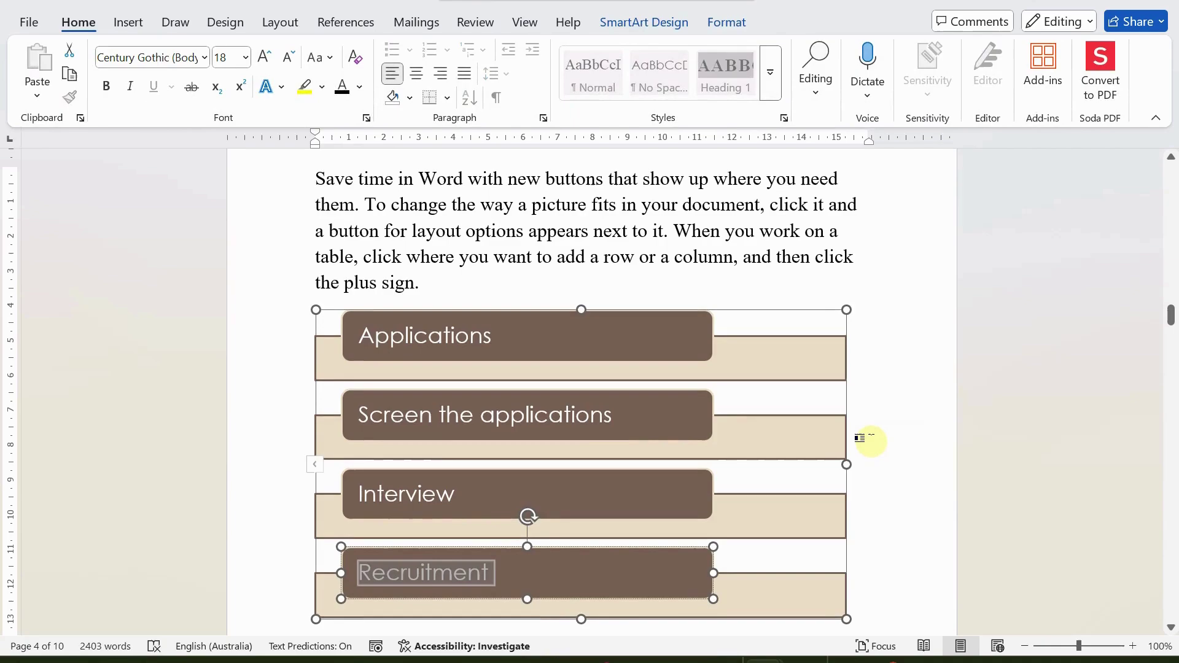
- Deselect the list graphic, review the organizational chart, promotional steps and recruitment list through the document, and bring up the commands for inserting illustrations
left_click(891, 432)
scroll(900, 422, "up", 10)
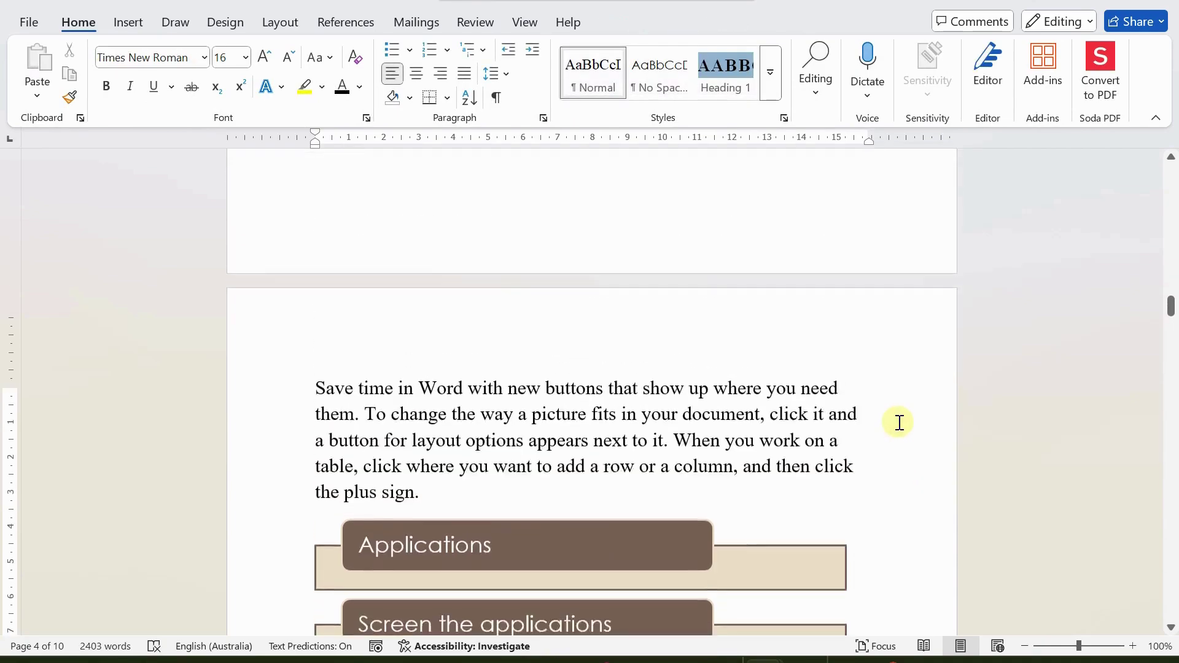
scroll(900, 423, "up", 15)
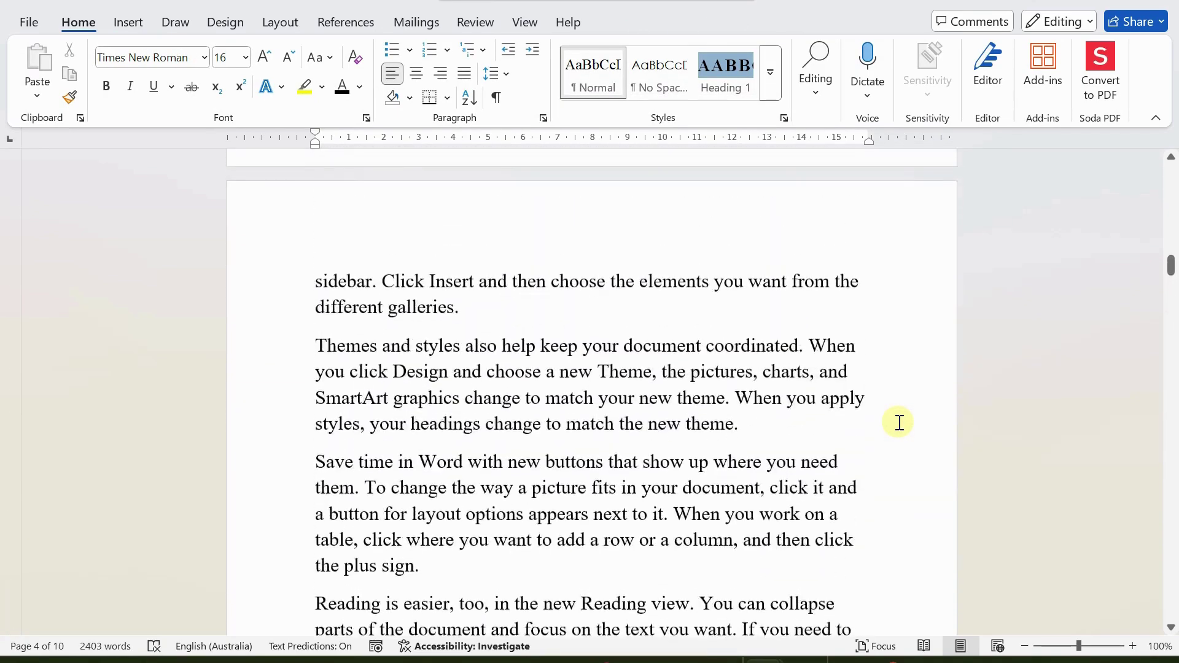
scroll(899, 422, "up", 20)
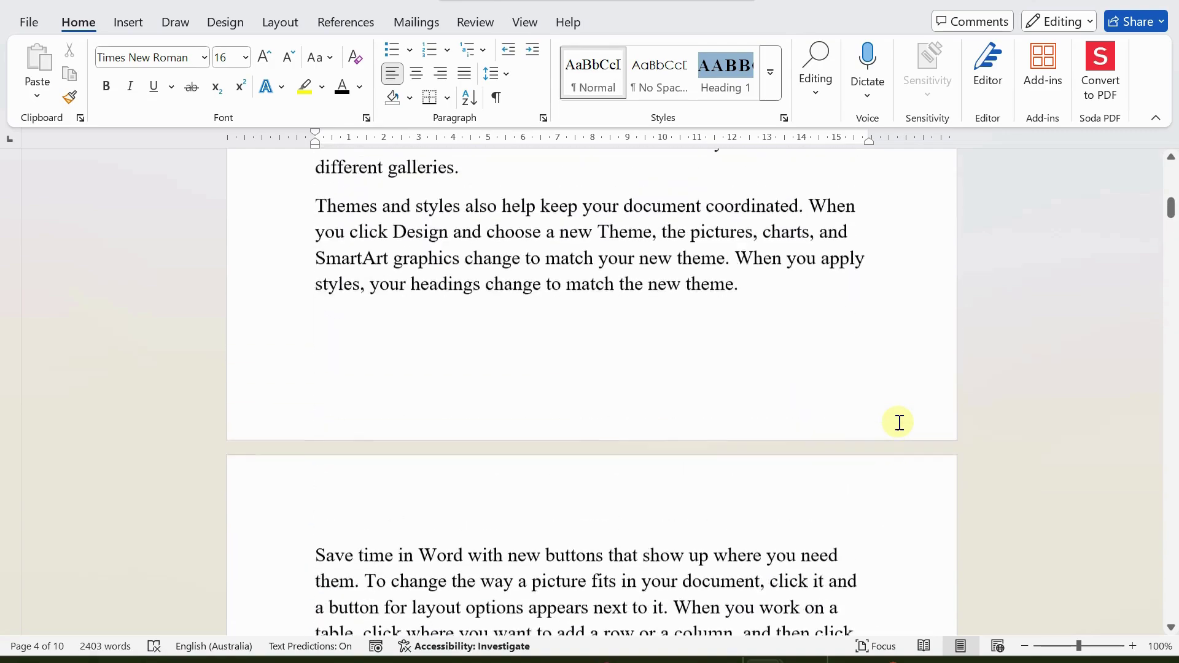
scroll(899, 424, "down", 7)
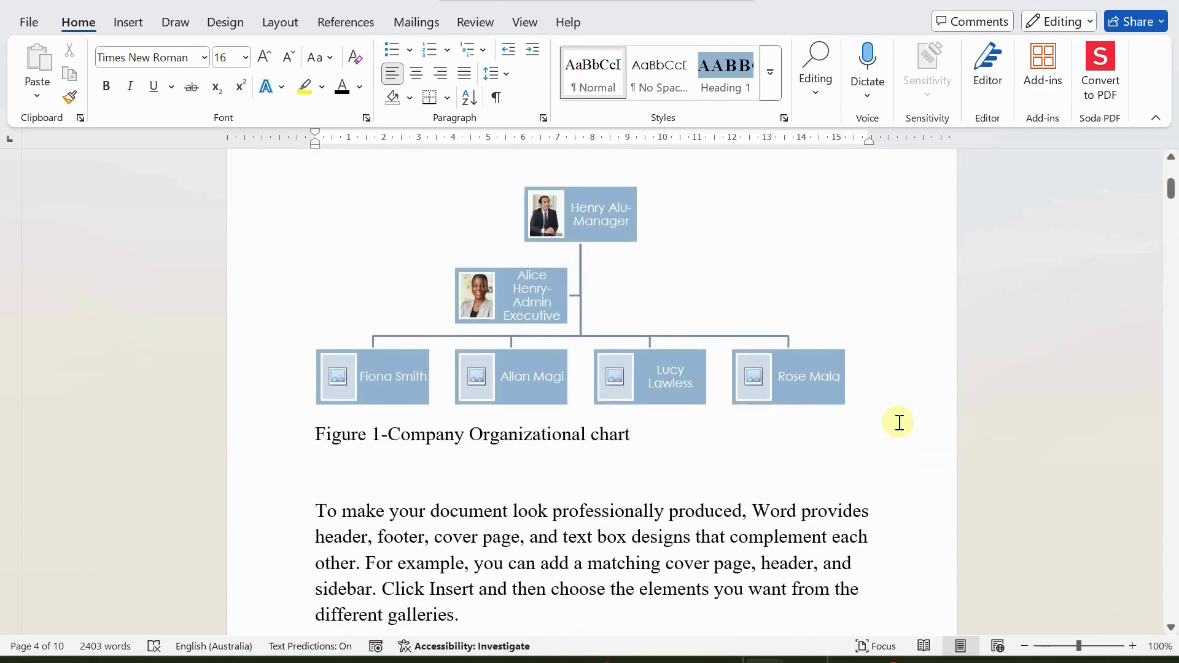
scroll(900, 425, "down", 10)
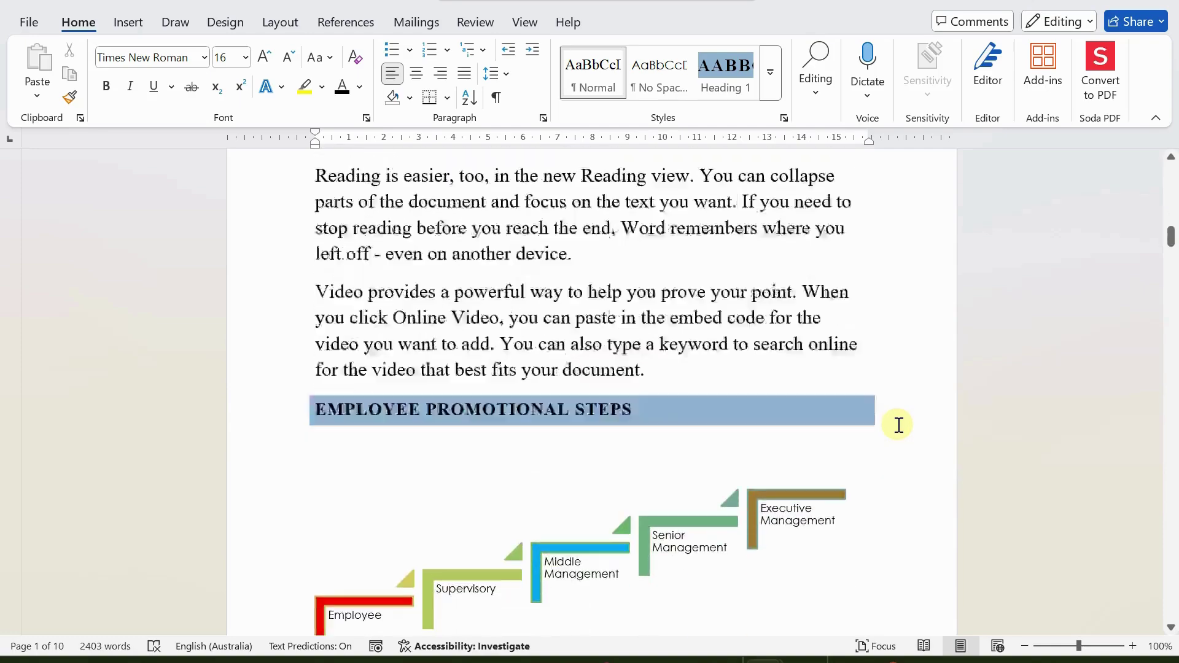
scroll(555, 434, "down", 2)
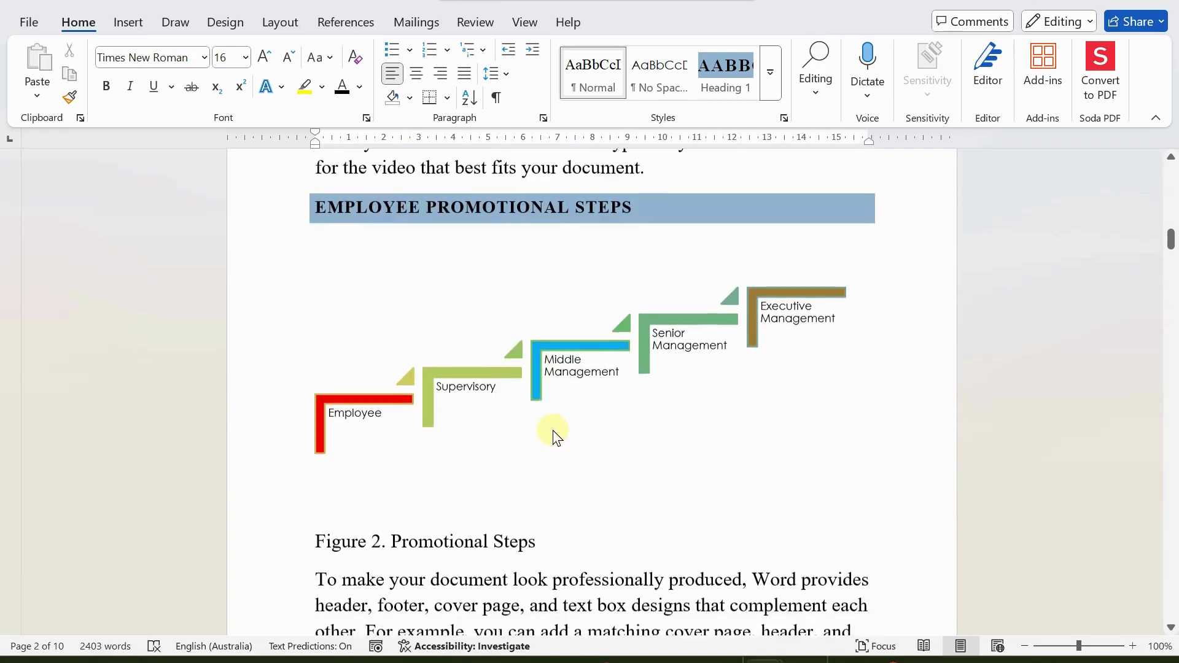
scroll(556, 436, "up", 1)
scroll(552, 440, "down", 12)
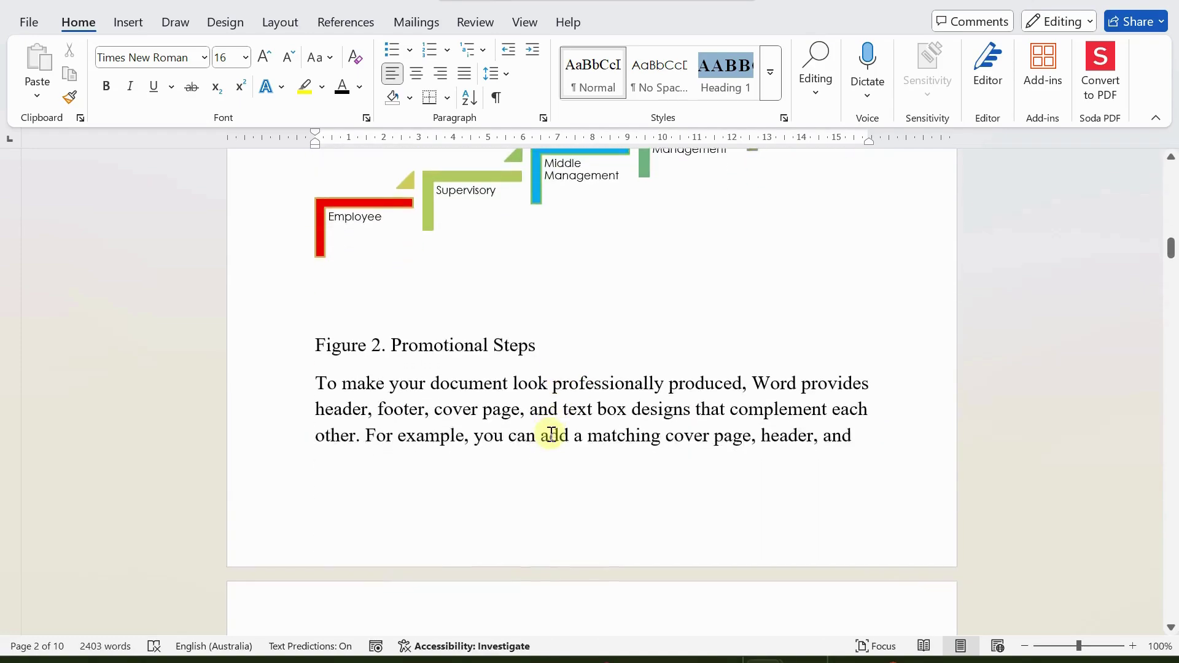
scroll(559, 437, "down", 15)
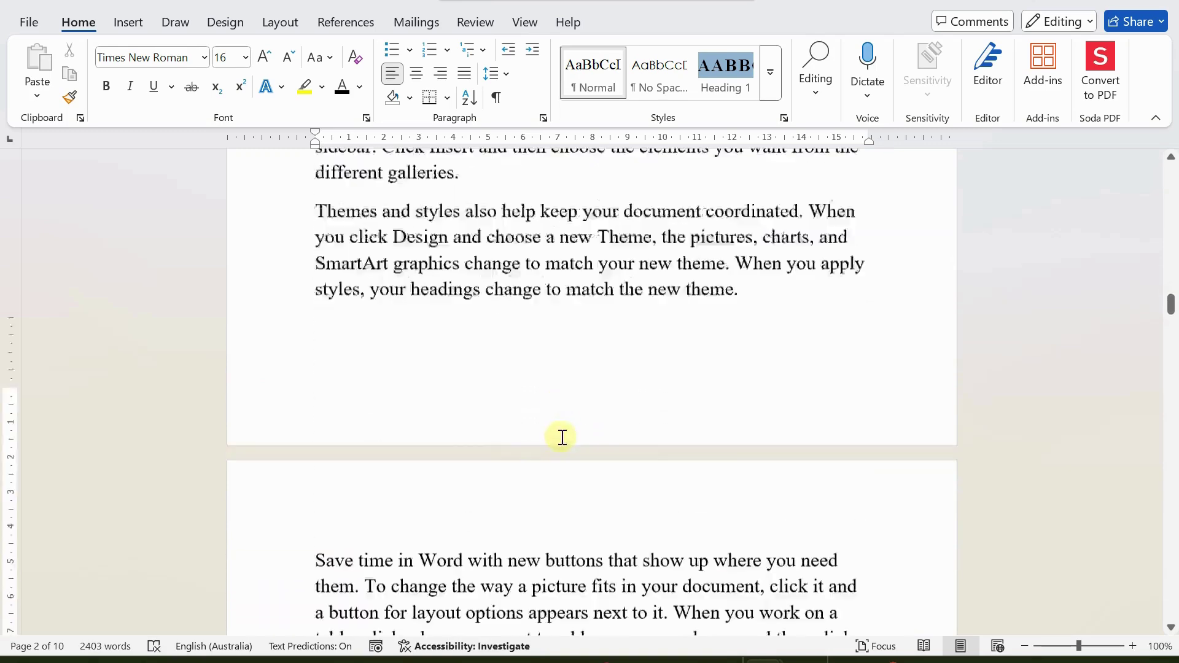
scroll(563, 433, "down", 2)
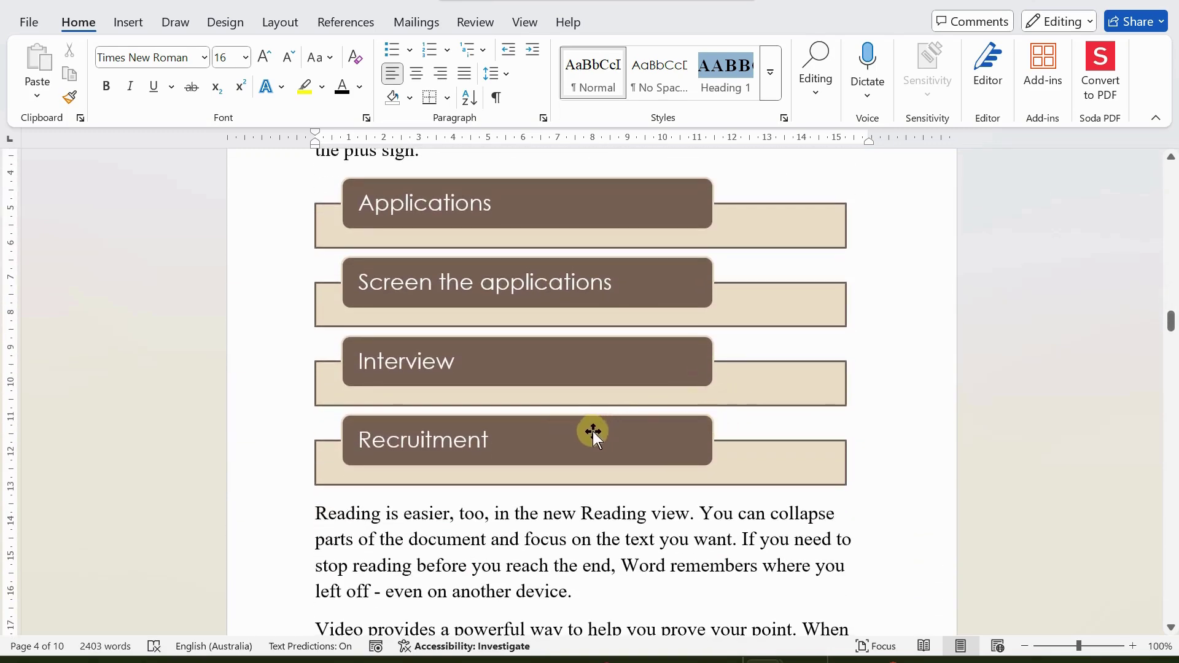
left_click(129, 23)
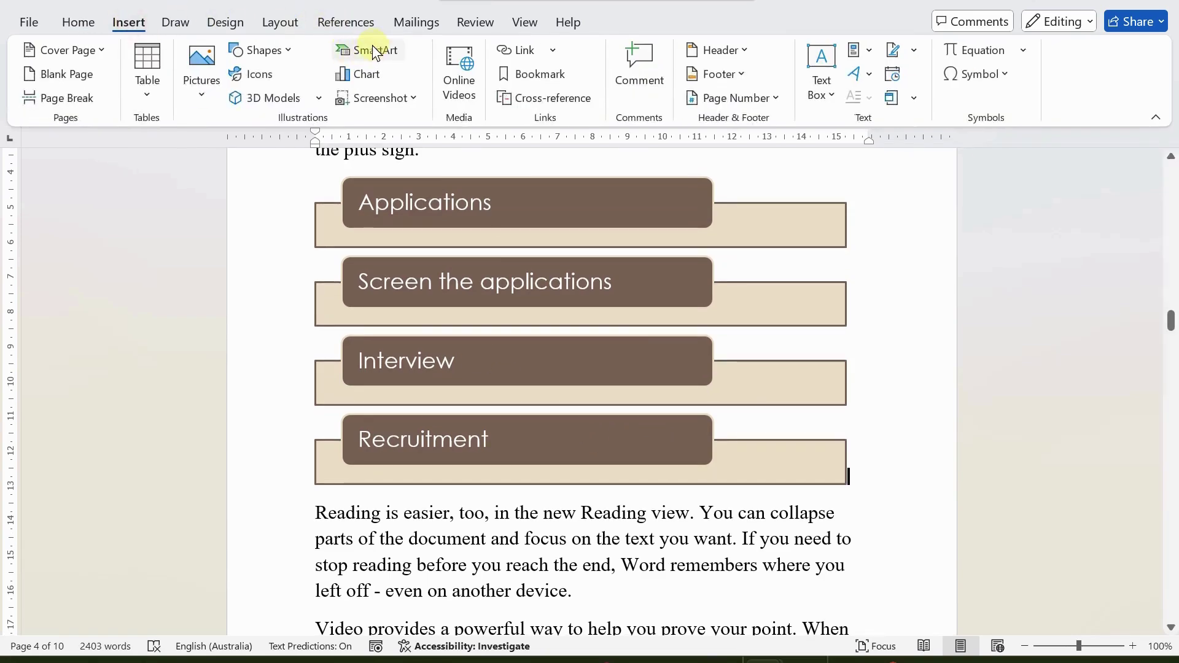